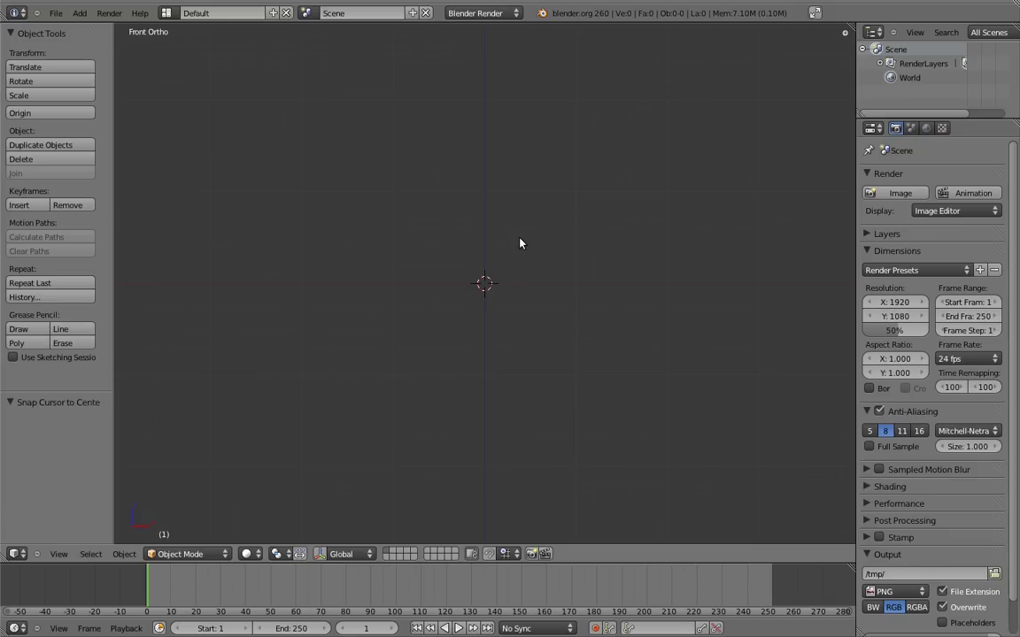
Step: Add a single-bone armature, enter edit mode, and view it from the right
{"action": "key", "text": "shift+a"}
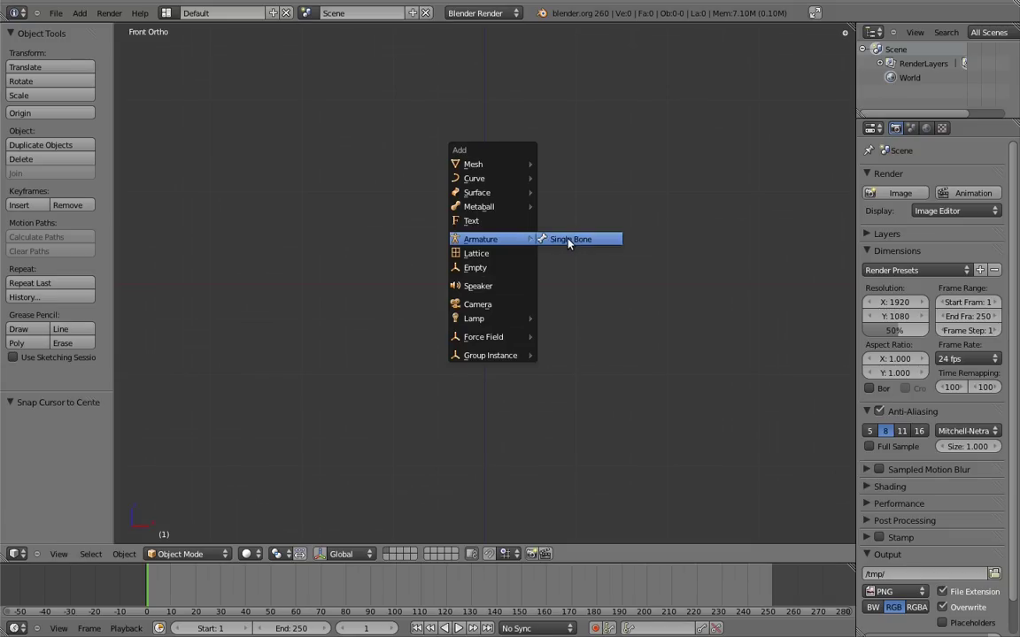
{"action": "left_click", "coordinate": [570, 244]}
{"action": "key", "text": "Tab"}
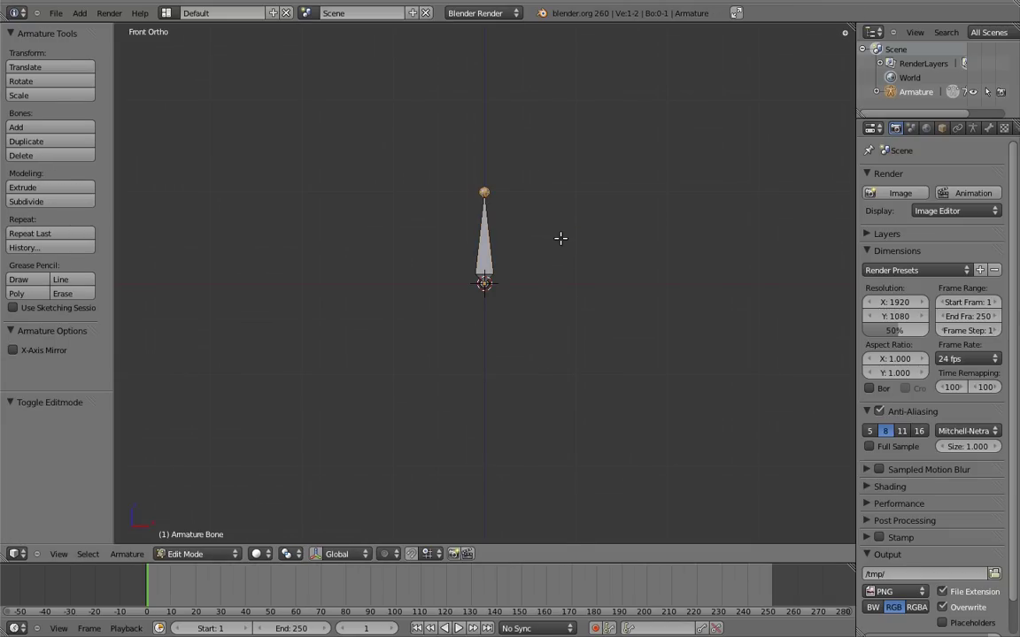
{"action": "key", "text": "KP_3"}
Step: Add two new bones and move them below and left of the first bone
{"action": "left_click", "coordinate": [546, 239]}
{"action": "key", "text": "shift+a"}
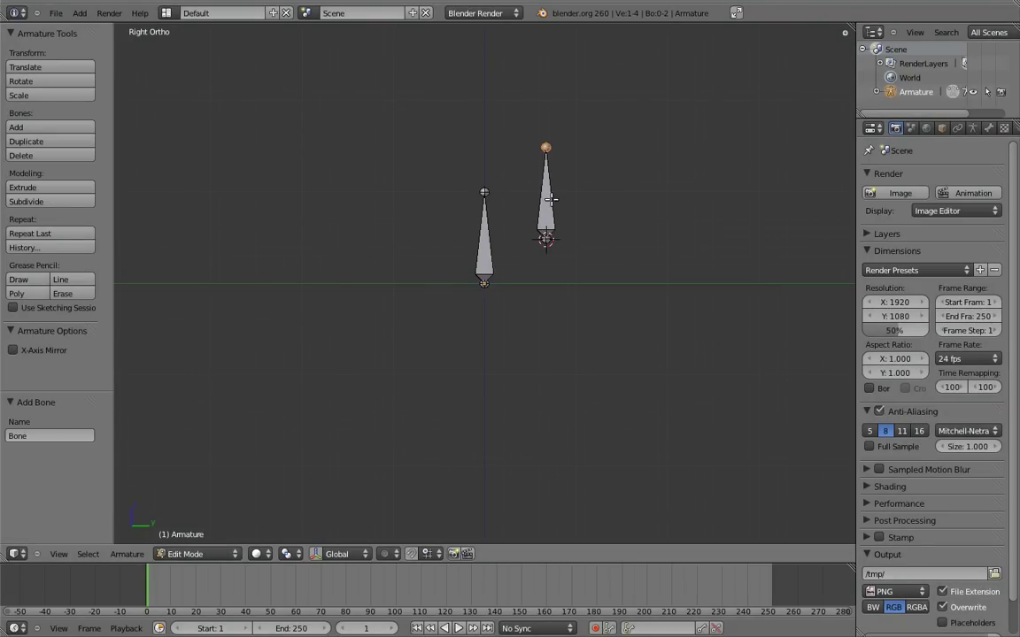
{"action": "right_click", "coordinate": [549, 193]}
{"action": "key", "text": "g"}
{"action": "left_click", "coordinate": [541, 309]}
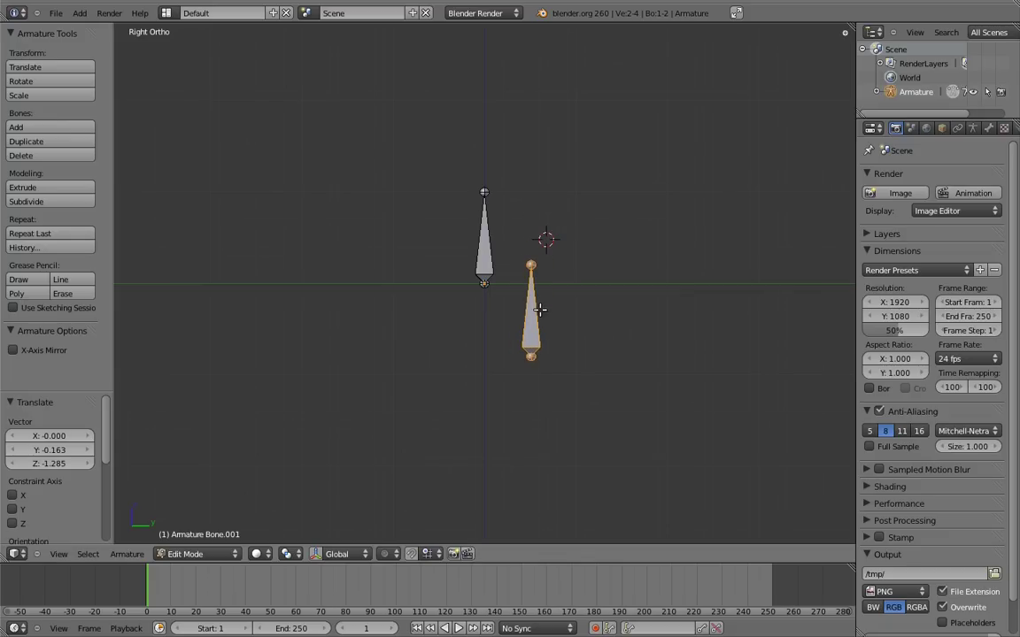
{"action": "key", "text": "shift+a"}
{"action": "right_click", "coordinate": [543, 193]}
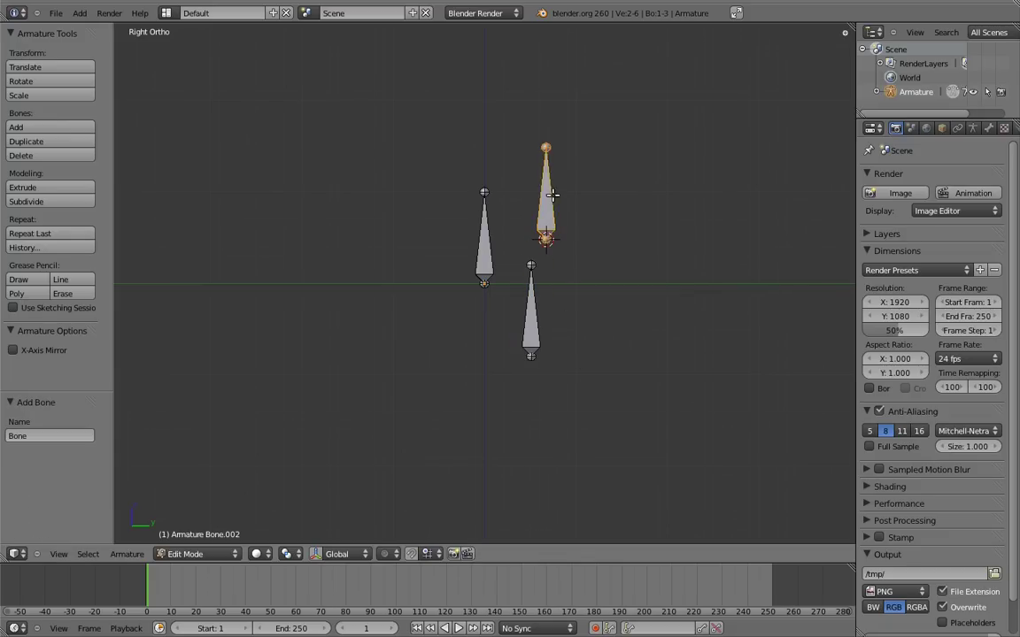
{"action": "key", "text": "g"}
{"action": "left_click", "coordinate": [441, 387]}
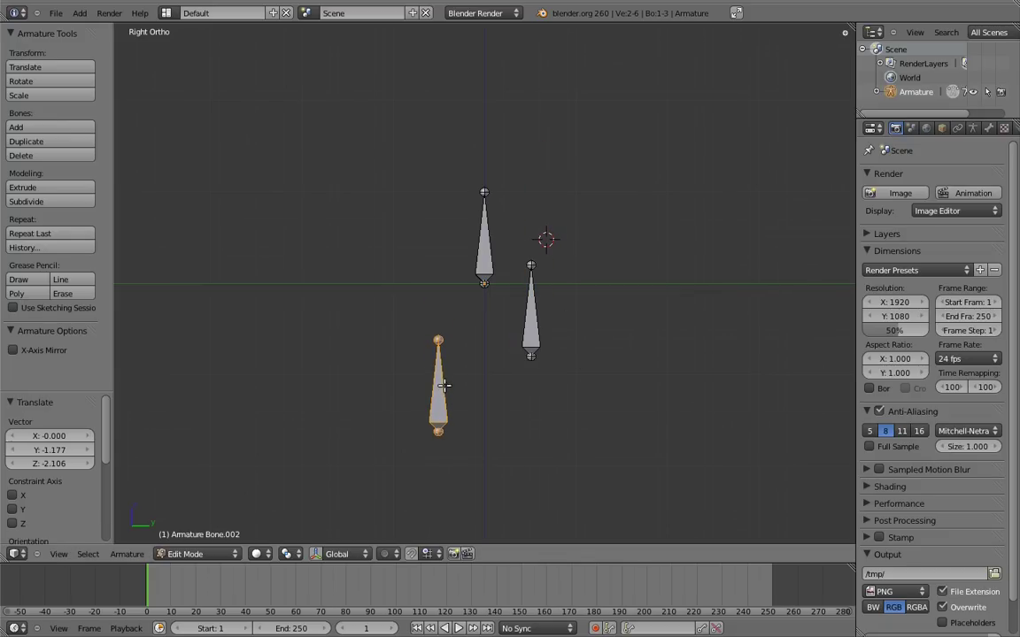
Step: Rotate and position Bone.001 just under the top bone
{"action": "right_click", "coordinate": [532, 275]}
{"action": "key", "text": "r"}
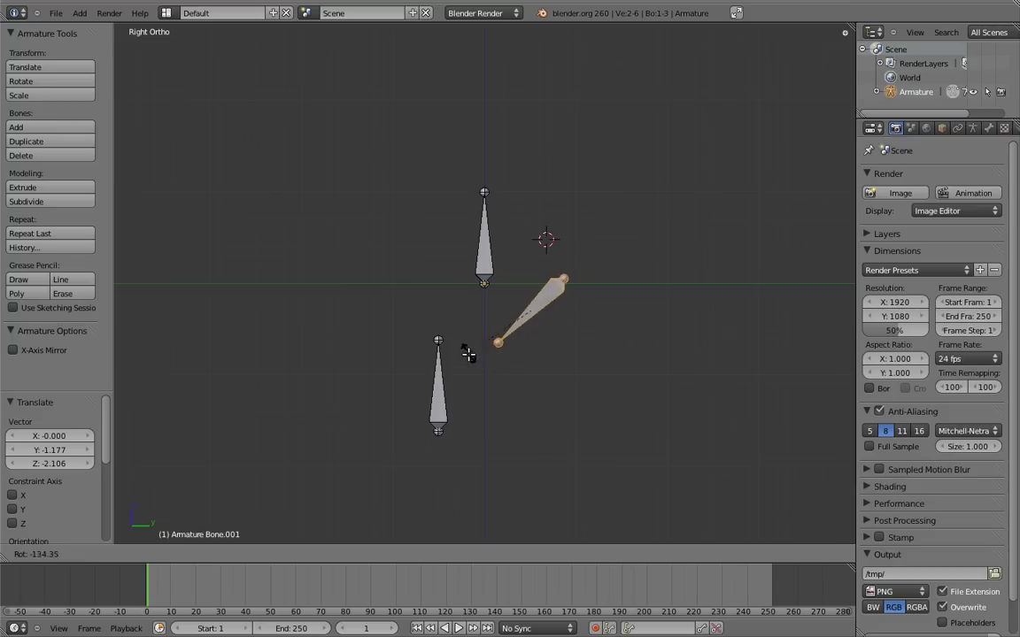
{"action": "left_click", "coordinate": [429, 336]}
{"action": "key", "text": "g"}
{"action": "left_click", "coordinate": [452, 345]}
{"action": "key", "text": "r"}
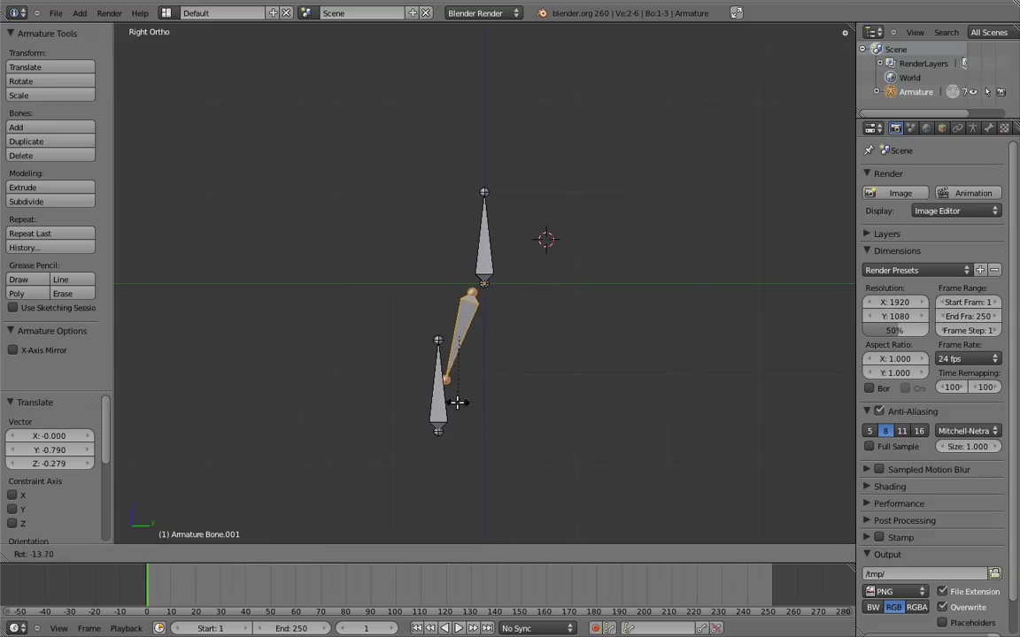
{"action": "left_click", "coordinate": [457, 406]}
{"action": "key", "text": "g"}
Step: Rotate Bone.002 and place it under the middle bone
{"action": "right_click", "coordinate": [443, 403]}
{"action": "key", "text": "r"}
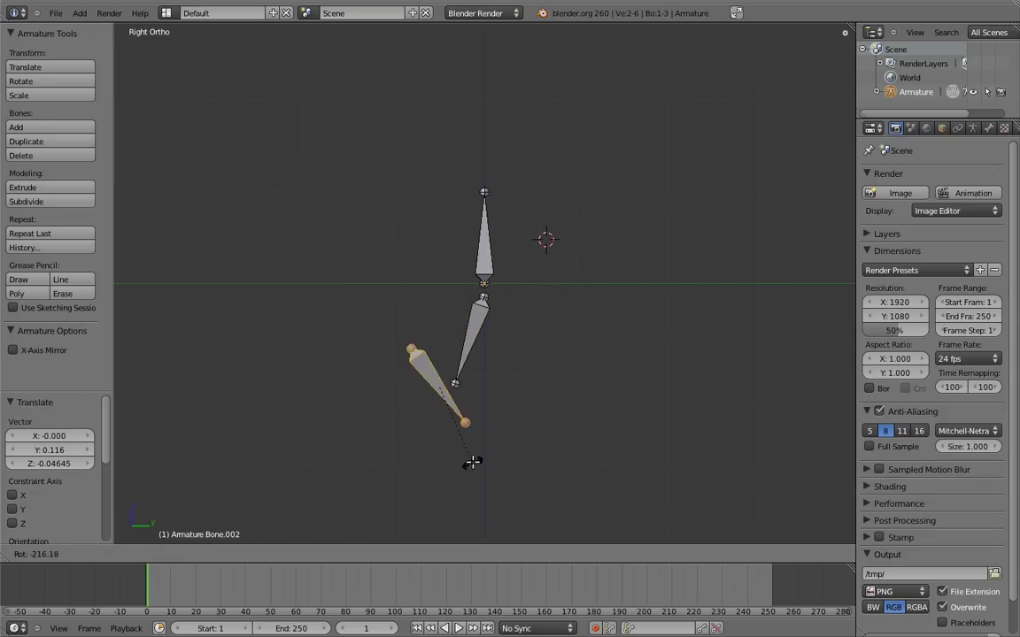
{"action": "left_click", "coordinate": [448, 463]}
{"action": "key", "text": "g"}
{"action": "left_click", "coordinate": [474, 410]}
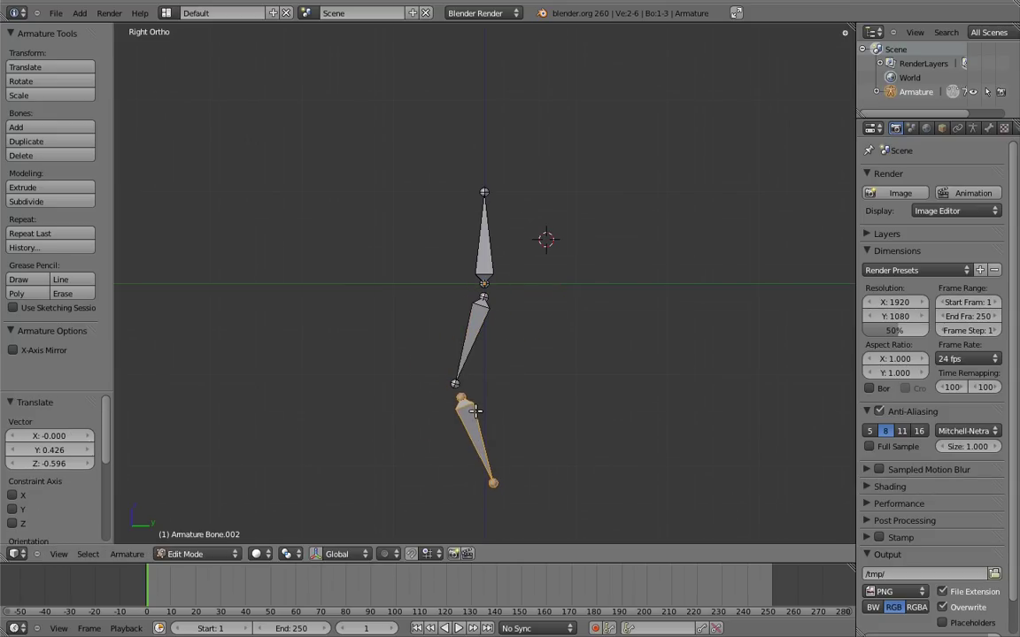
Step: Parent the middle bone to the top bone with Keep Offset
{"action": "right_click", "coordinate": [472, 341]}
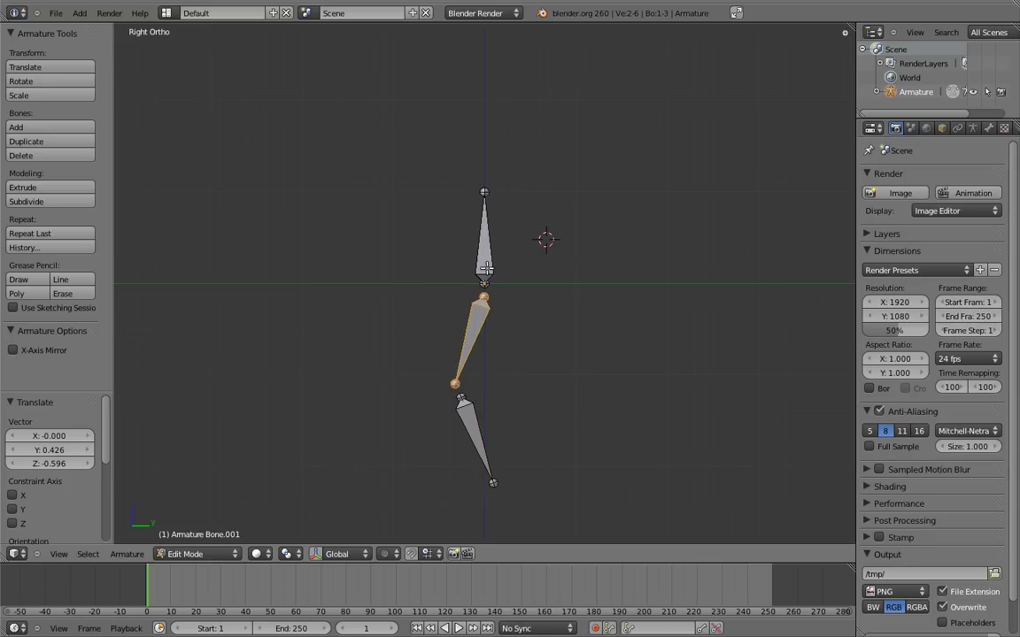
{"action": "right_click", "coordinate": [483, 252], "text": "shift"}
{"action": "key", "text": "ctrl+p"}
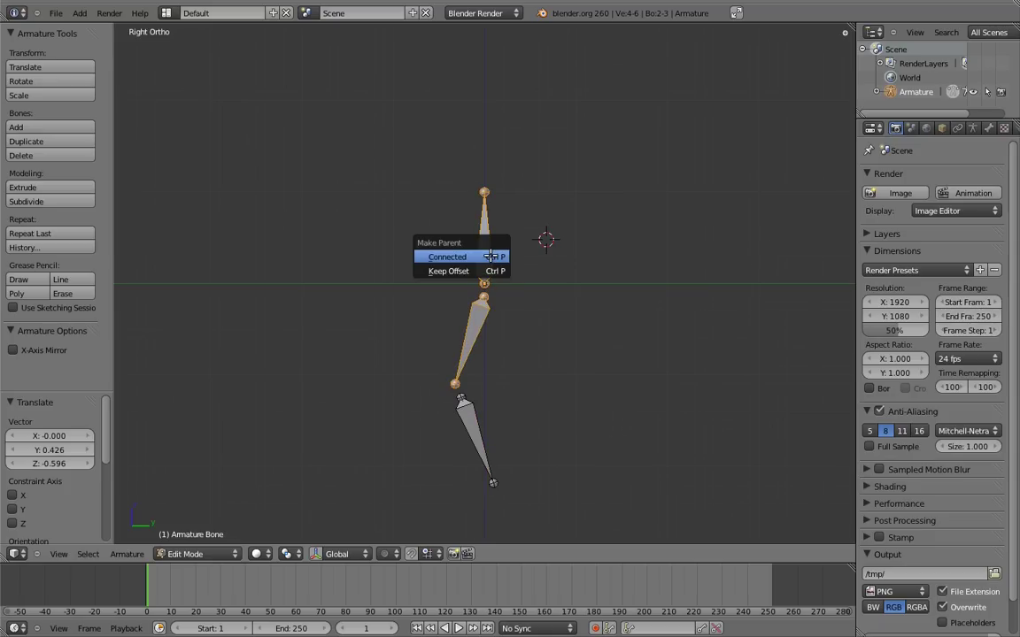
{"action": "left_click", "coordinate": [451, 270]}
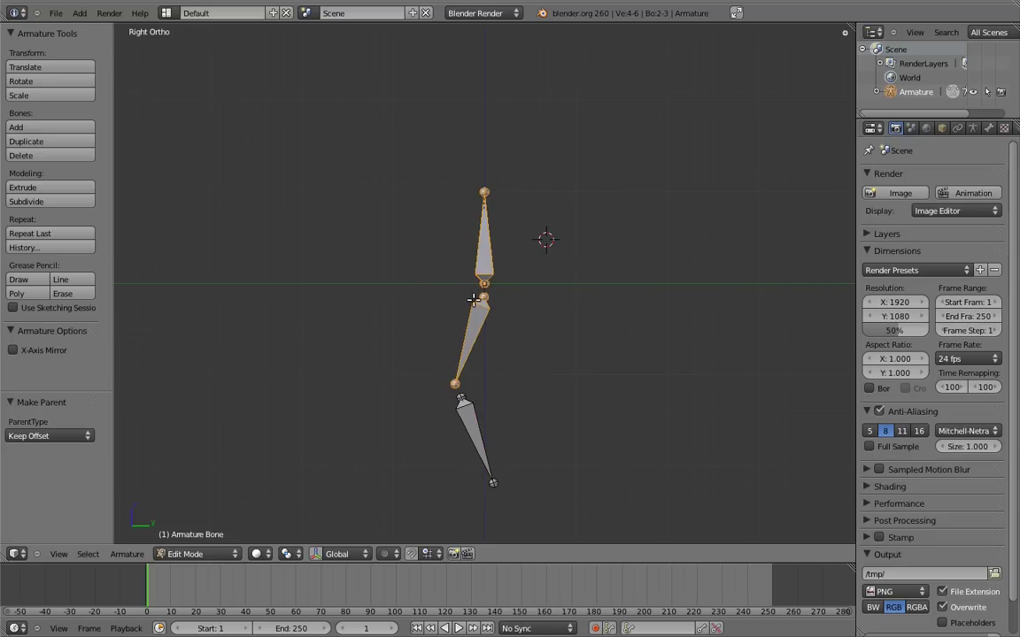
Step: Parent the bottom bone to the middle bone as Connected
{"action": "right_click", "coordinate": [480, 443]}
{"action": "right_click", "coordinate": [475, 341], "text": "shift"}
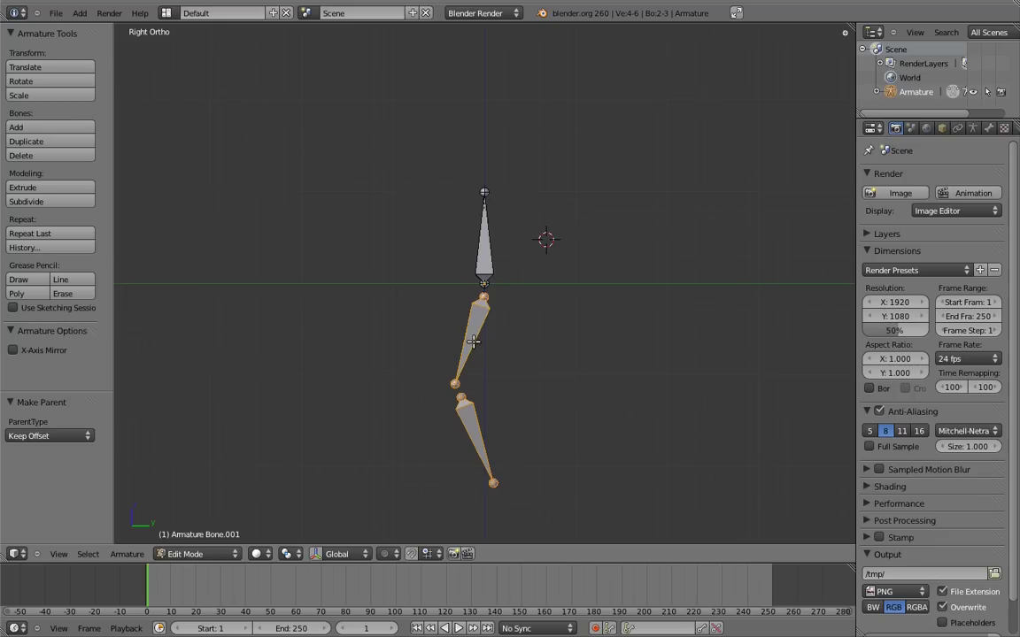
{"action": "key", "text": "ctrl+p"}
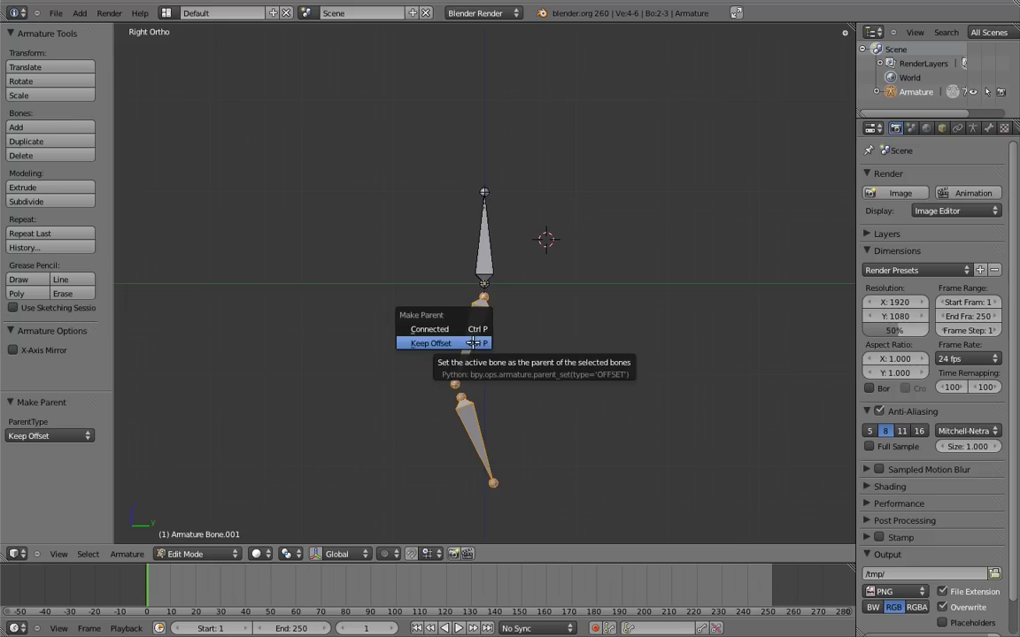
{"action": "left_click", "coordinate": [460, 329]}
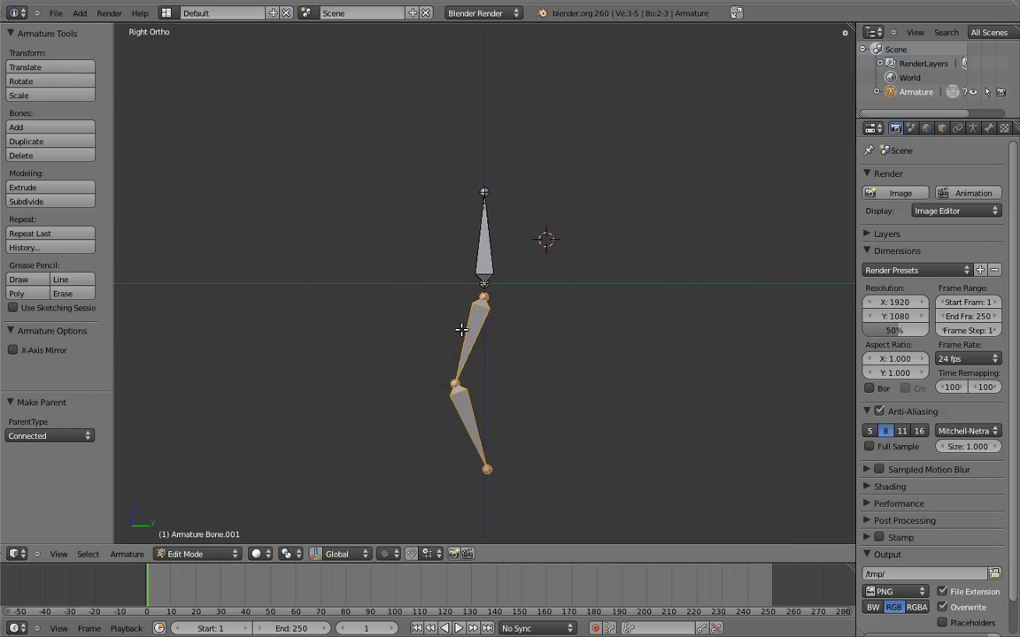
Step: Move the knee joint between the lower two bones to a new position
{"action": "left_click", "coordinate": [453, 380]}
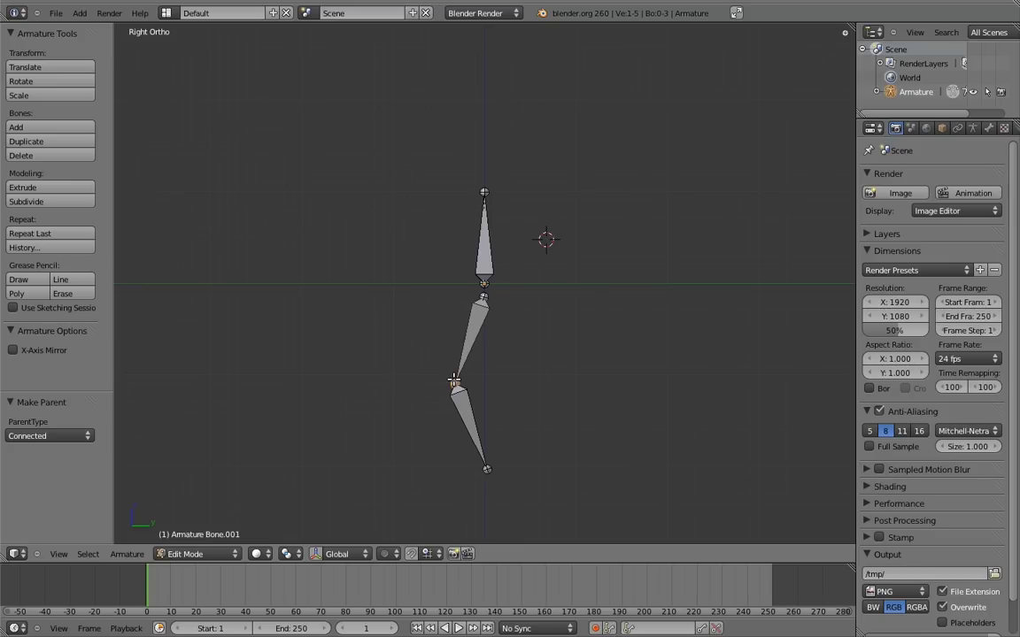
{"action": "key", "text": "g"}
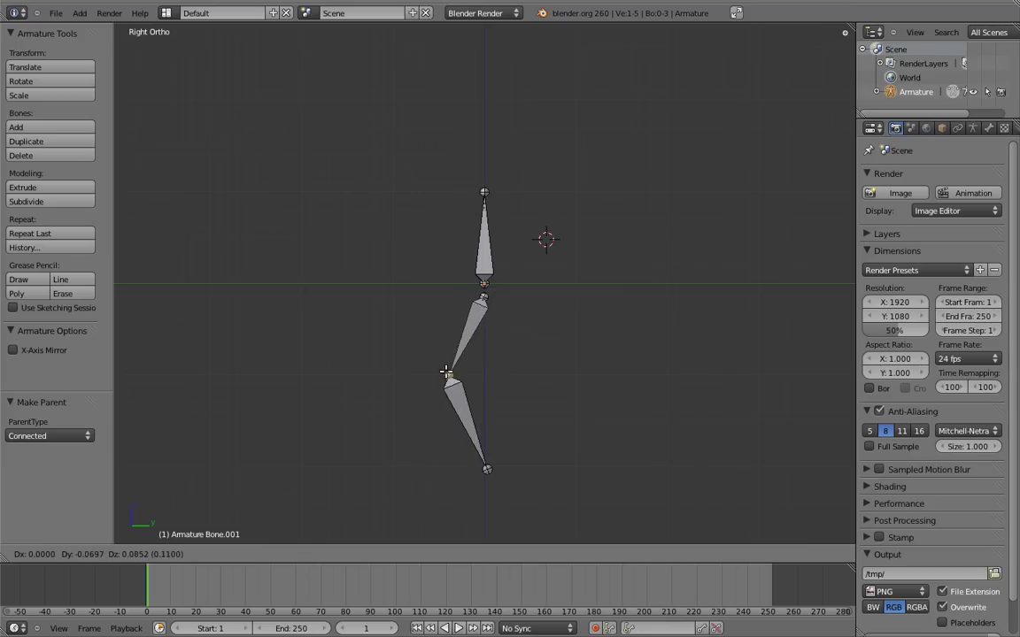
{"action": "left_click", "coordinate": [446, 373]}
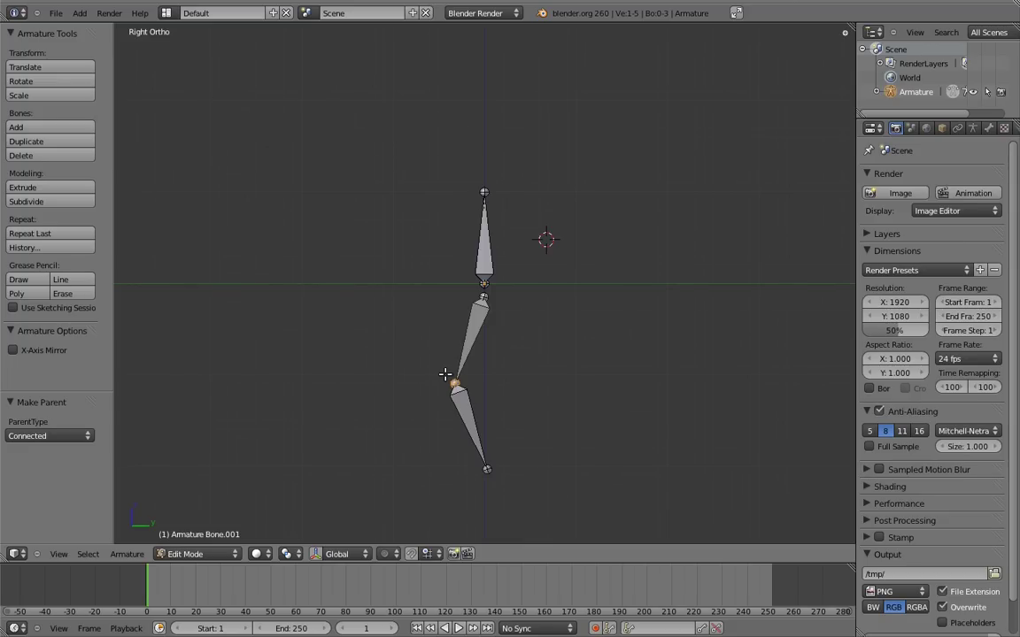
Step: Extrude a chain of bones from the lower bone's tip, curving up and right
{"action": "left_click", "coordinate": [487, 469]}
{"action": "middle_click_drag", "start_coordinate": [505, 415], "coordinate": [451, 264], "text": "shift"}
{"action": "key", "text": "e"}
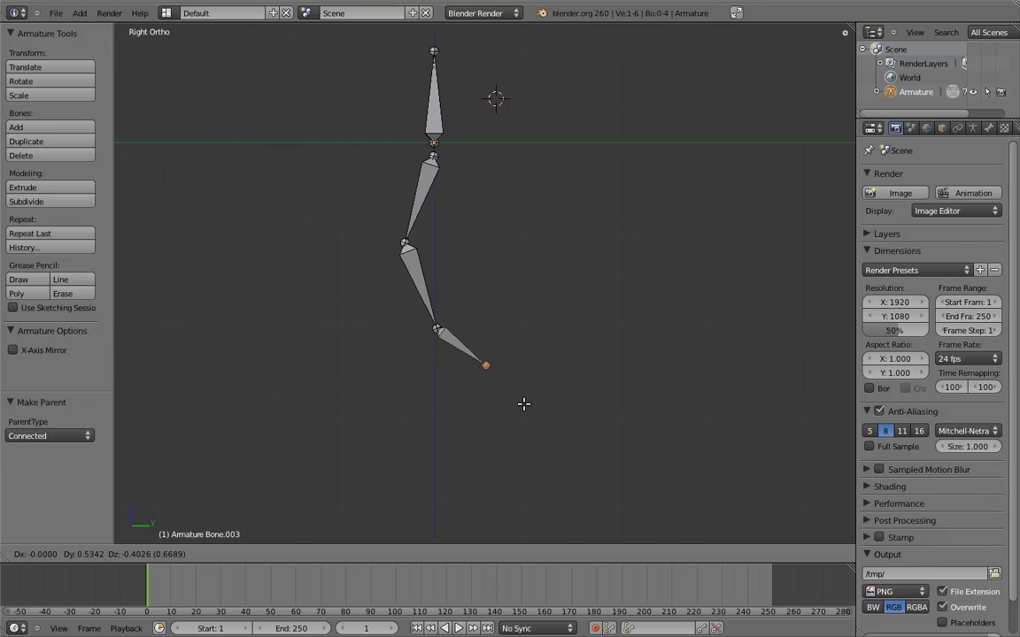
{"action": "left_click", "coordinate": [522, 406]}
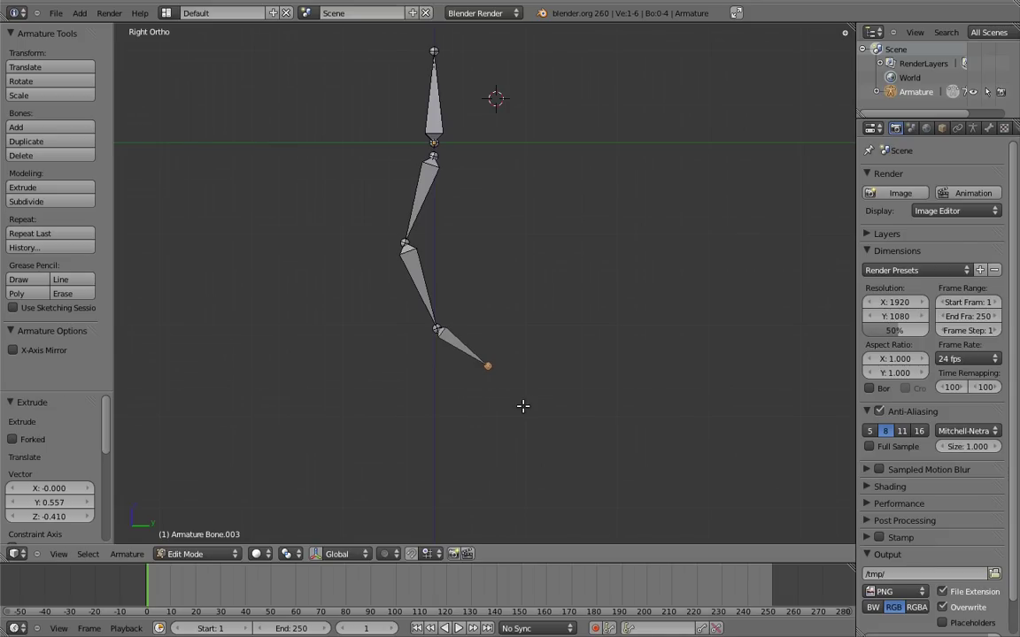
{"action": "key", "text": "e"}
{"action": "left_click", "coordinate": [565, 399]}
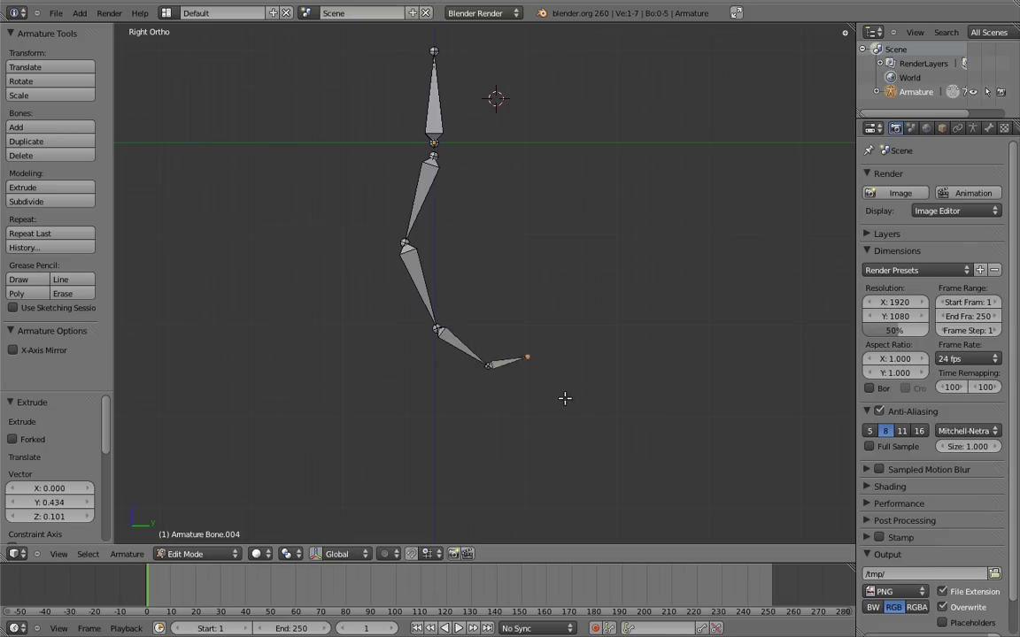
{"action": "left_click", "coordinate": [621, 357]}
{"action": "key", "text": "e"}
{"action": "left_click", "coordinate": [642, 314]}
{"action": "key", "text": "e"}
{"action": "left_click", "coordinate": [648, 264]}
{"action": "key", "text": "e"}
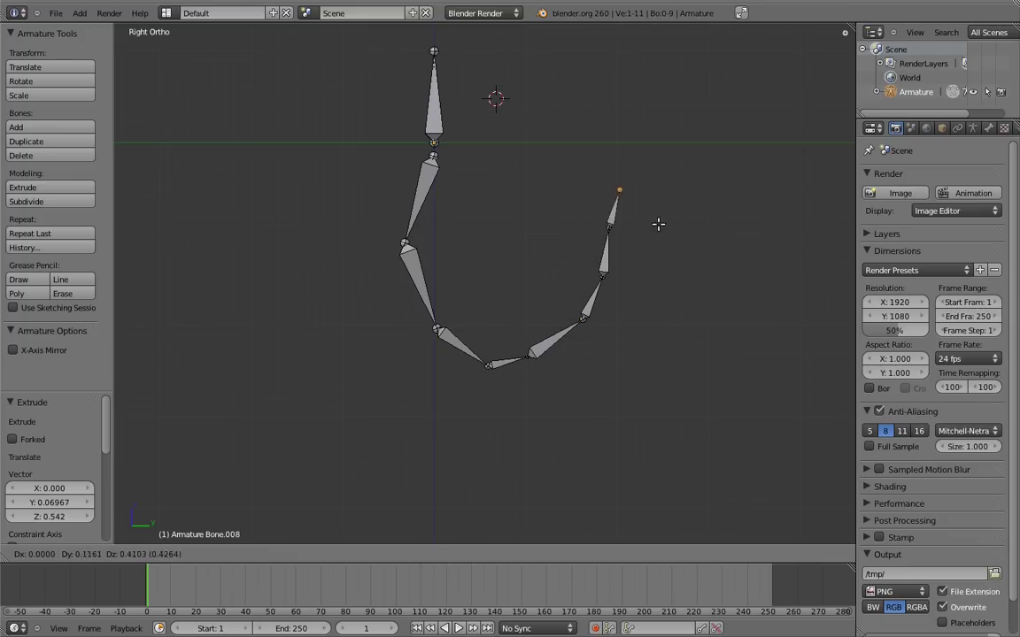
{"action": "left_click", "coordinate": [677, 212]}
{"action": "key", "text": "e"}
{"action": "left_click", "coordinate": [717, 206]}
Step: Switch the armature to pose mode and show the properties sidebar
{"action": "key", "text": "e"}
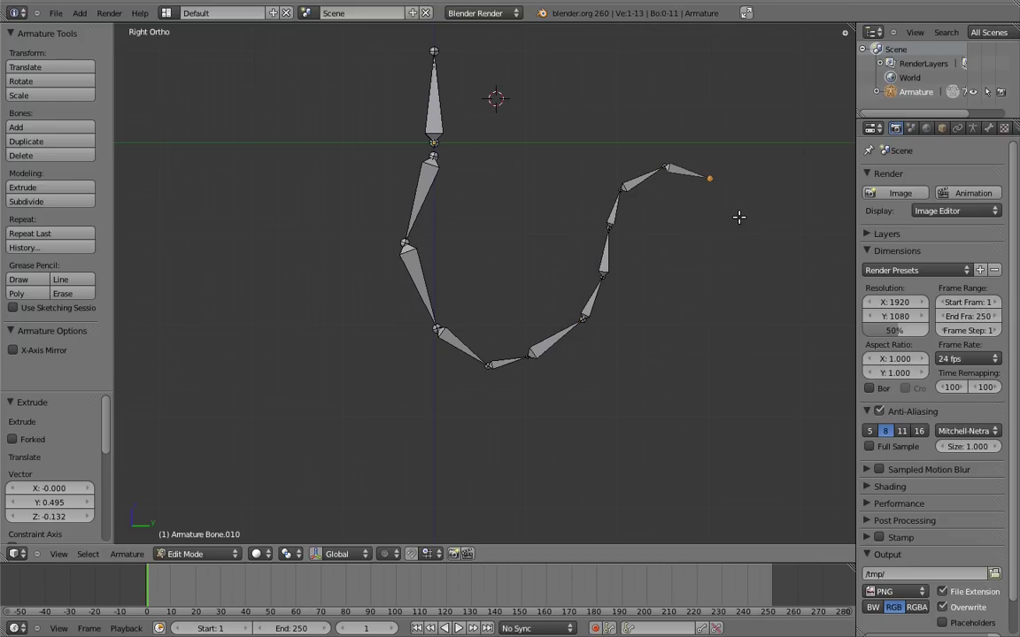
{"action": "key", "text": "ctrl+Tab"}
{"action": "key", "text": "n"}
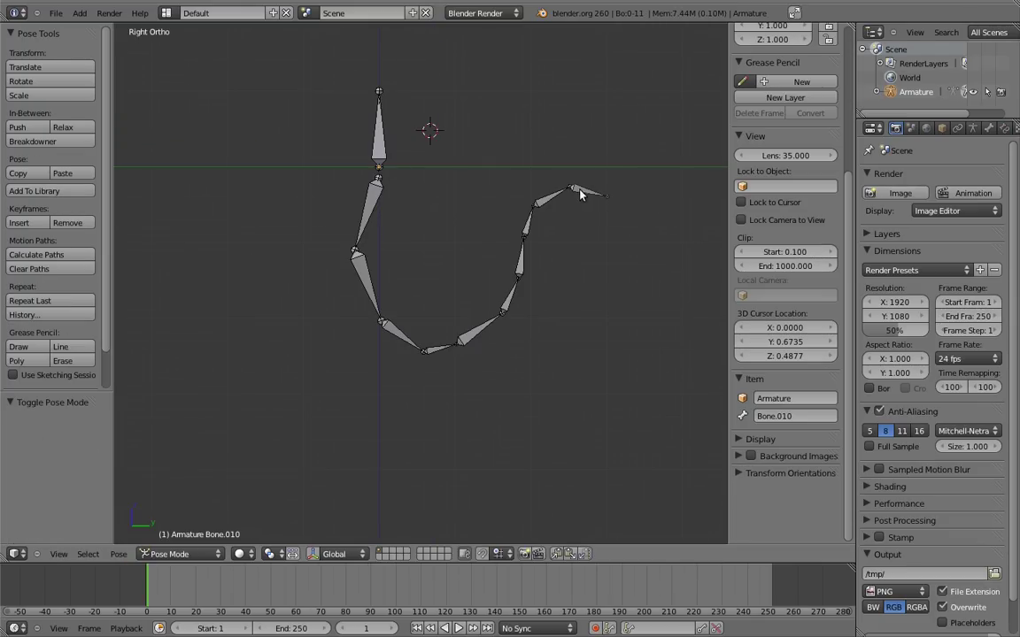
{"action": "right_click", "coordinate": [602, 192]}
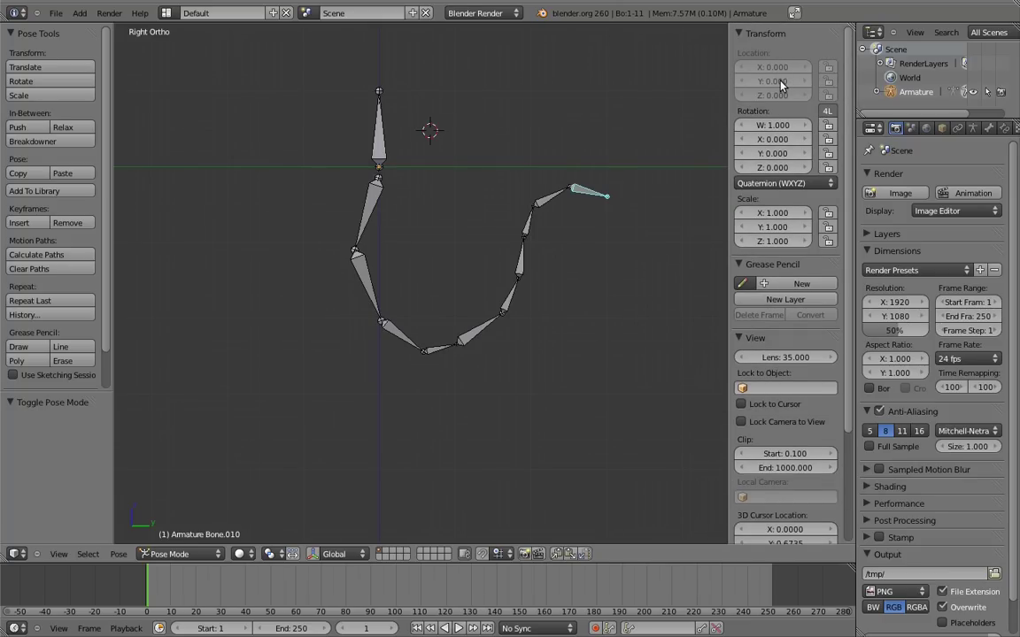
Step: Rotate Bone.002, Bone.005 and Bone.006 so the chain swings and bends down
{"action": "right_click", "coordinate": [363, 285]}
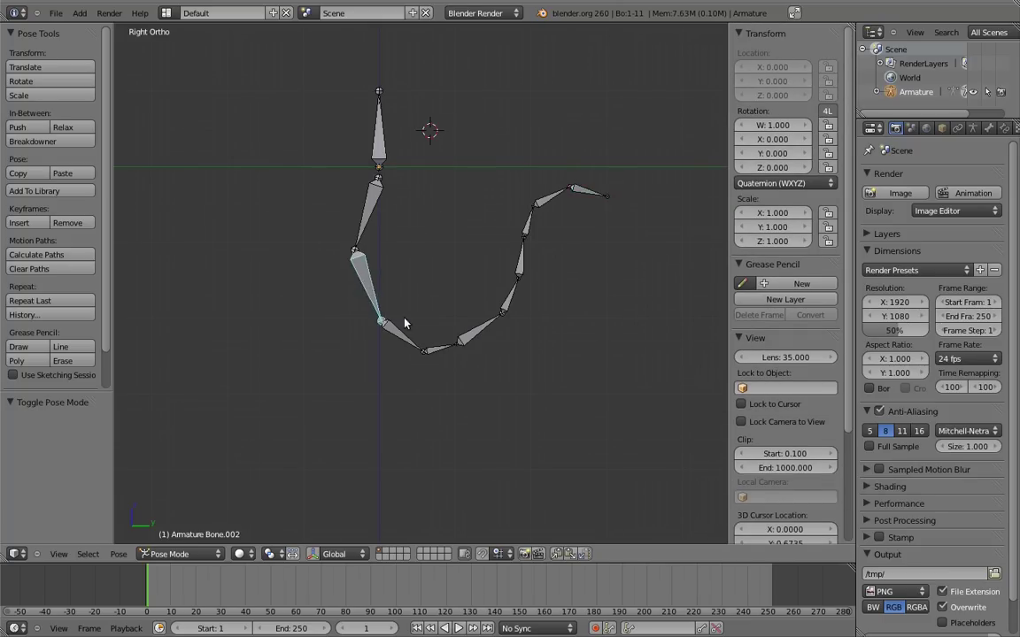
{"action": "key", "text": "r"}
{"action": "left_click", "coordinate": [491, 230]}
{"action": "right_click", "coordinate": [496, 221]}
{"action": "key", "text": "r"}
{"action": "left_click", "coordinate": [541, 273]}
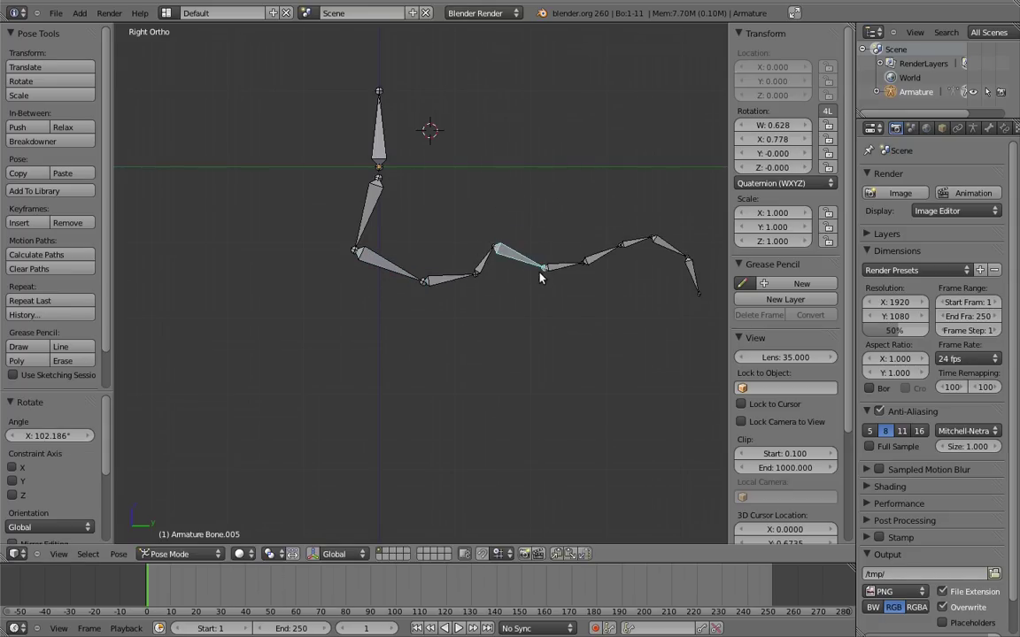
{"action": "right_click", "coordinate": [571, 274]}
{"action": "key", "text": "r"}
{"action": "left_click", "coordinate": [551, 314]}
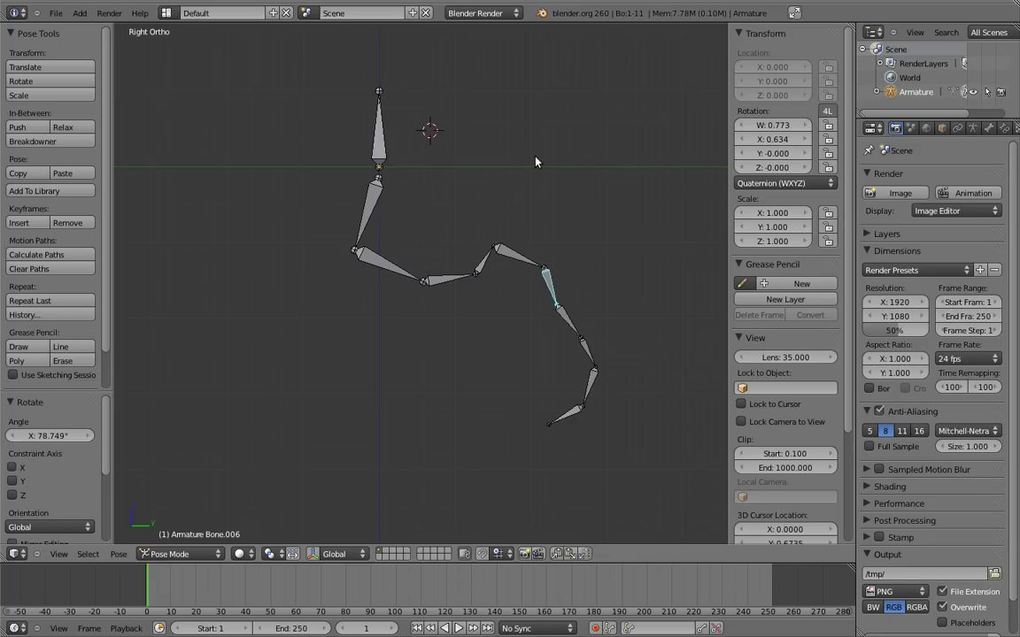
Step: Delete the extra chain bones from Bone.003 onward in edit mode
{"action": "key", "text": "Tab"}
{"action": "right_click", "coordinate": [430, 350]}
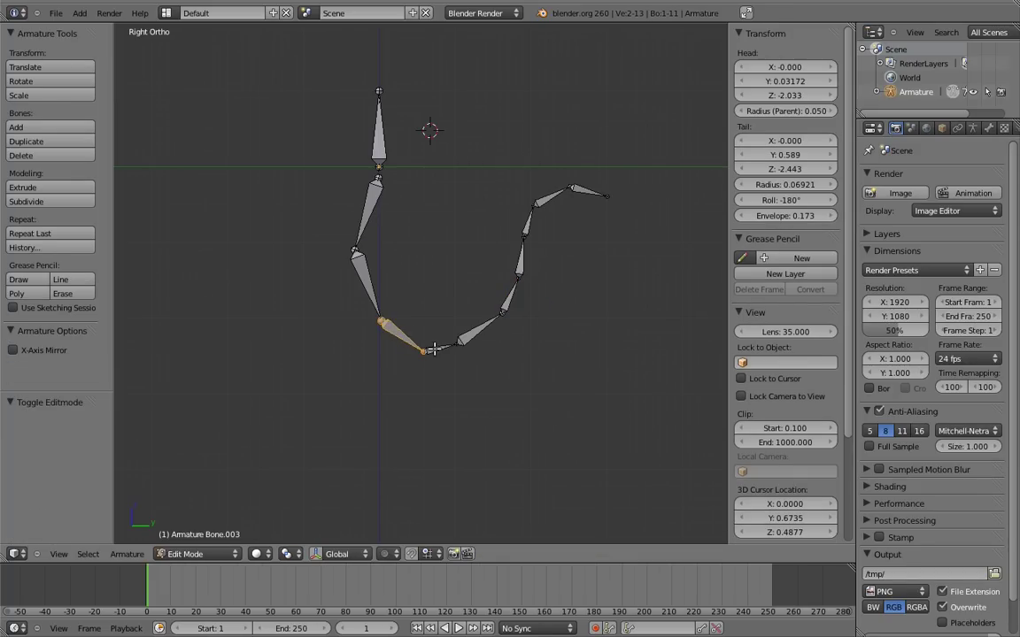
{"action": "right_click", "coordinate": [480, 327], "text": "shift"}
{"action": "right_click", "coordinate": [510, 296], "text": "shift"}
{"action": "right_click", "coordinate": [521, 256], "text": "shift"}
{"action": "right_click", "coordinate": [533, 210], "text": "shift"}
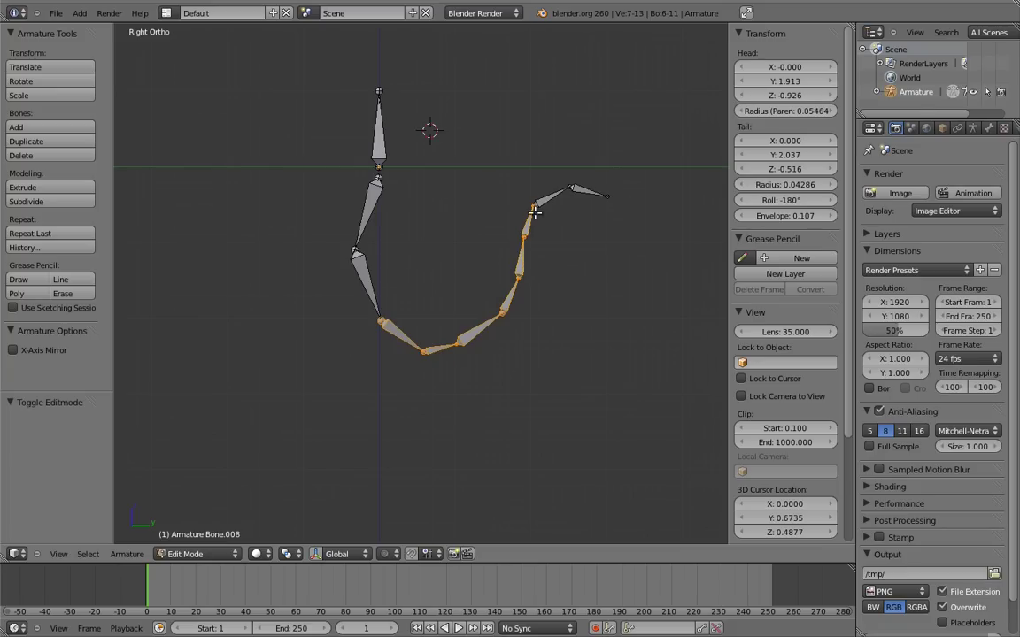
{"action": "right_click", "coordinate": [588, 191], "text": "shift"}
{"action": "key", "text": "x"}
{"action": "left_click", "coordinate": [558, 209]}
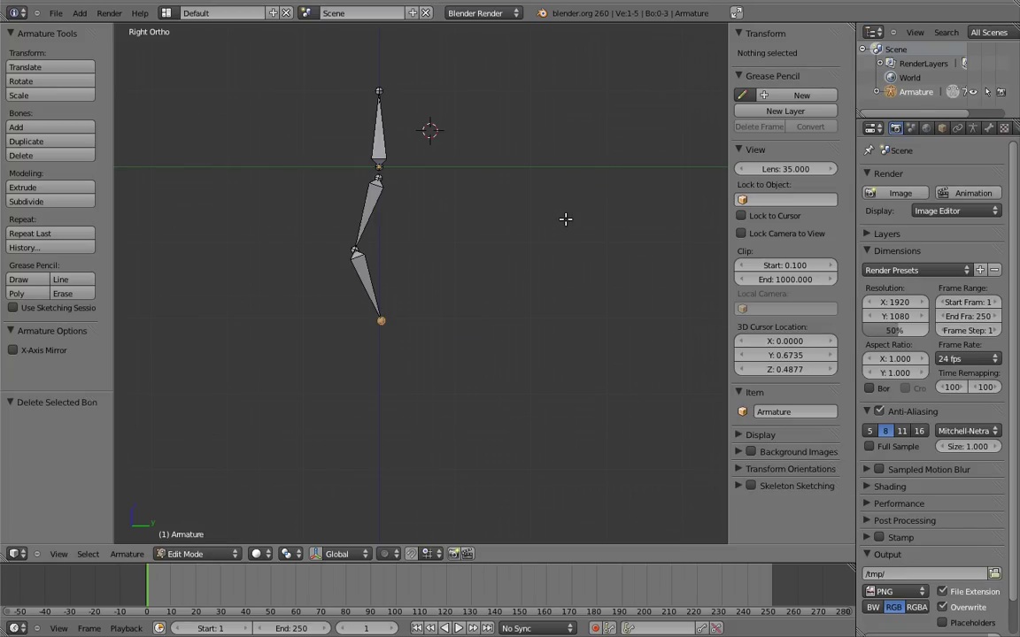
Step: Clear all bones' pose rotation in pose mode, then deselect everything
{"action": "key", "text": "ctrl+Tab"}
{"action": "key", "text": "a"}
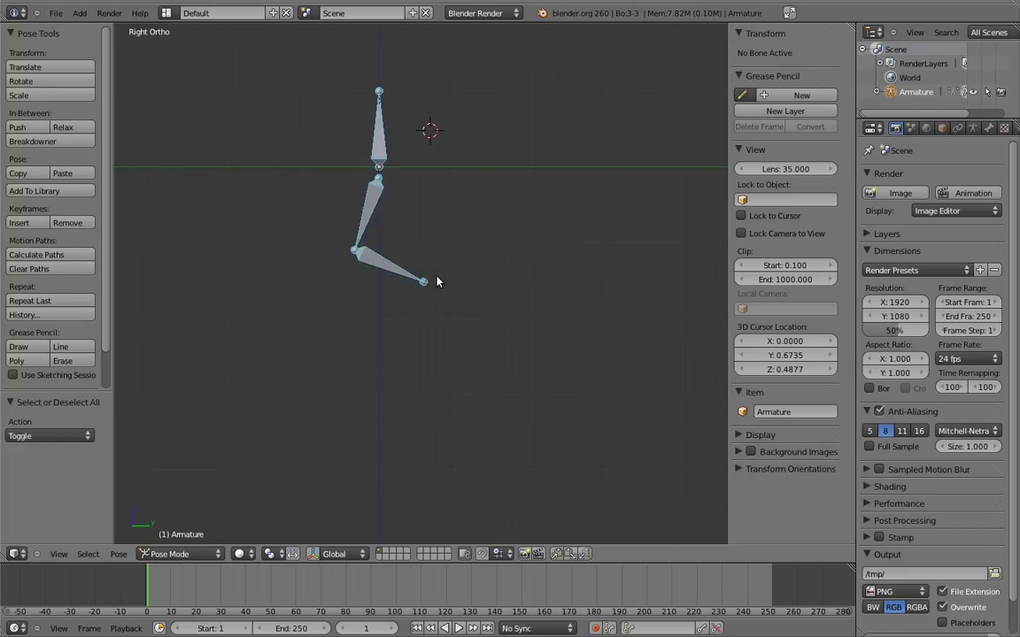
{"action": "key", "text": "alt+r"}
{"action": "key", "text": "a"}
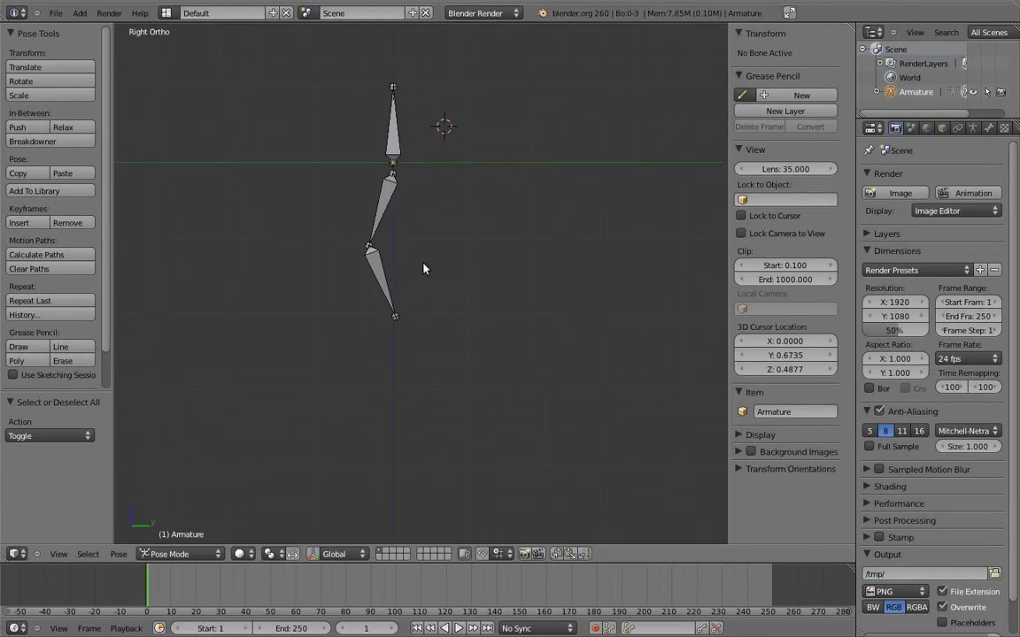
Step: Add an empty at the 3D cursor at the foot of the leg
{"action": "scroll", "coordinate": [423, 266], "scroll_direction": "up", "scroll_amount": 3}
{"action": "scroll", "coordinate": [448, 293], "scroll_direction": "up", "scroll_amount": 3}
{"action": "key", "text": "ctrl+Tab"}
{"action": "key", "text": "shift+a"}
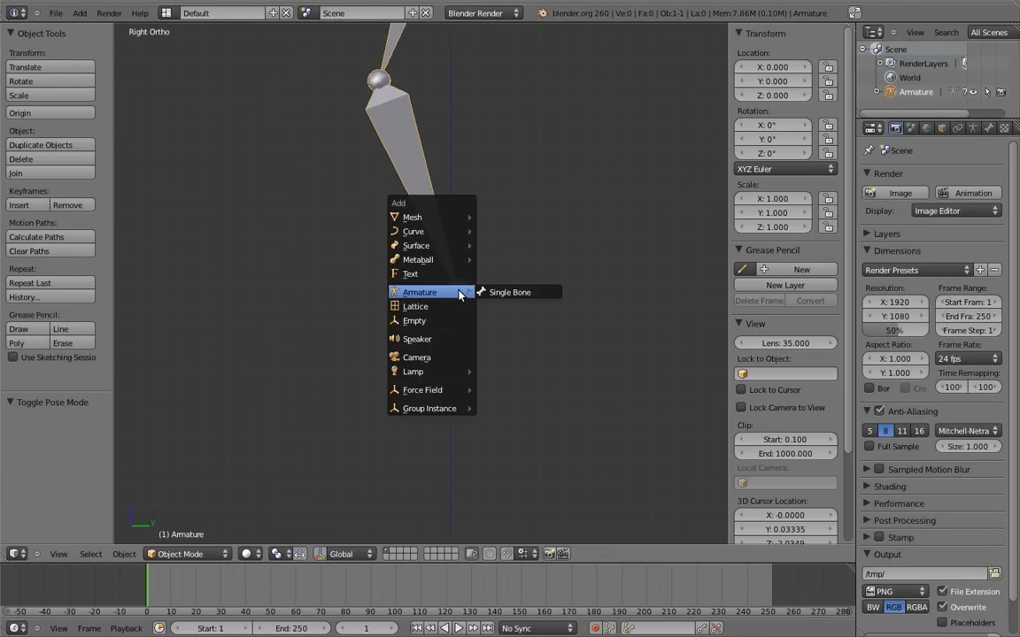
{"action": "left_click", "coordinate": [436, 322]}
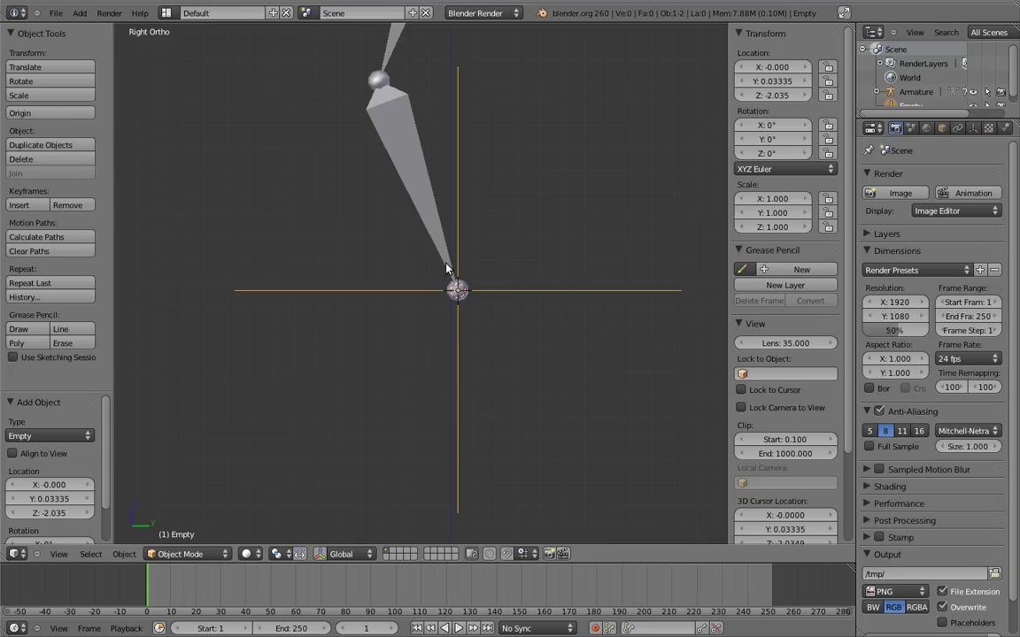
Step: Put the armature back in pose mode and move the thigh bone along Y
{"action": "right_click", "coordinate": [445, 232]}
{"action": "key", "text": "ctrl+Tab"}
{"action": "mouse_move", "coordinate": [467, 168]}
{"action": "middle_mouse_down", "text": "shift"}
{"action": "mouse_move", "coordinate": [470, 282]}
{"action": "mouse_move", "coordinate": [514, 284]}
{"action": "middle_mouse_up", "text": "shift"}
{"action": "scroll", "coordinate": [471, 282], "scroll_direction": "down", "scroll_amount": 1}
{"action": "scroll", "coordinate": [469, 226], "scroll_direction": "down", "scroll_amount": 1}
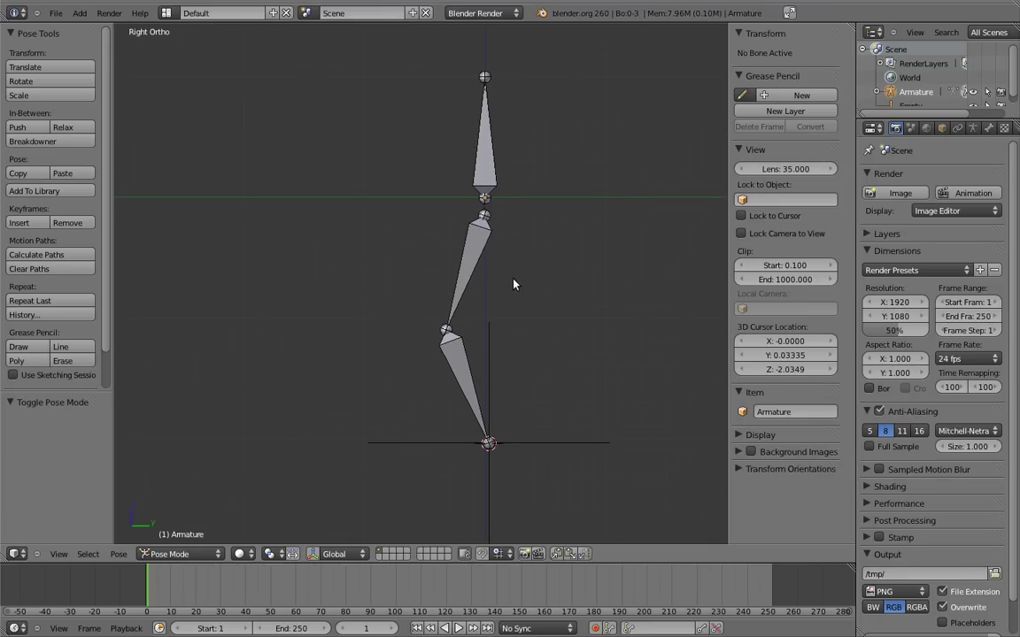
{"action": "right_click", "coordinate": [497, 162]}
{"action": "key", "text": "g"}
{"action": "key", "text": "y"}
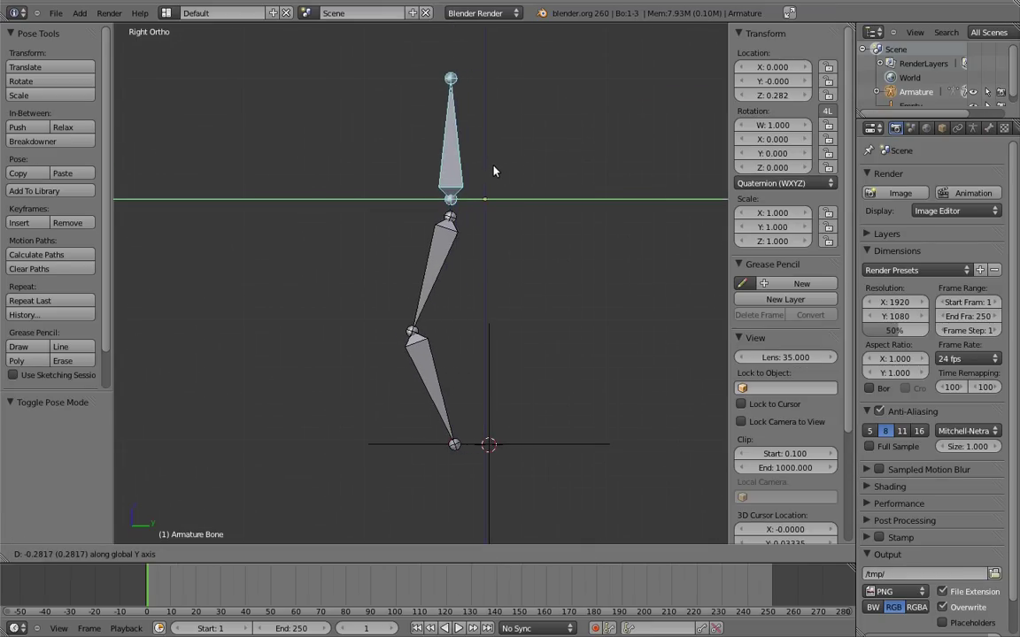
{"action": "left_click", "coordinate": [495, 173]}
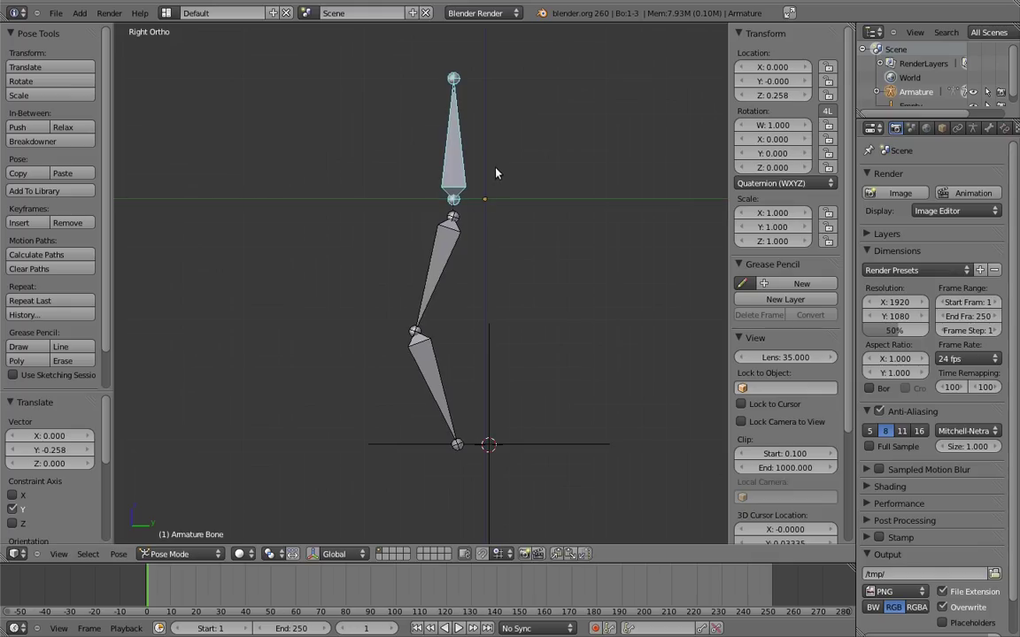
Step: Rotate the shin and bottom bones to test the leg's bend
{"action": "right_click", "coordinate": [416, 296]}
{"action": "key", "text": "r"}
{"action": "left_click", "coordinate": [447, 350]}
{"action": "right_click", "coordinate": [446, 349]}
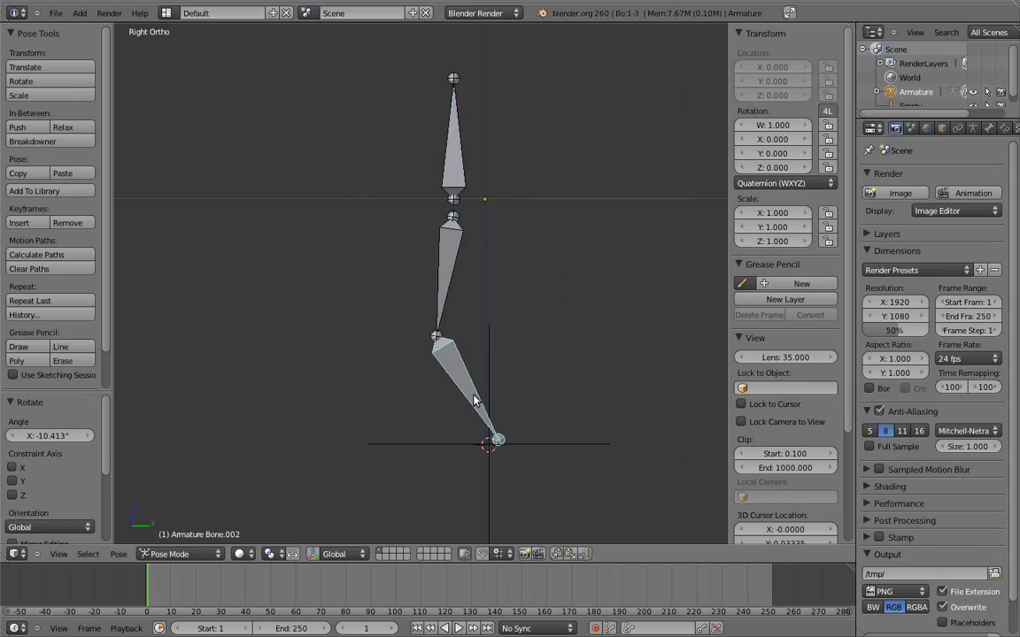
{"action": "key", "text": "r"}
{"action": "left_click", "coordinate": [466, 328]}
Step: Make further small rotations to the middle and bottom bones
{"action": "right_click", "coordinate": [437, 301]}
{"action": "key", "text": "r"}
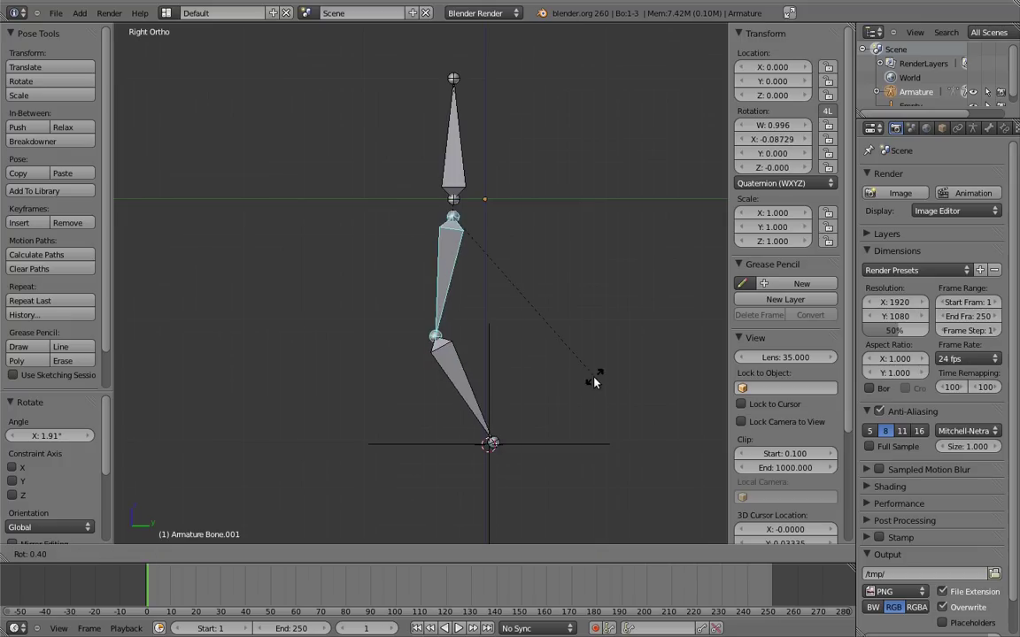
{"action": "left_click", "coordinate": [529, 343]}
{"action": "right_click", "coordinate": [474, 414]}
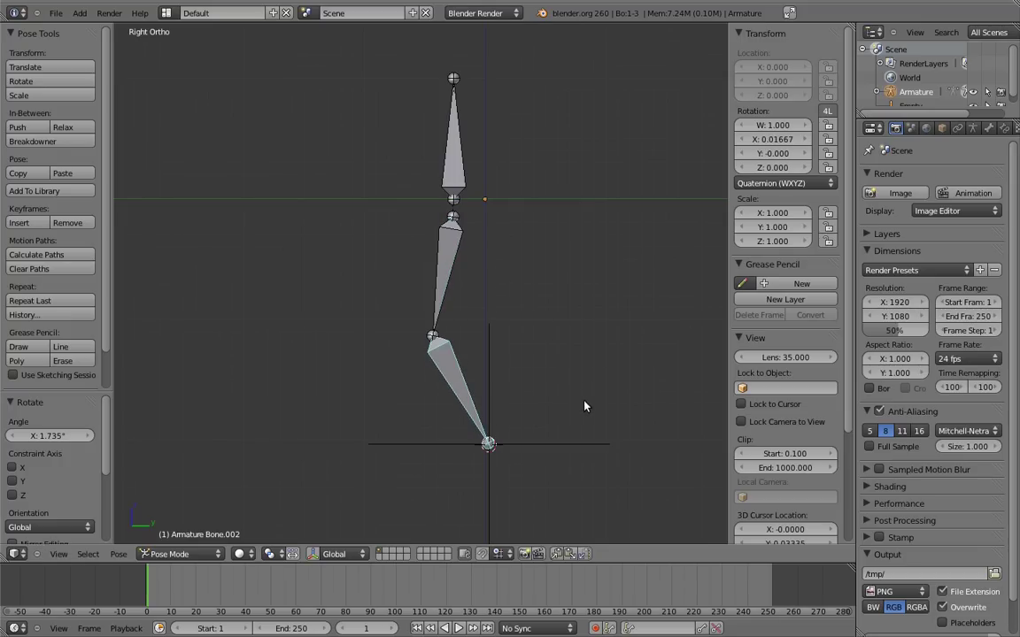
{"action": "key", "text": "r"}
{"action": "left_click", "coordinate": [490, 330]}
{"action": "right_click", "coordinate": [445, 295]}
{"action": "key", "text": "r"}
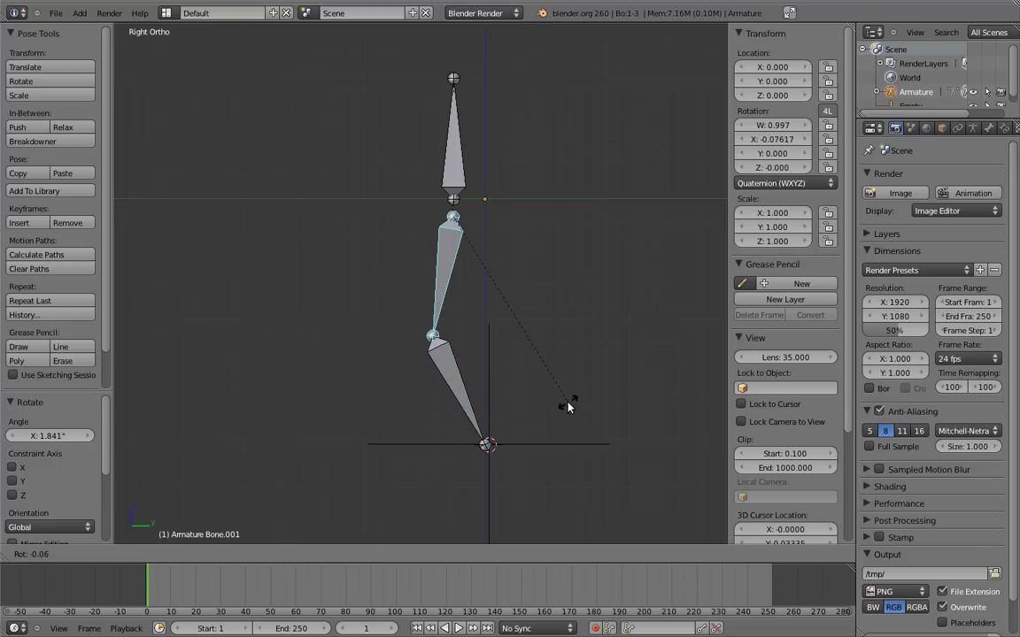
{"action": "left_click", "coordinate": [564, 410]}
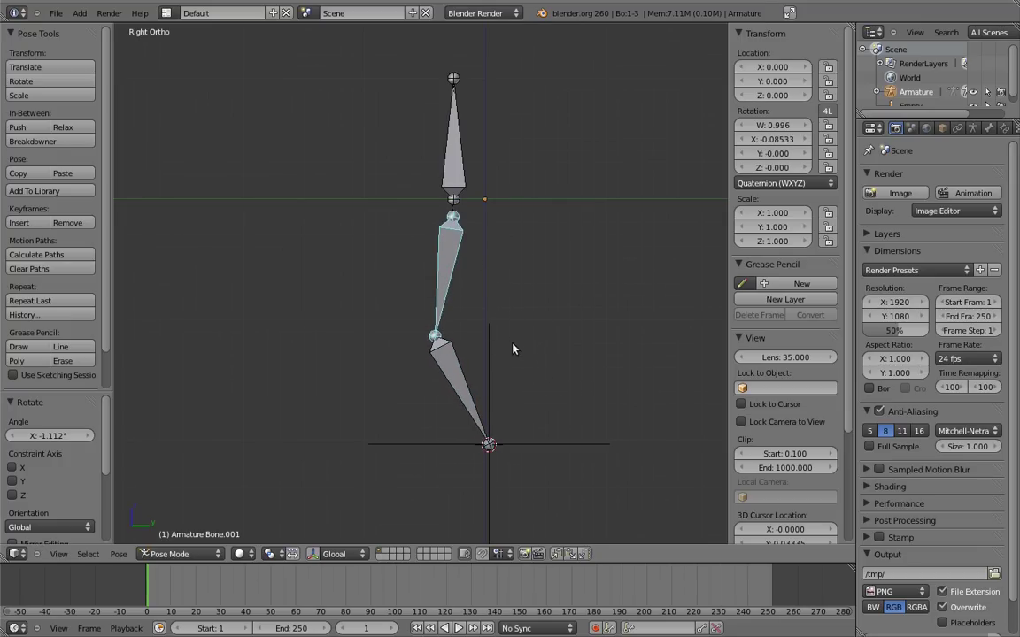
Step: Move the top bone along Y again to shift the whole leg
{"action": "right_click", "coordinate": [458, 164]}
{"action": "key", "text": "g"}
{"action": "key", "text": "y"}
{"action": "left_click", "coordinate": [520, 226]}
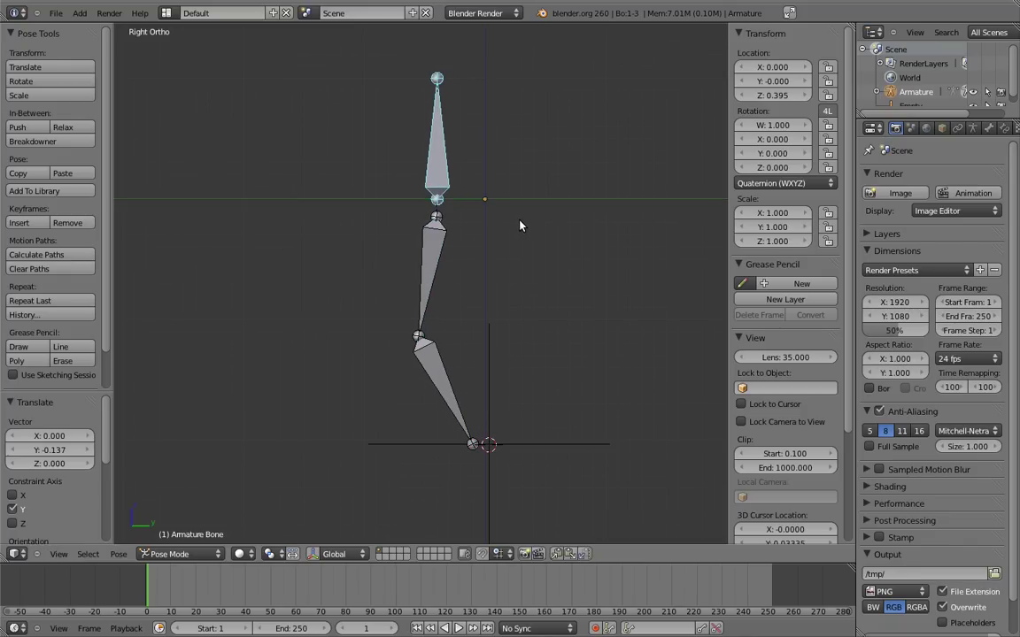
Step: Rotate Bone.001 upright, then adjust Bone.002 and Bone.001 rotations
{"action": "right_click", "coordinate": [423, 295]}
{"action": "key", "text": "r"}
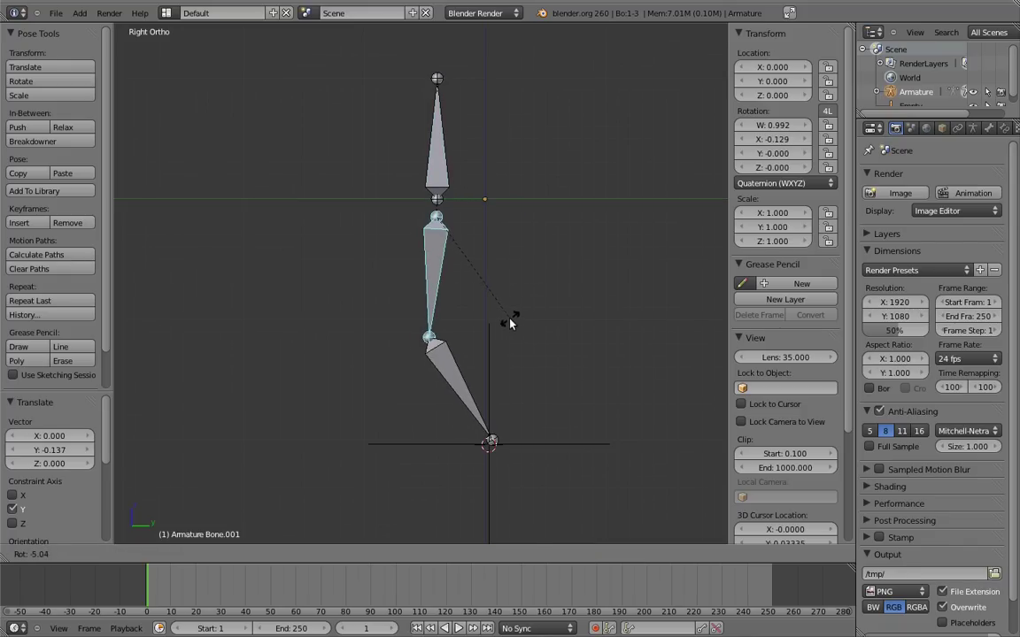
{"action": "left_click", "coordinate": [478, 367]}
{"action": "right_click", "coordinate": [474, 371]}
{"action": "key", "text": "r"}
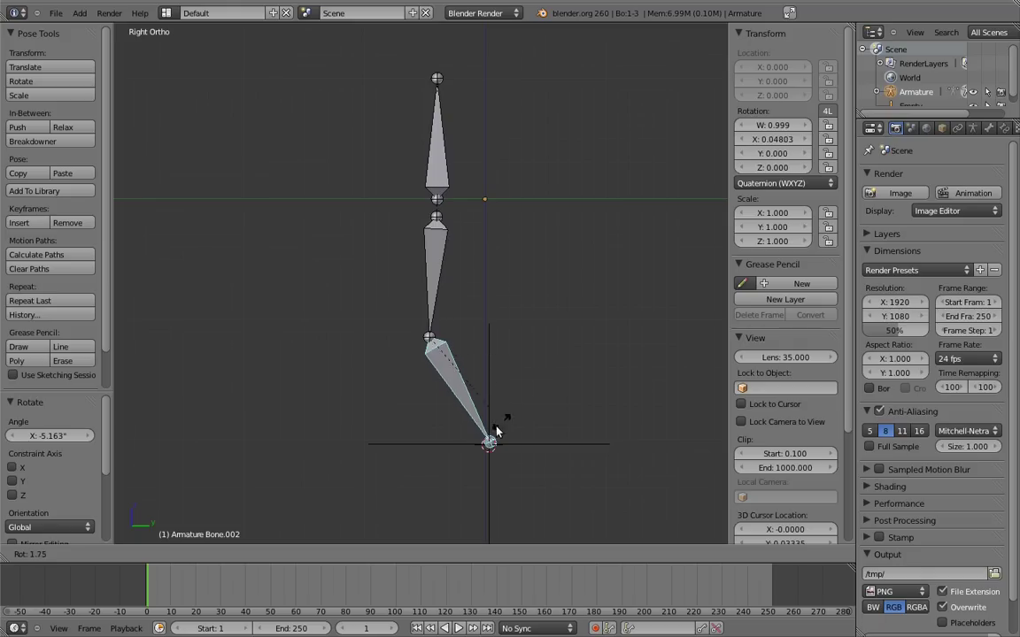
{"action": "left_click", "coordinate": [323, 467]}
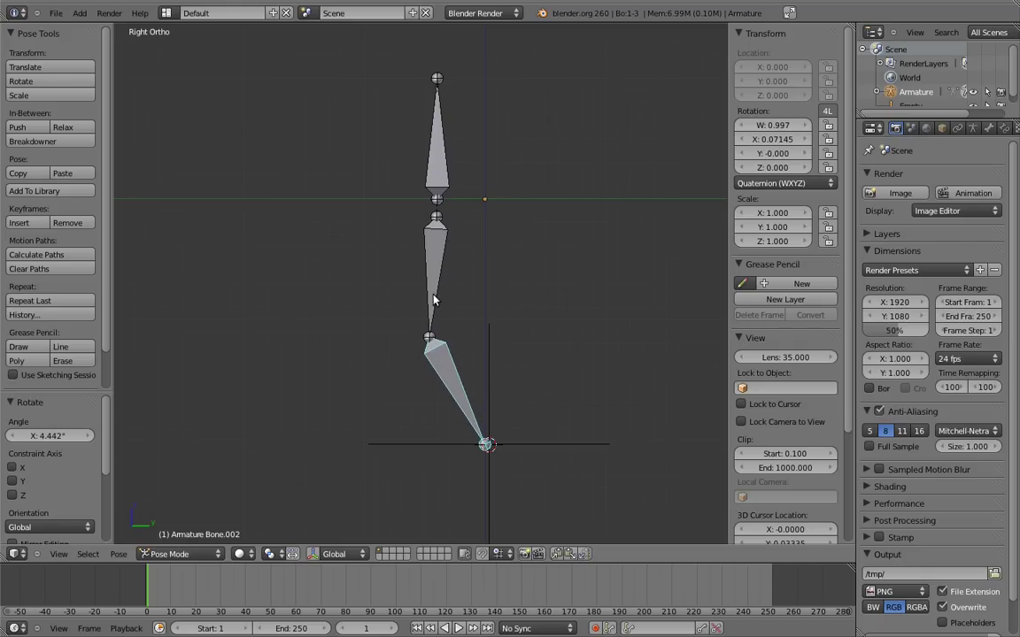
{"action": "right_click", "coordinate": [438, 298]}
{"action": "key", "text": "r"}
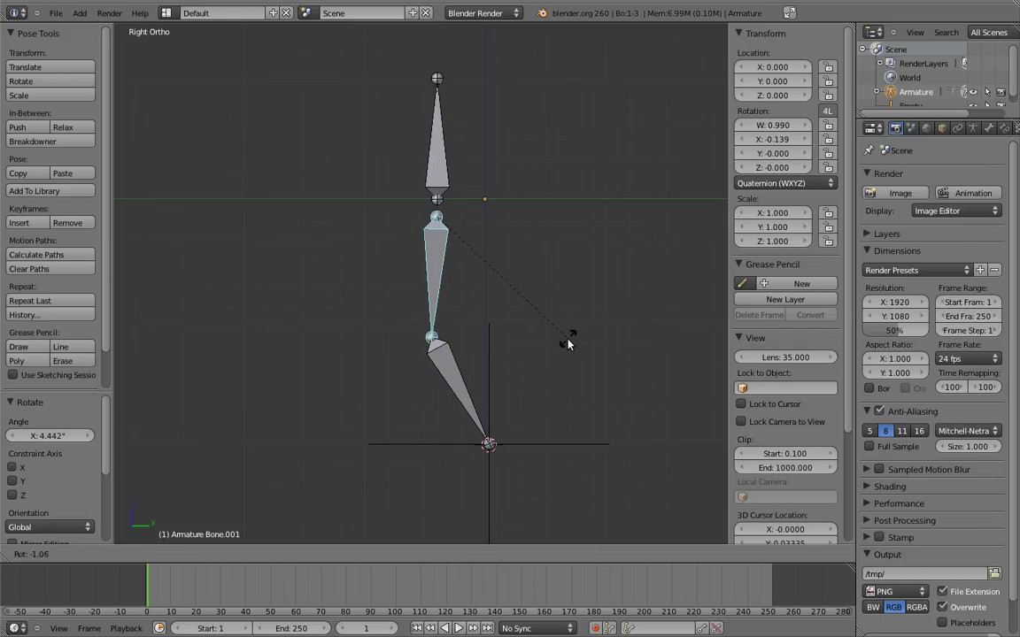
{"action": "left_click", "coordinate": [566, 347]}
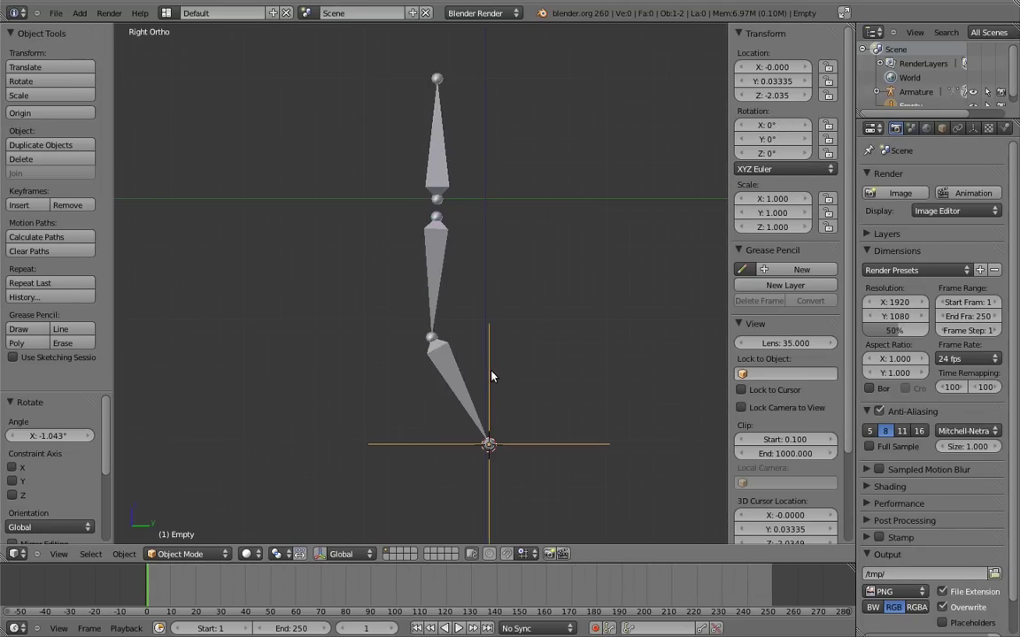
Step: Delete the empty, then clear all bones' pose location and rotation
{"action": "key", "text": "x"}
{"action": "left_click", "coordinate": [466, 372]}
{"action": "key", "text": "a"}
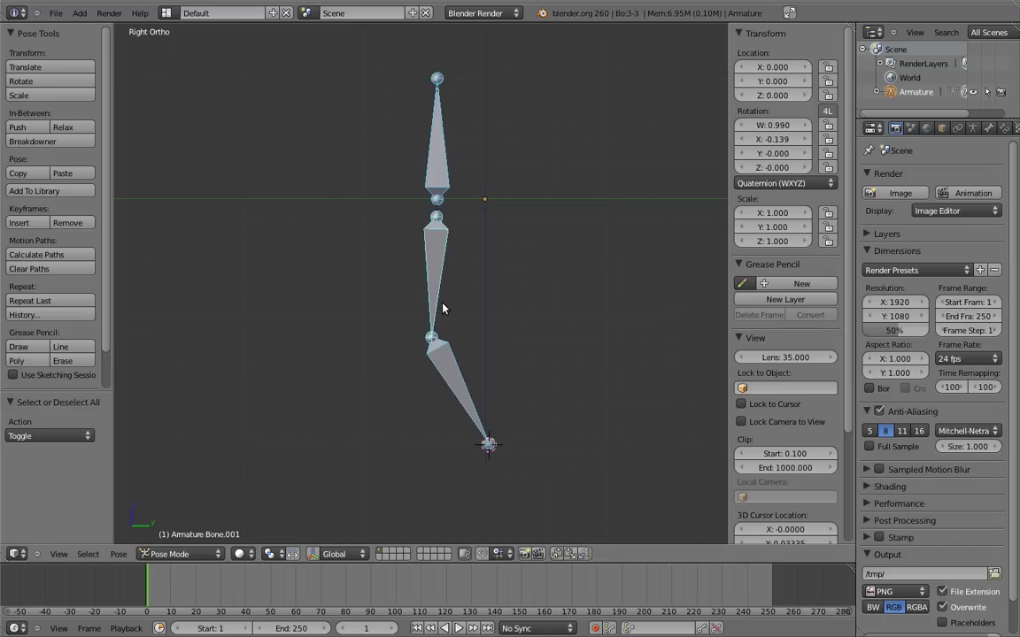
{"action": "key", "text": "alt+g"}
{"action": "key", "text": "alt+r"}
{"action": "key", "text": "a"}
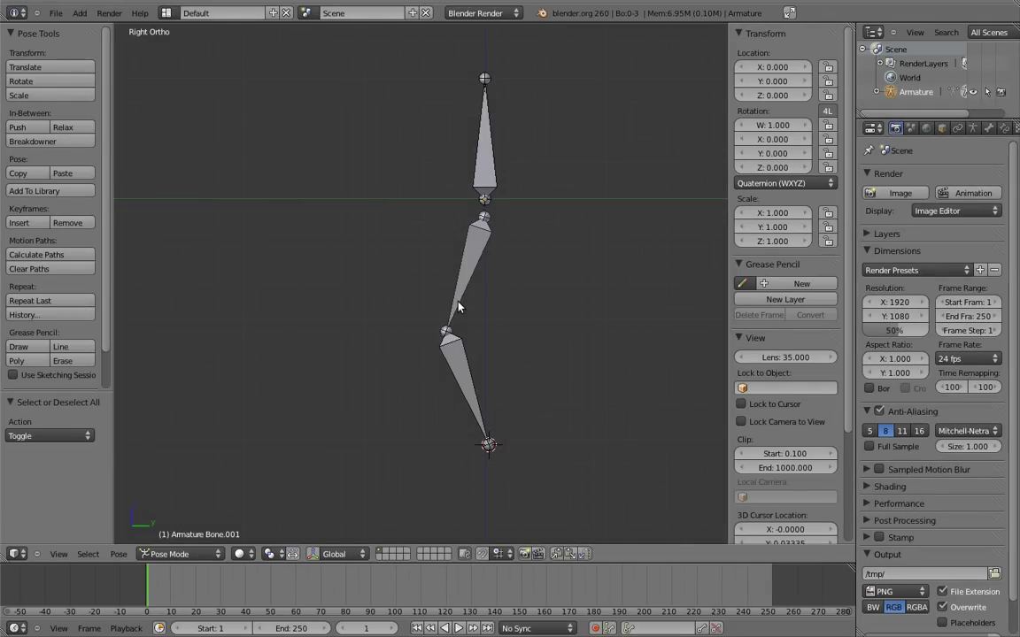
Step: Add foot bone Bone.003 at the ankle, rotated about -100° to point forward
{"action": "key", "text": "Tab"}
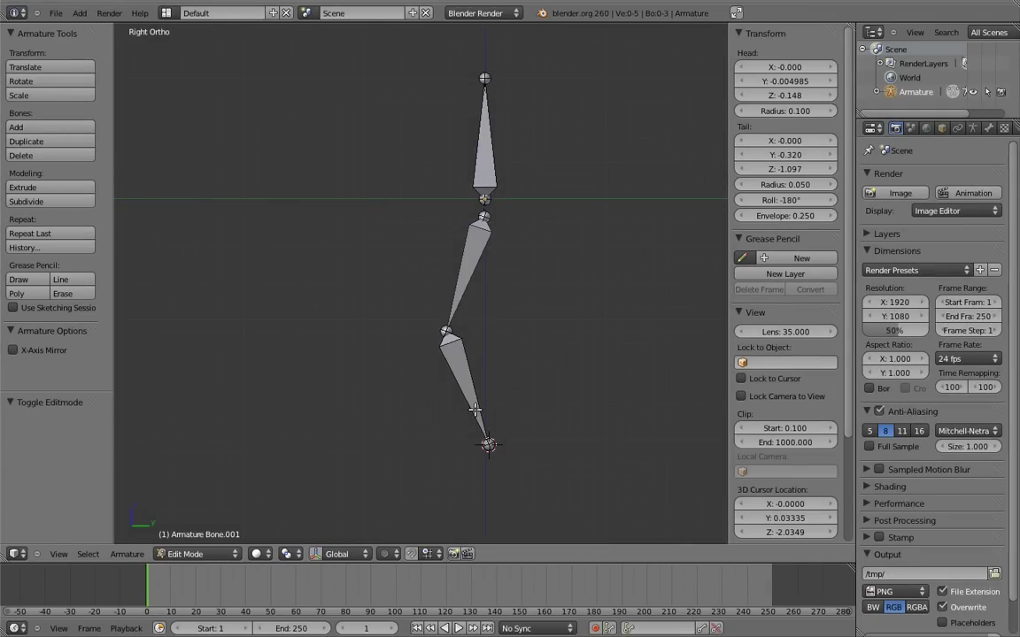
{"action": "left_click", "coordinate": [488, 462]}
{"action": "key", "text": "shift+a"}
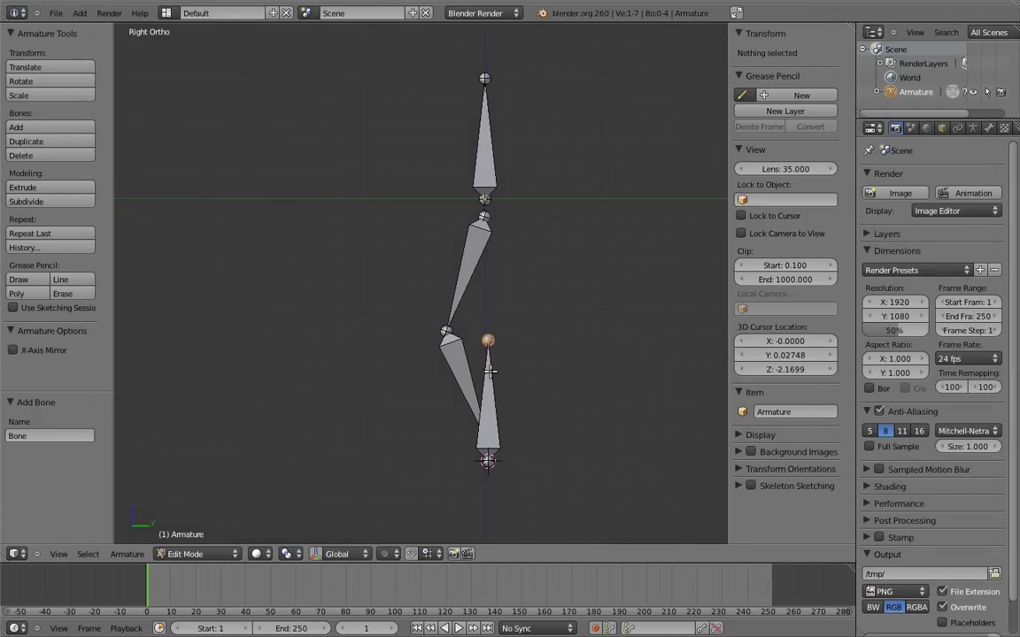
{"action": "key", "text": "r"}
{"action": "left_click", "coordinate": [416, 395]}
{"action": "key", "text": "g"}
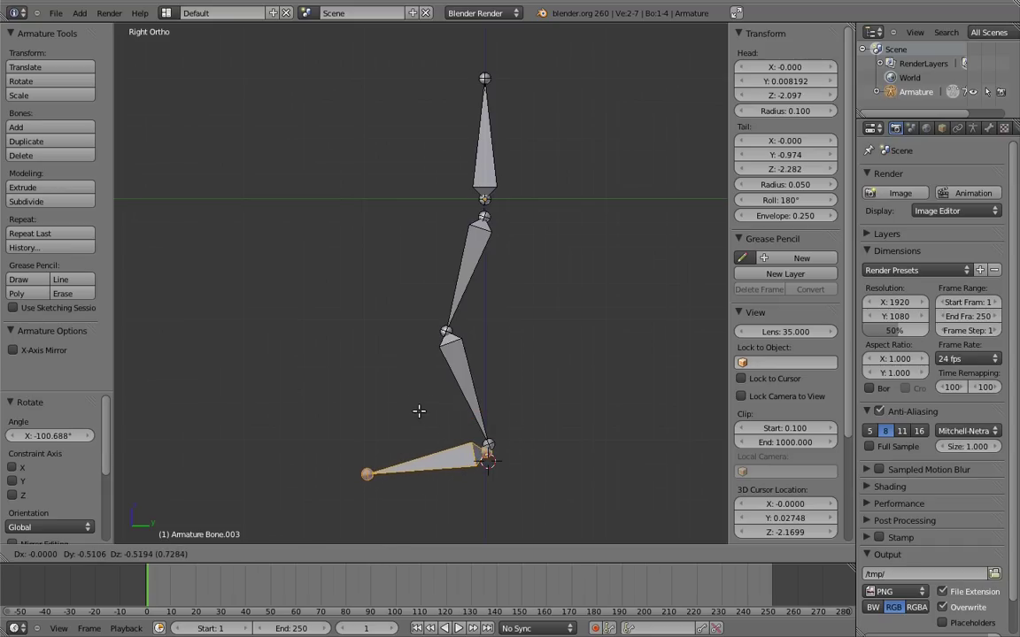
{"action": "left_click", "coordinate": [421, 411]}
{"action": "key", "text": "ctrl+Tab"}
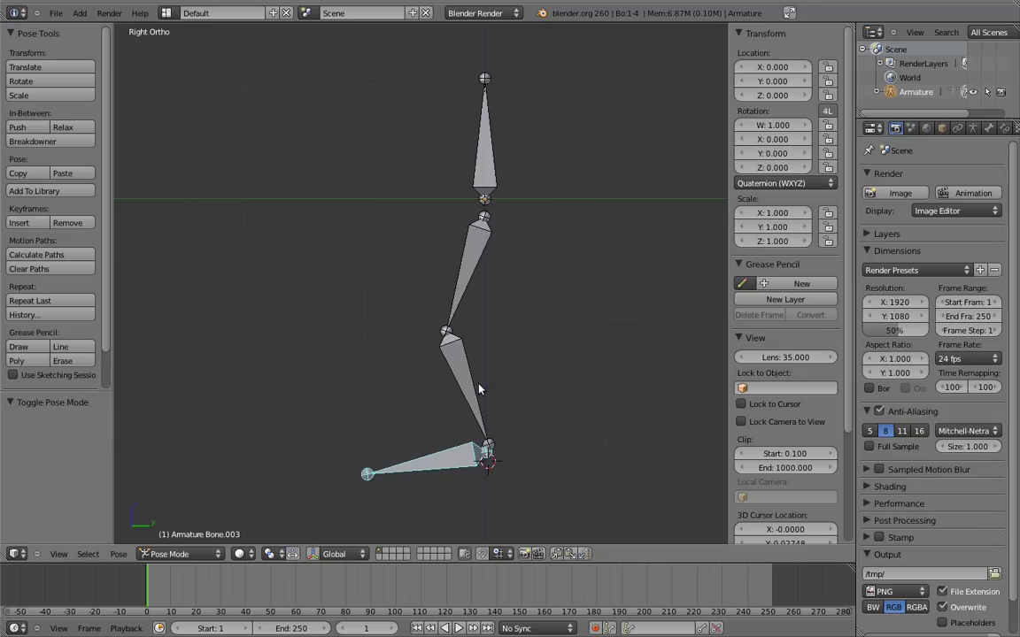
Step: Add an Inverse Kinematics constraint to the shin bone Bone.002
{"action": "left_click", "coordinate": [1005, 129]}
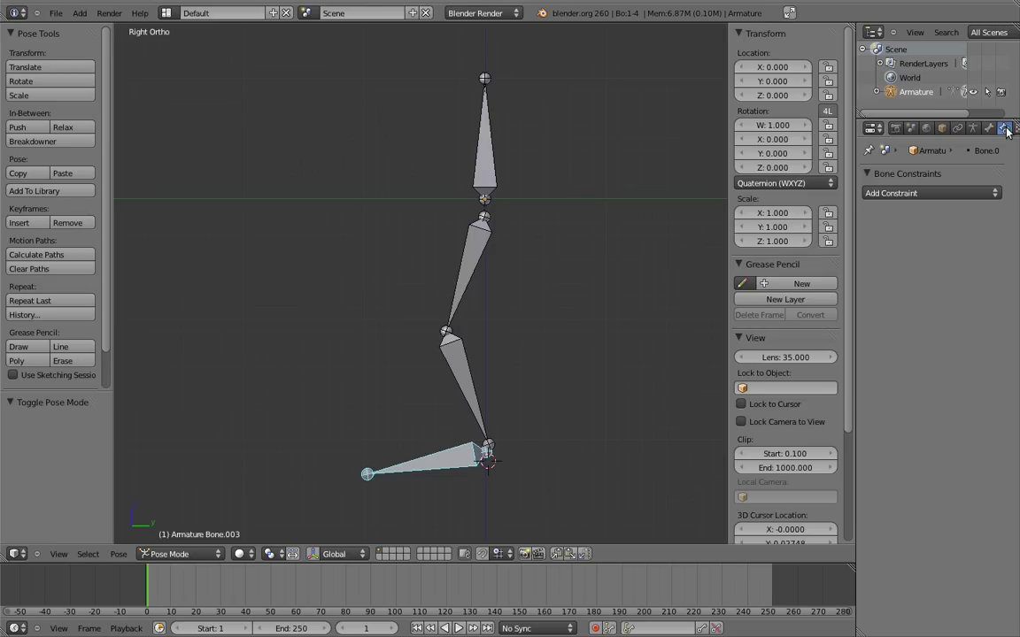
{"action": "right_click", "coordinate": [462, 361]}
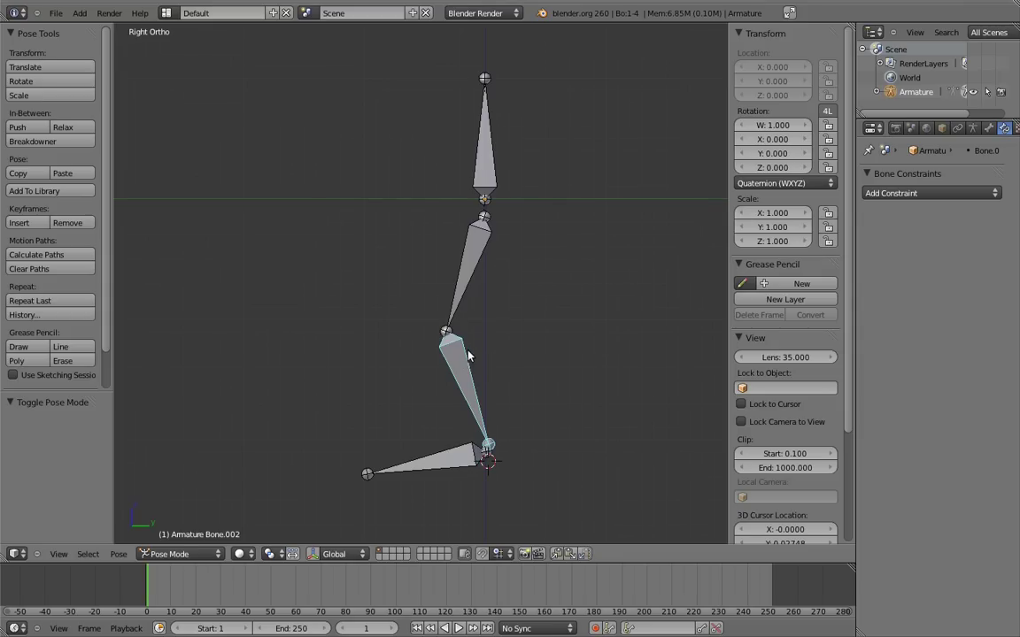
{"action": "left_click", "coordinate": [918, 193]}
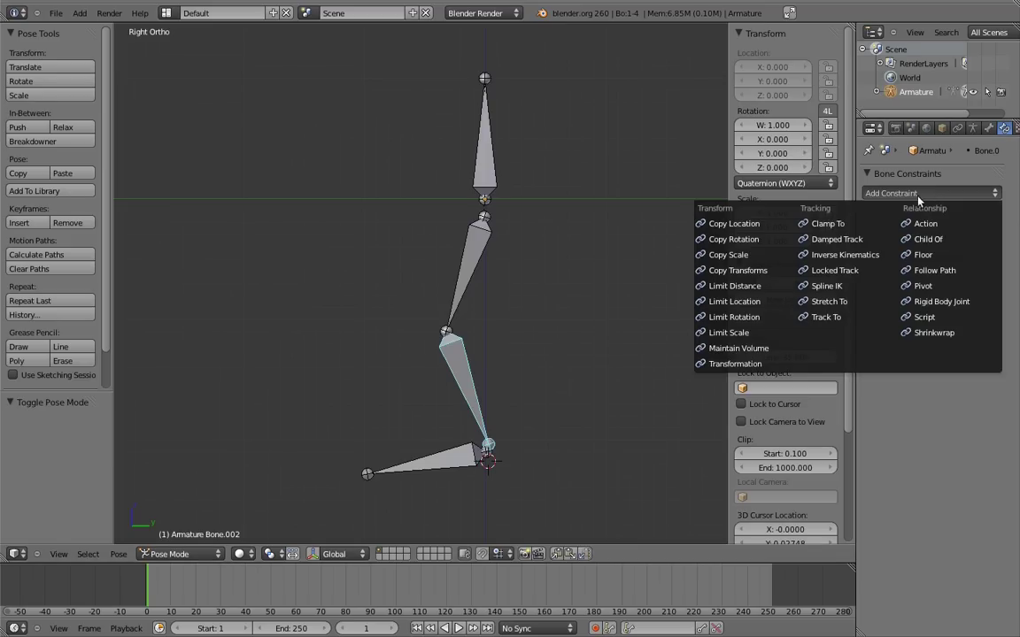
{"action": "left_click", "coordinate": [859, 257]}
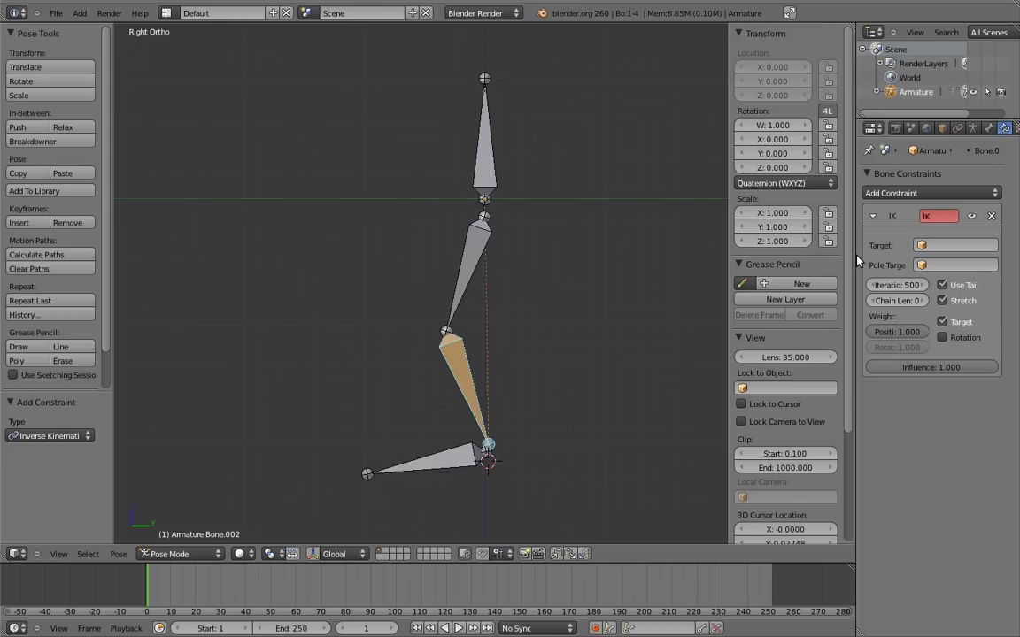
Step: Set the IK constraint's target to the Armature object and list its bones
{"action": "left_click", "coordinate": [953, 244]}
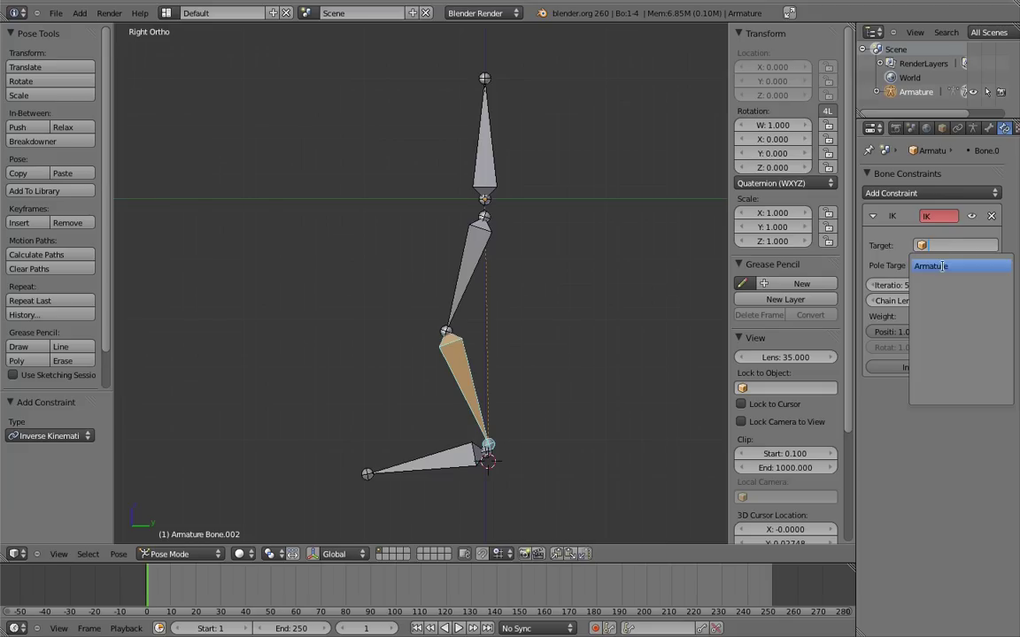
{"action": "left_click", "coordinate": [940, 265]}
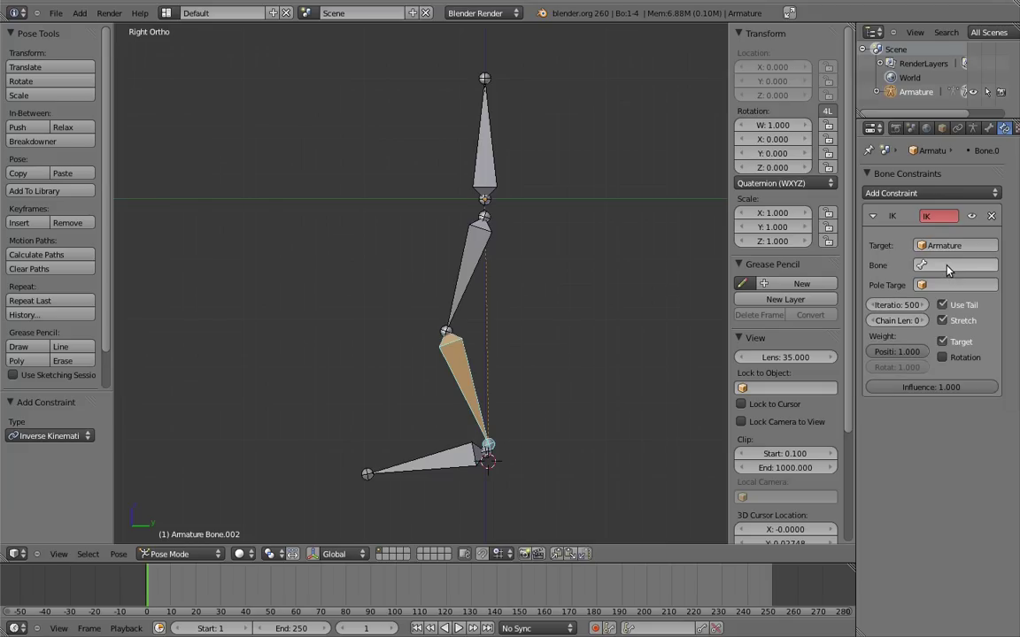
{"action": "left_click", "coordinate": [947, 266]}
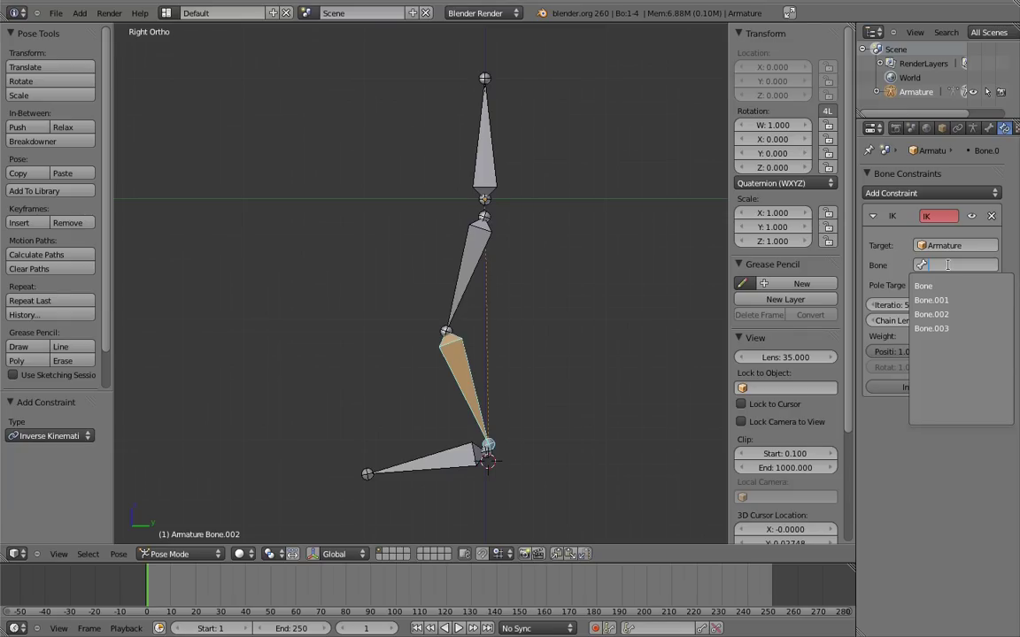
Step: Move the Item panel to the sidebar top and rename the top bone 'body'
{"action": "left_click", "coordinate": [493, 177]}
{"action": "right_click", "coordinate": [493, 177]}
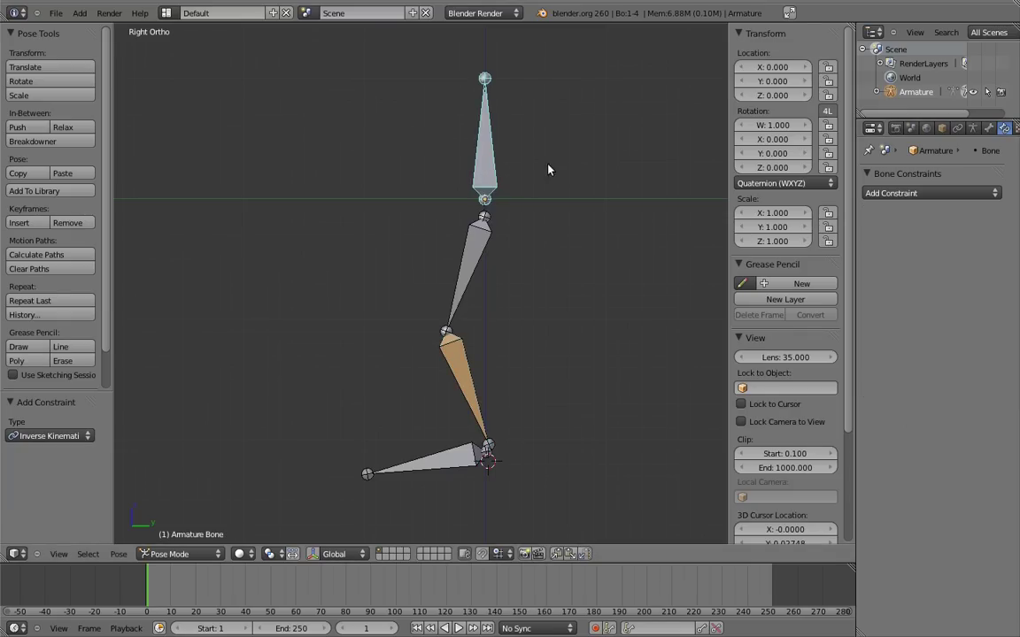
{"action": "left_click", "coordinate": [740, 337]}
{"action": "left_click", "coordinate": [740, 265]}
{"action": "left_click_drag", "start_coordinate": [830, 298], "coordinate": [830, 54]}
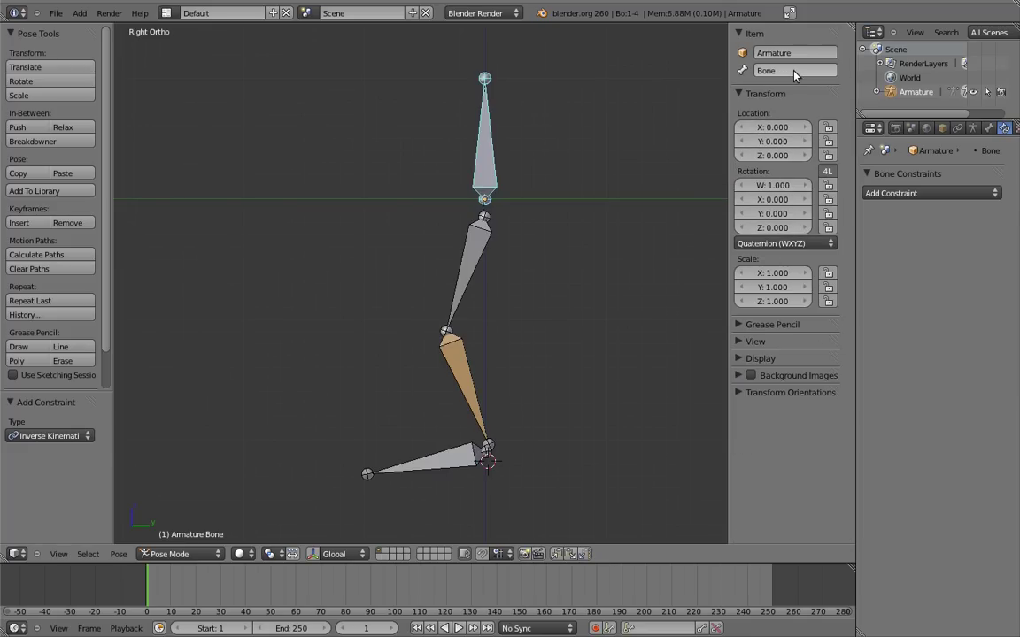
{"action": "left_click", "coordinate": [794, 73]}
{"action": "type", "text": "body"}
{"action": "key", "text": "Return"}
Step: Rename the second and third bones 'thigh' and 'shin'
{"action": "right_click", "coordinate": [478, 228]}
{"action": "left_click", "coordinate": [778, 69]}
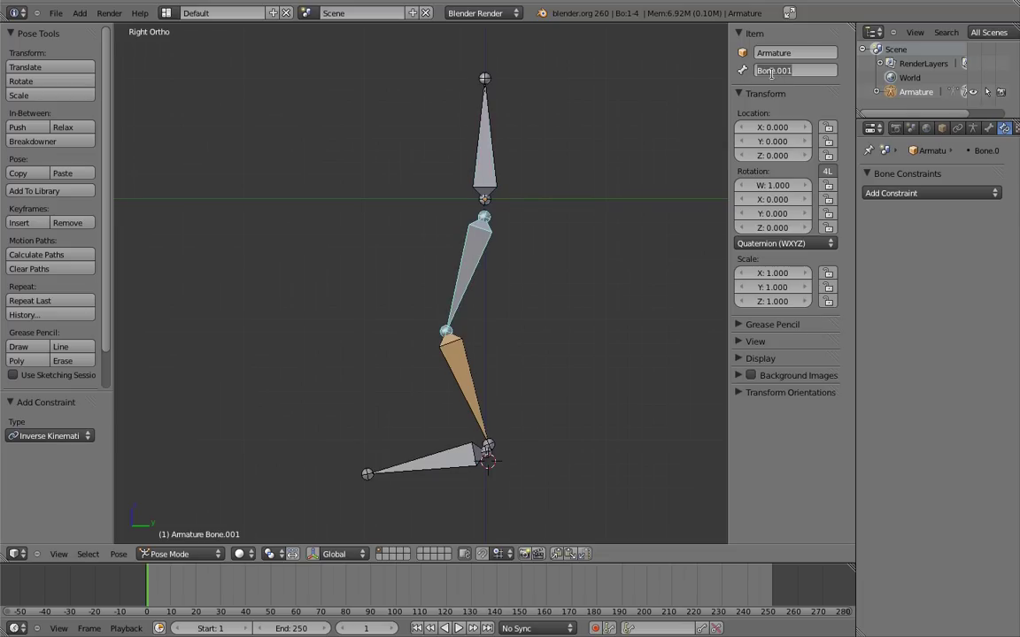
{"action": "type", "text": "thigh"}
{"action": "key", "text": "Return"}
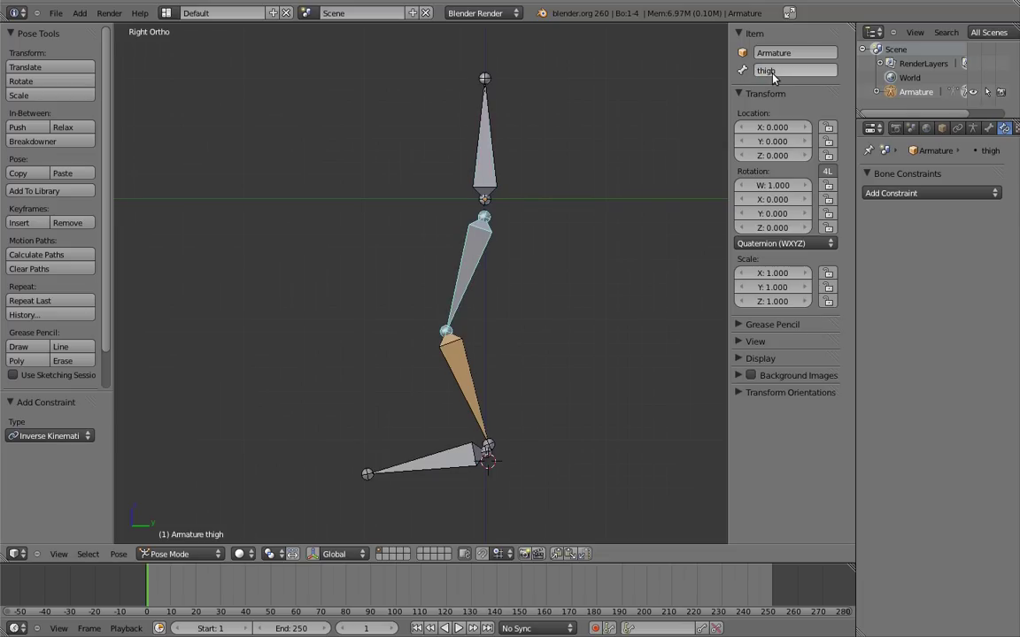
{"action": "right_click", "coordinate": [452, 363]}
{"action": "left_click", "coordinate": [787, 71]}
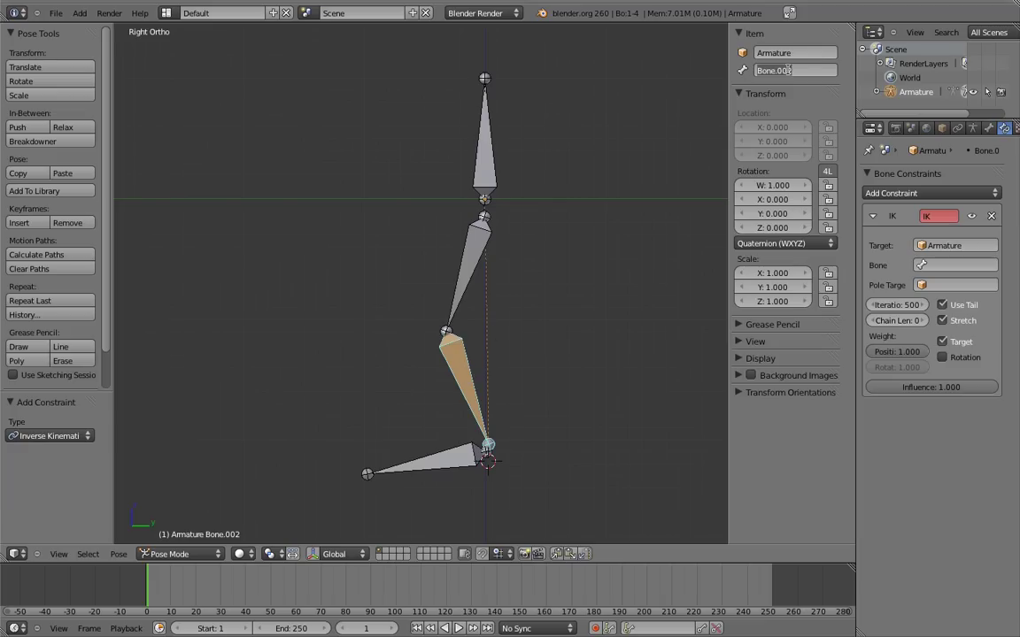
{"action": "type", "text": "shin"}
{"action": "key", "text": "Return"}
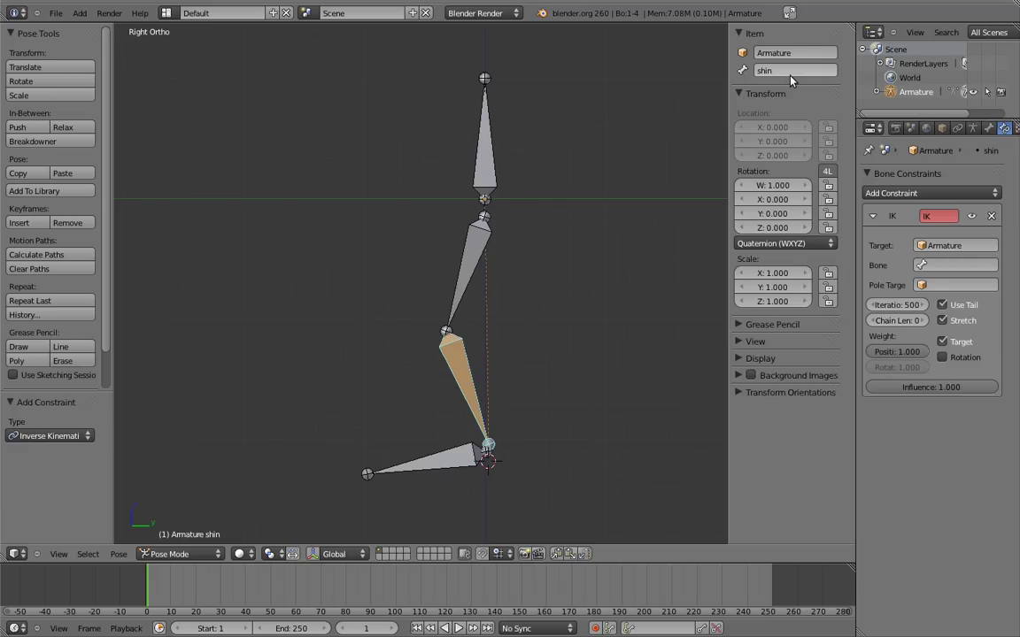
Step: Rename the bottom bone 'foot'
{"action": "right_click", "coordinate": [421, 467]}
{"action": "left_click", "coordinate": [768, 71]}
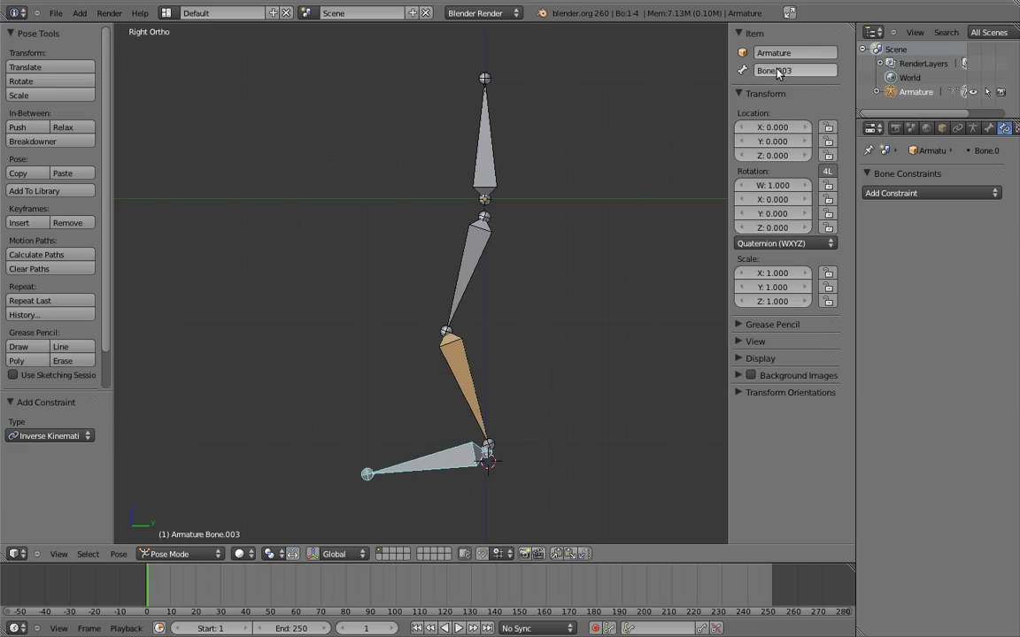
{"action": "type", "text": "foot"}
{"action": "key", "text": "Return"}
Step: Select the shin and choose 'foot' as its IK constraint's target bone
{"action": "right_click", "coordinate": [469, 379]}
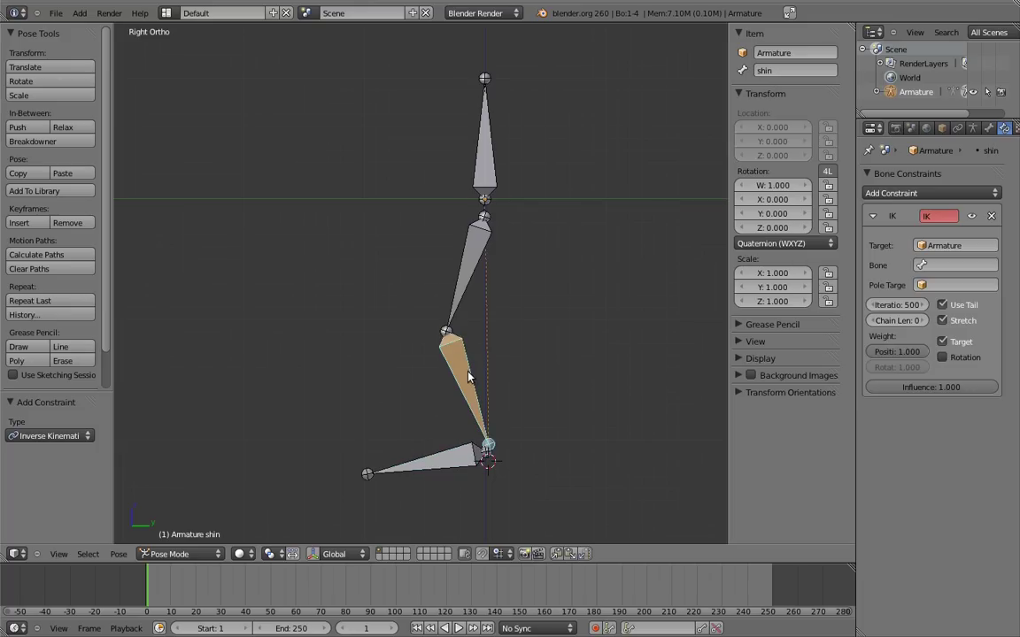
{"action": "left_click", "coordinate": [952, 265]}
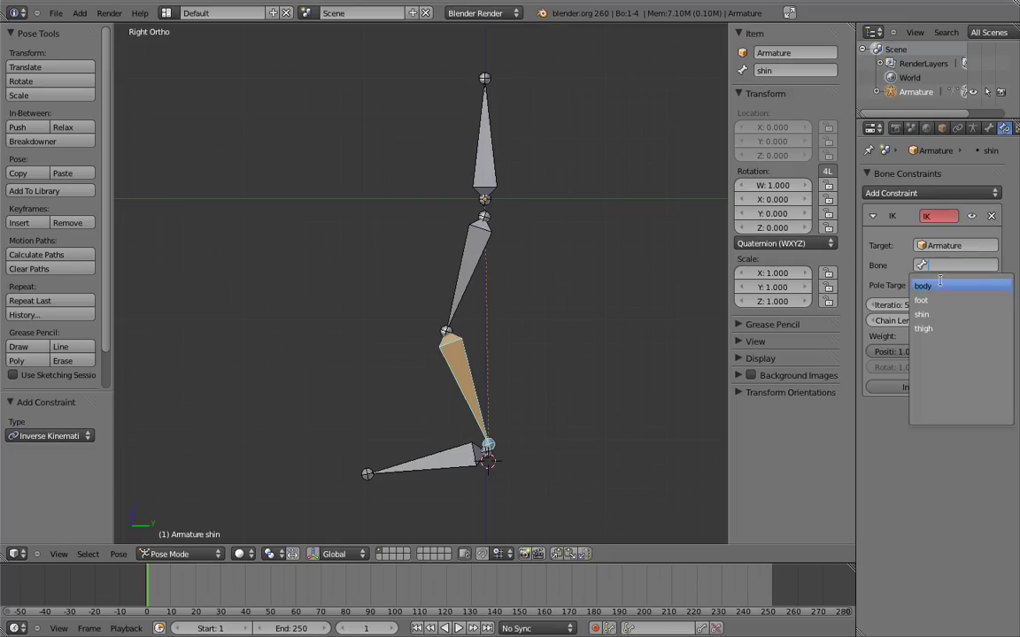
{"action": "left_click", "coordinate": [935, 299]}
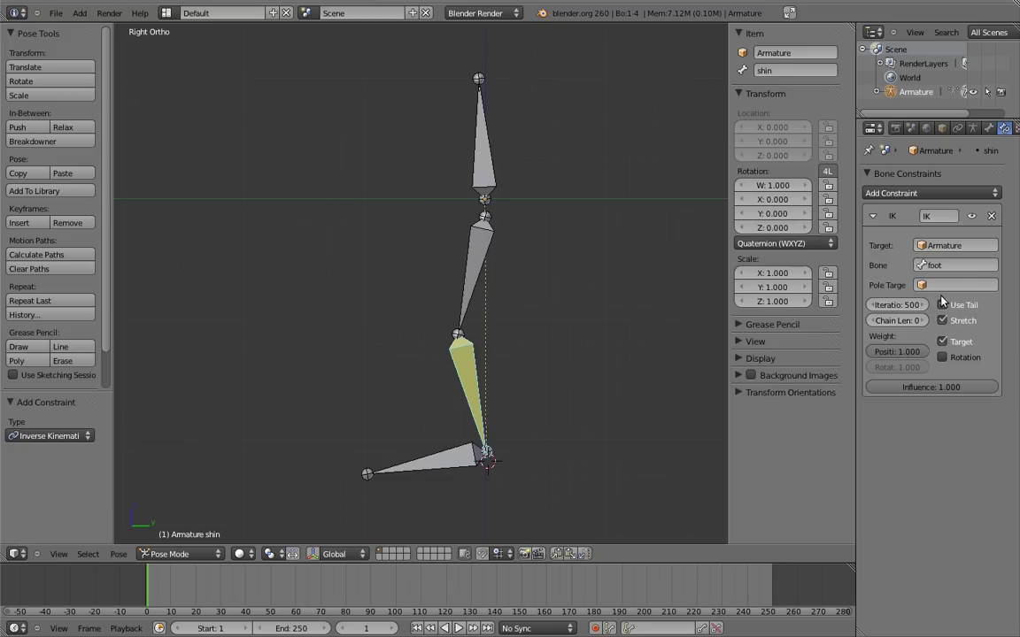
Step: Delete the shin's IK constraint, then select the foot and the shin, shin active
{"action": "left_click", "coordinate": [990, 216]}
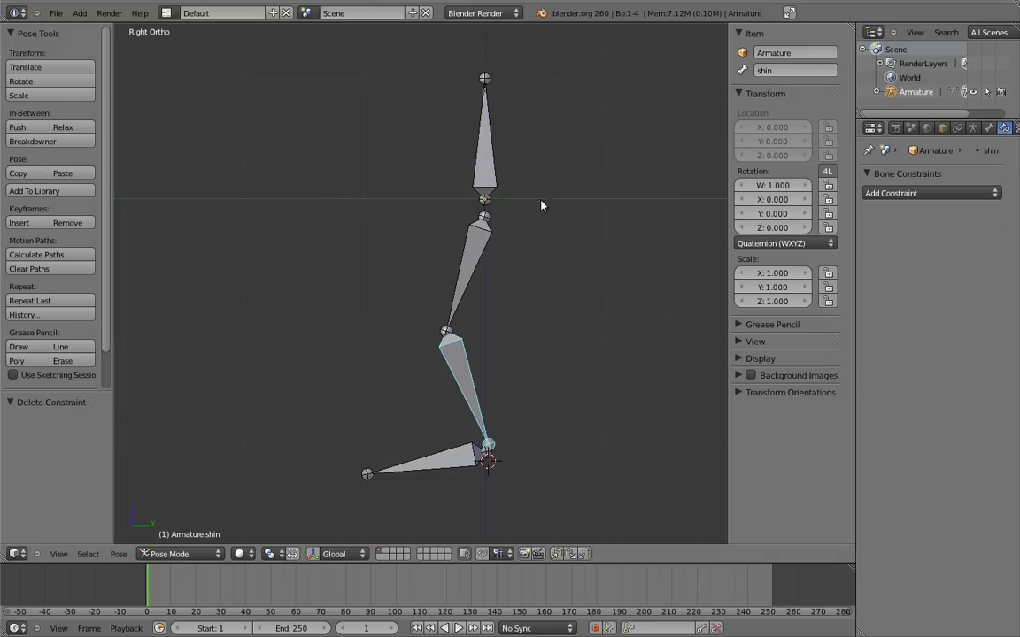
{"action": "right_click", "coordinate": [453, 458]}
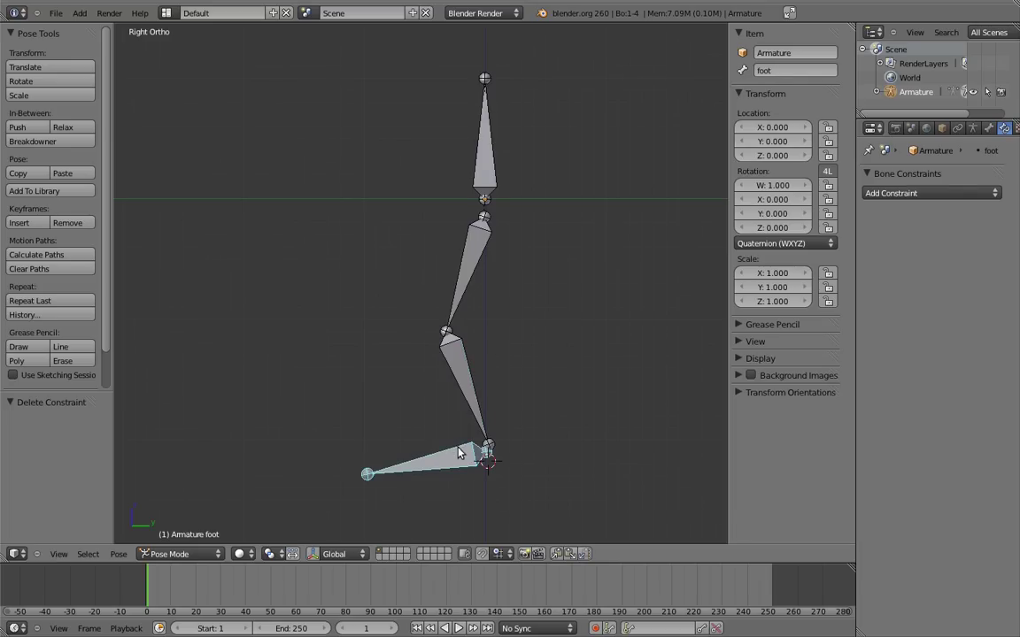
{"action": "right_click", "coordinate": [473, 388]}
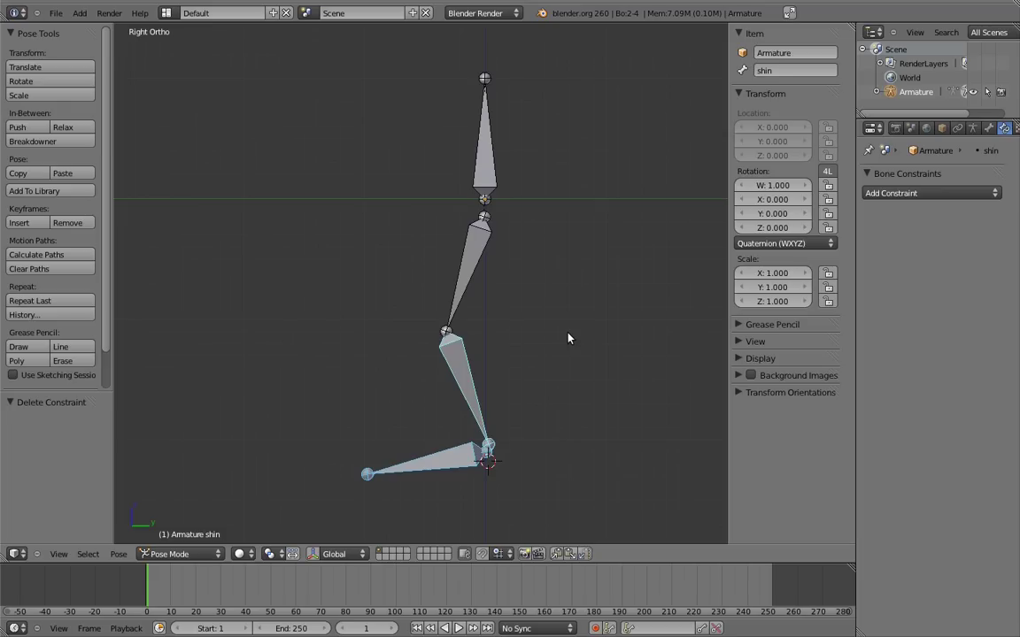
Step: Add an Inverse Kinematics constraint to the shin with Shift+Ctrl+C, auto-targeting the foot
{"action": "key", "text": "ctrl+shift+c"}
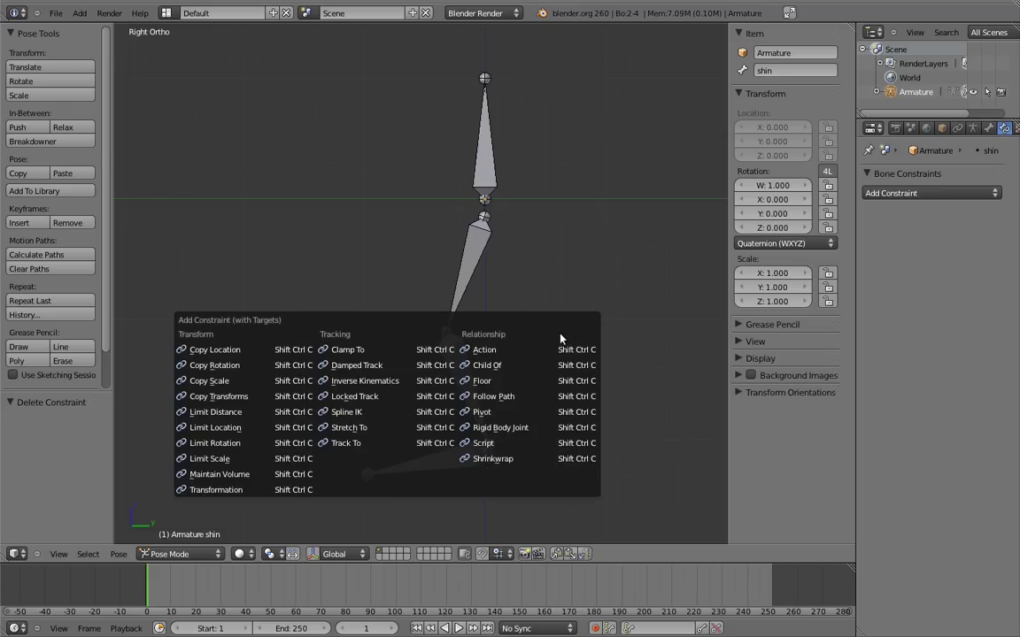
{"action": "left_click", "coordinate": [364, 380]}
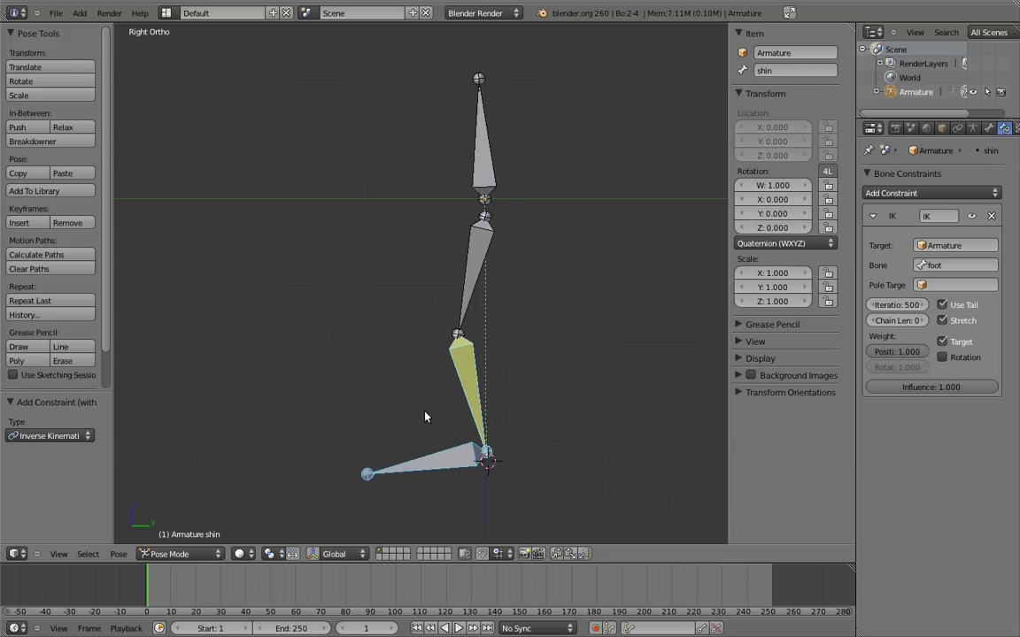
{"action": "right_click", "coordinate": [436, 461]}
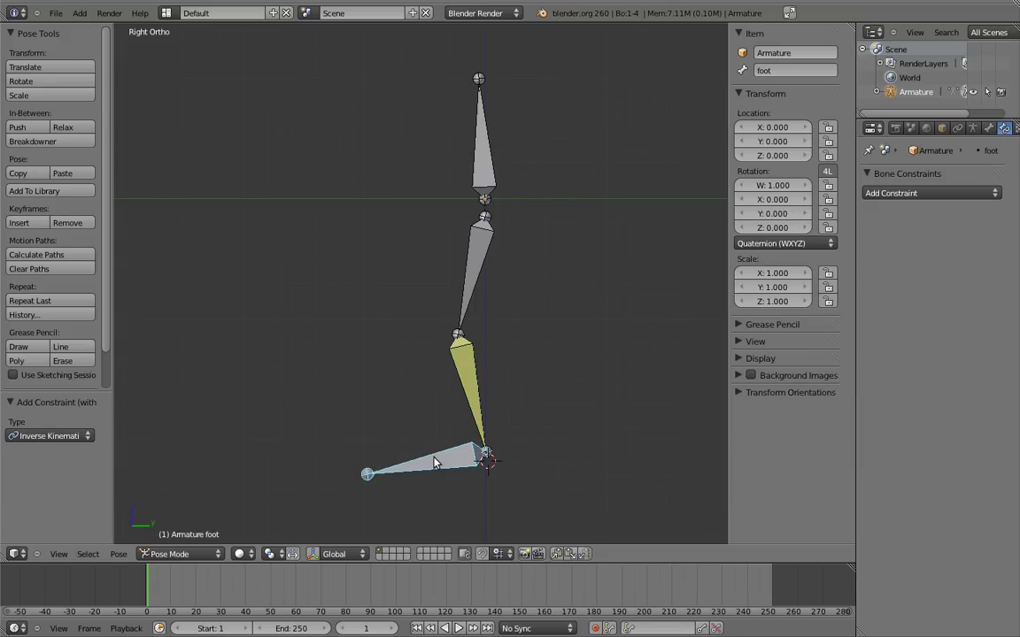
{"action": "key", "text": "g"}
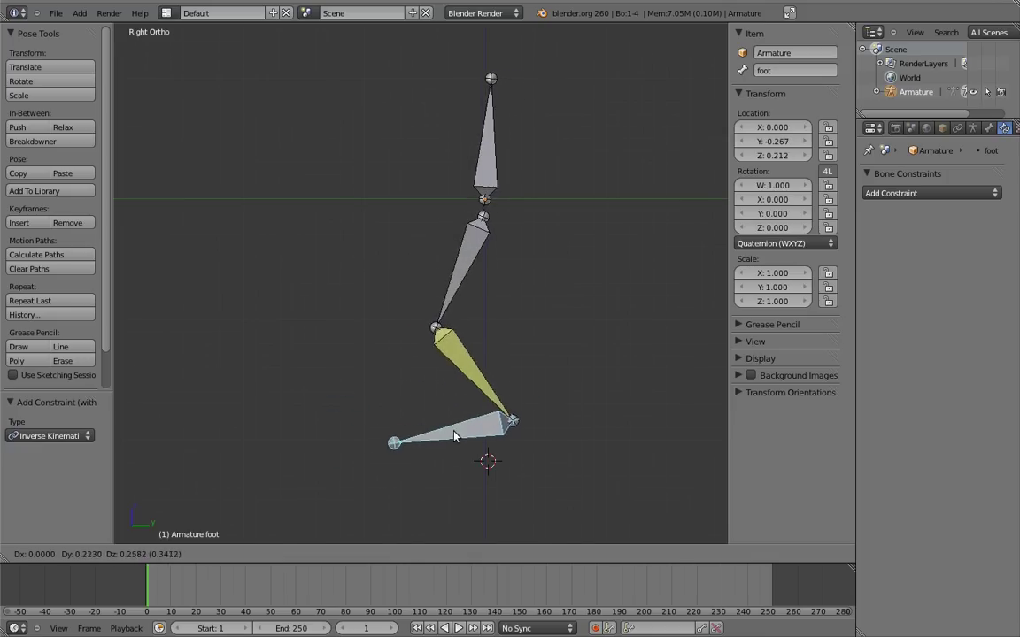
{"action": "left_click", "coordinate": [455, 435]}
{"action": "key", "text": "g"}
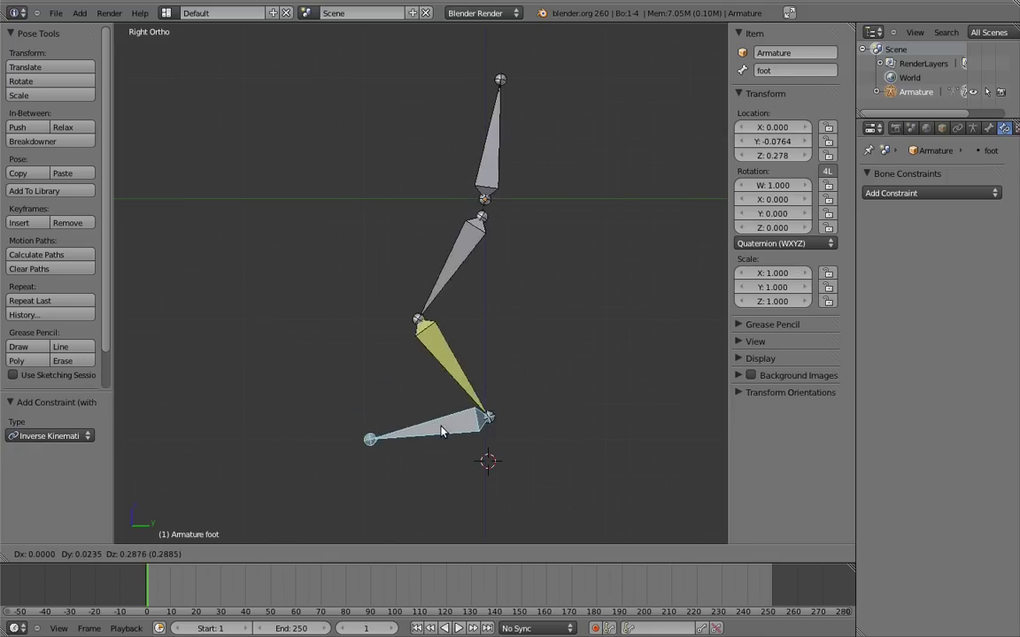
{"action": "right_click", "coordinate": [449, 436]}
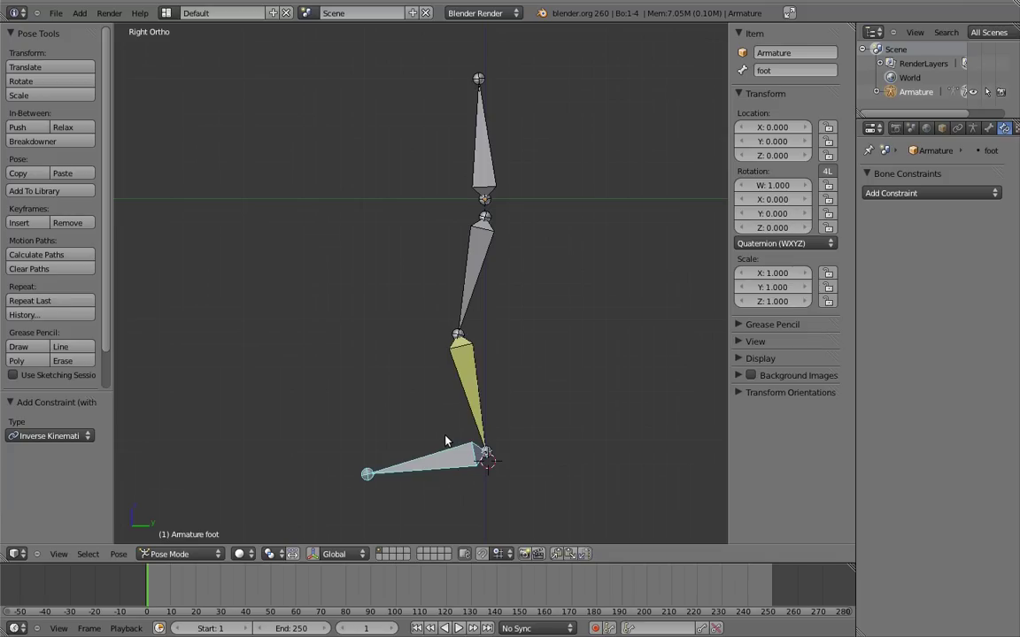
Step: Set the shin's IK Chain Length to 2 and test it by moving the foot
{"action": "right_click", "coordinate": [476, 389]}
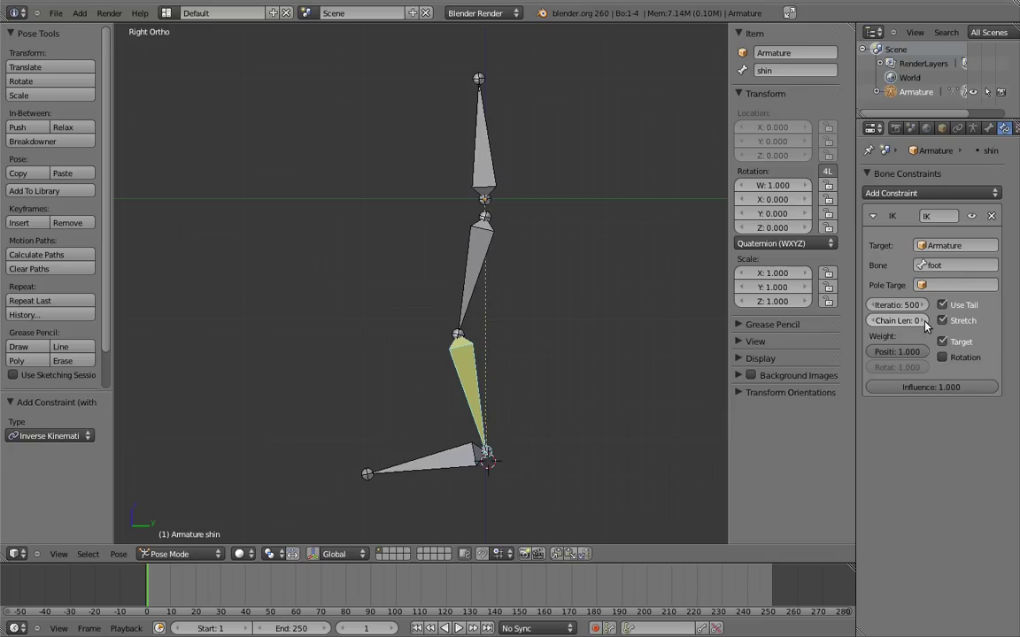
{"action": "left_click", "coordinate": [925, 322]}
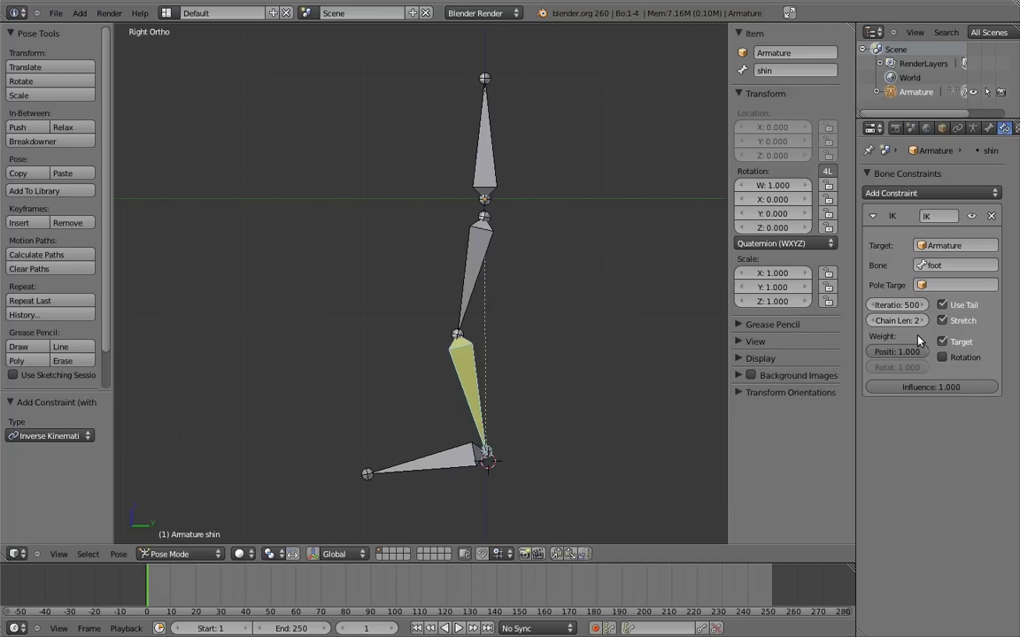
{"action": "right_click", "coordinate": [423, 458]}
{"action": "key", "text": "g"}
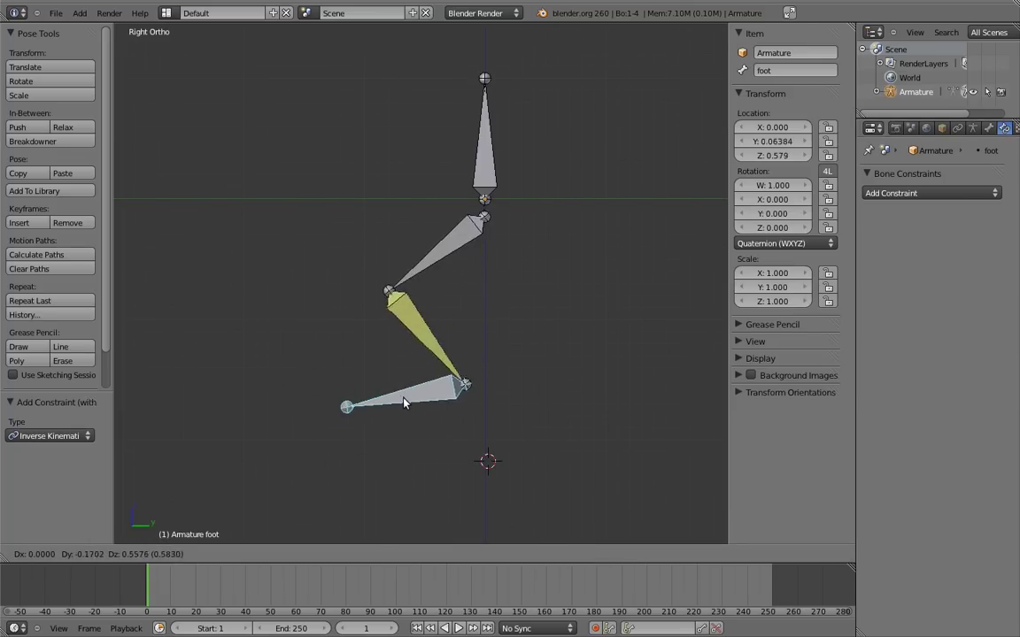
{"action": "key", "text": "Escape"}
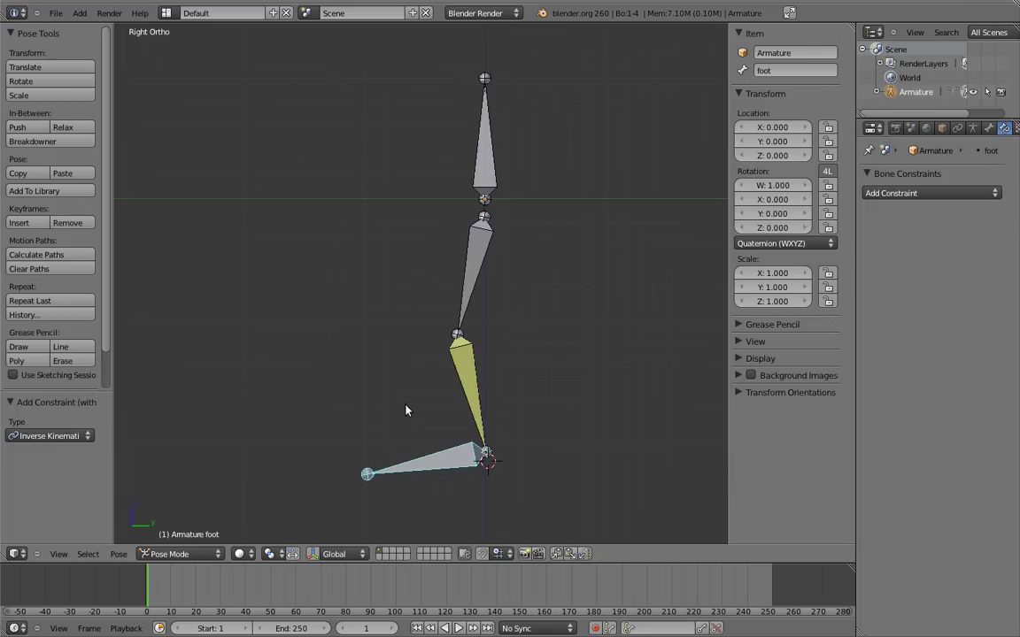
Step: Test-move the body bone to check the leg bends, then cancel
{"action": "right_click", "coordinate": [485, 190]}
{"action": "key", "text": "g"}
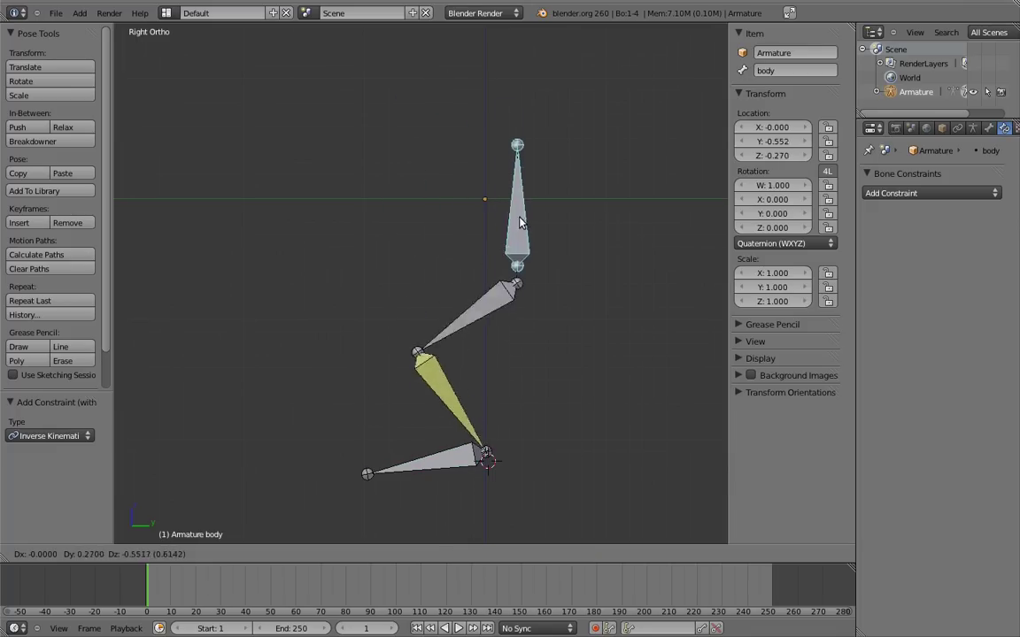
{"action": "key", "text": "Escape"}
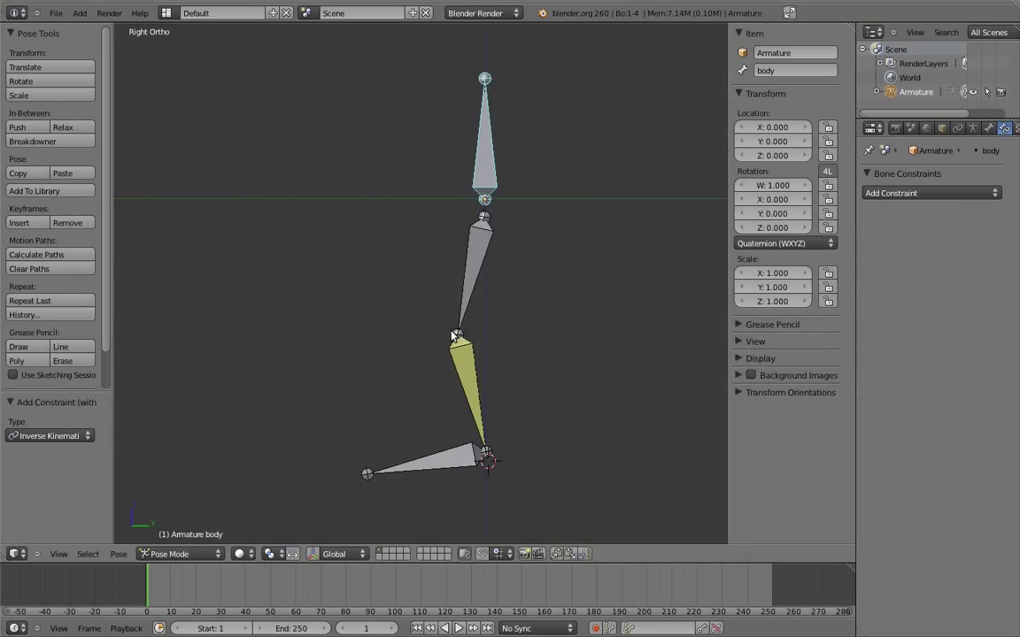
Step: Test-move the foot, cancel so the leg straightens, then select the shin
{"action": "right_click", "coordinate": [434, 448]}
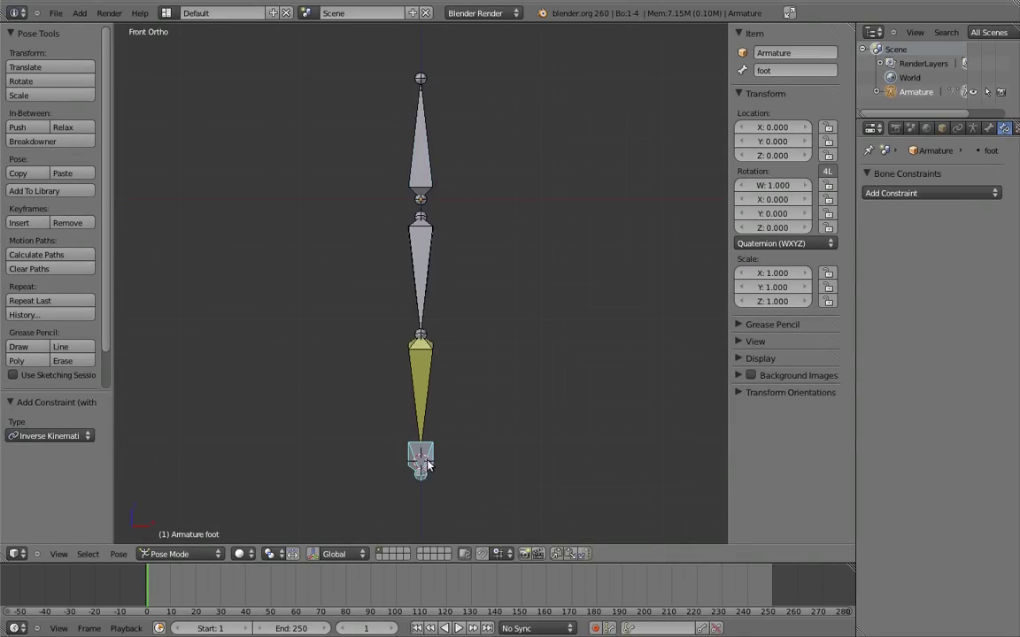
{"action": "key", "text": "g"}
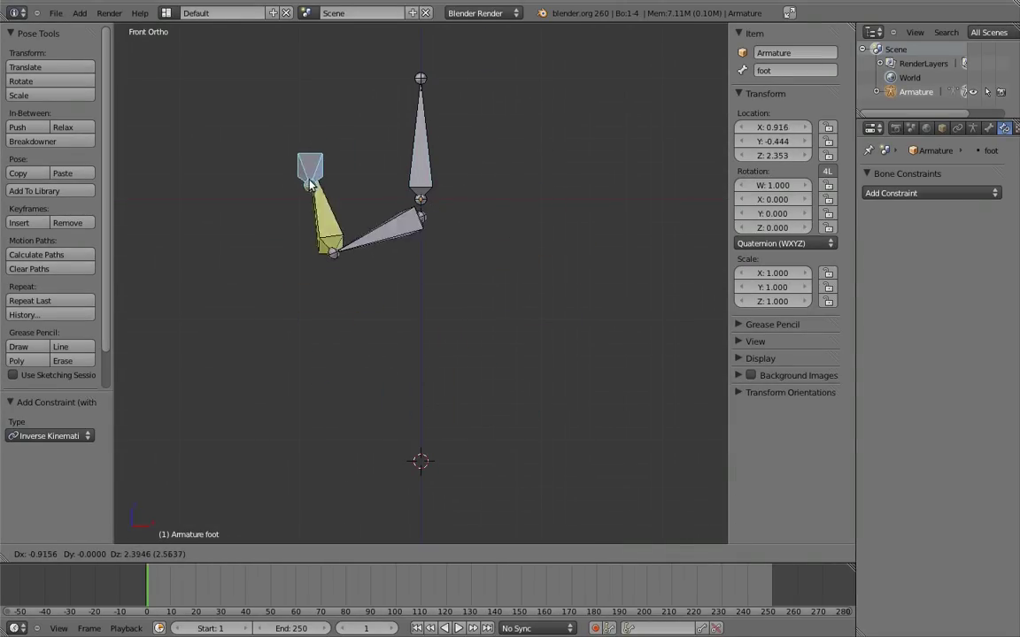
{"action": "key", "text": "Escape"}
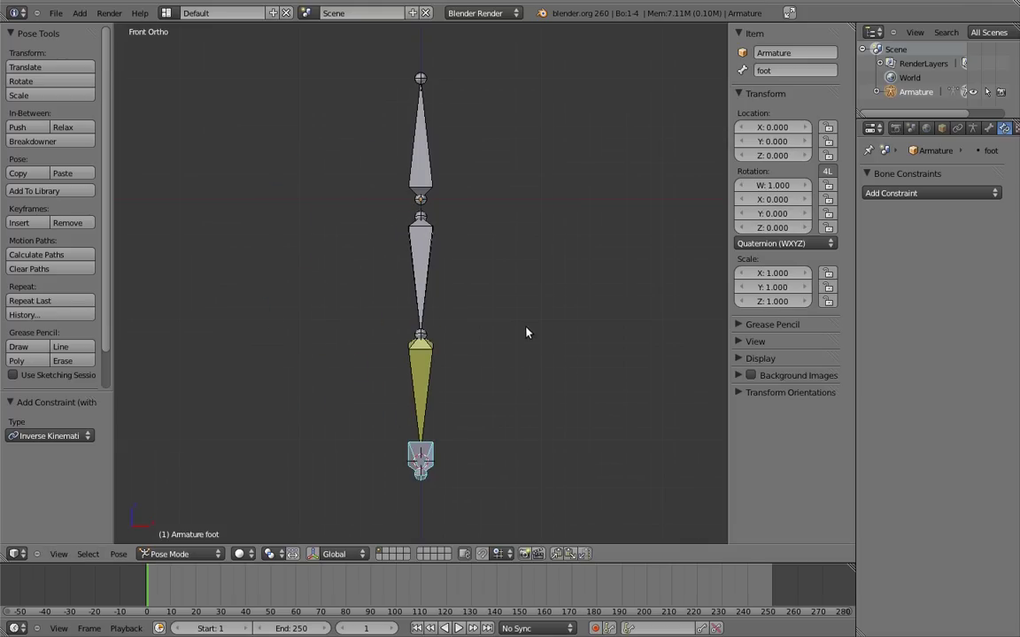
{"action": "right_click", "coordinate": [419, 385]}
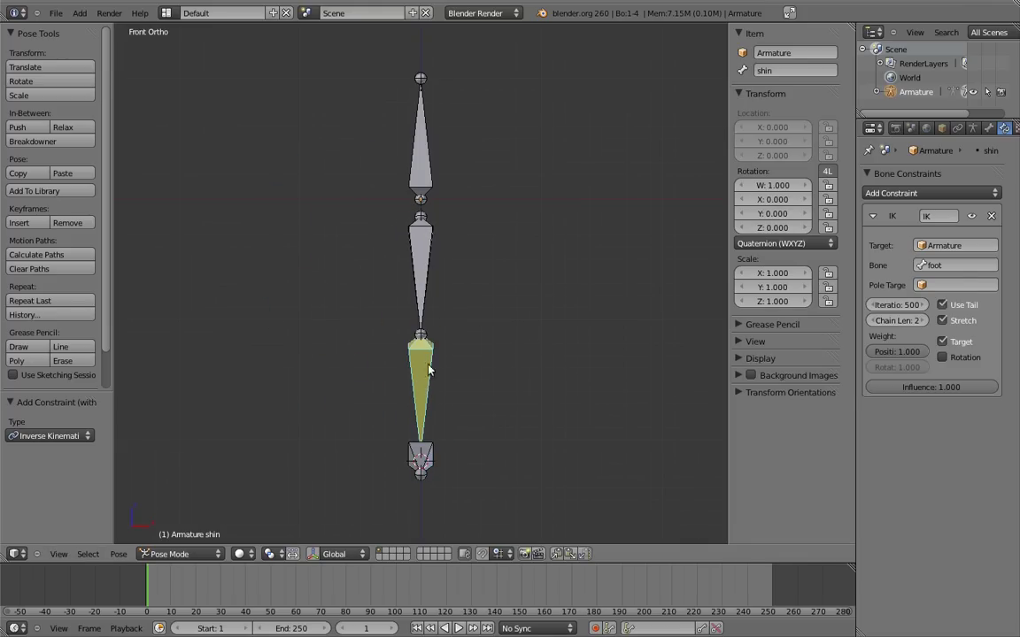
Step: Show the shin's Bone tab with its Inverse Kinematics panel expanded to stiffness and limits
{"action": "left_click", "coordinate": [989, 129]}
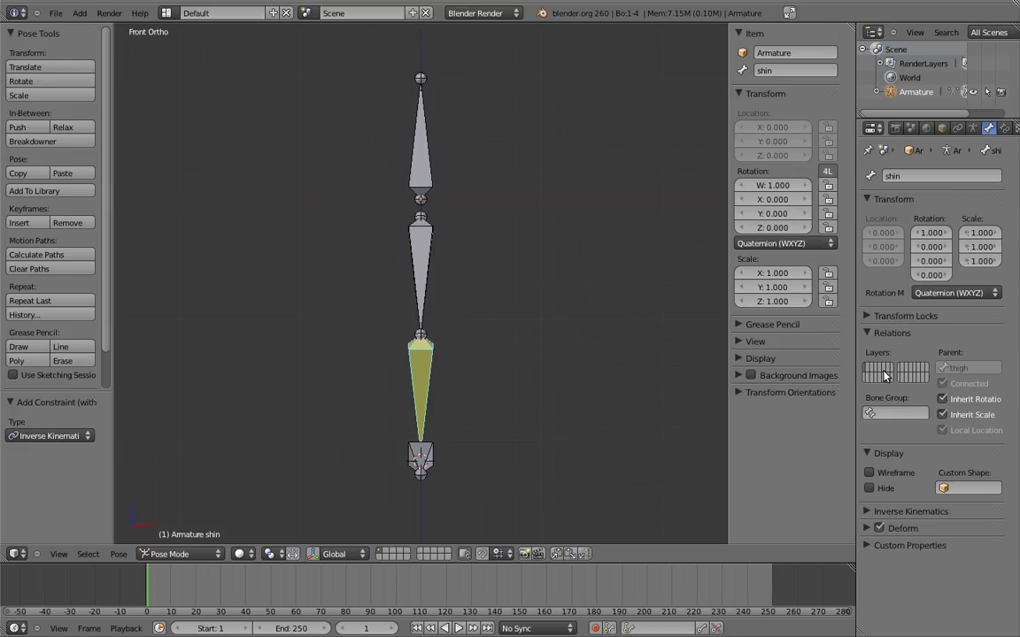
{"action": "left_click", "coordinate": [895, 512]}
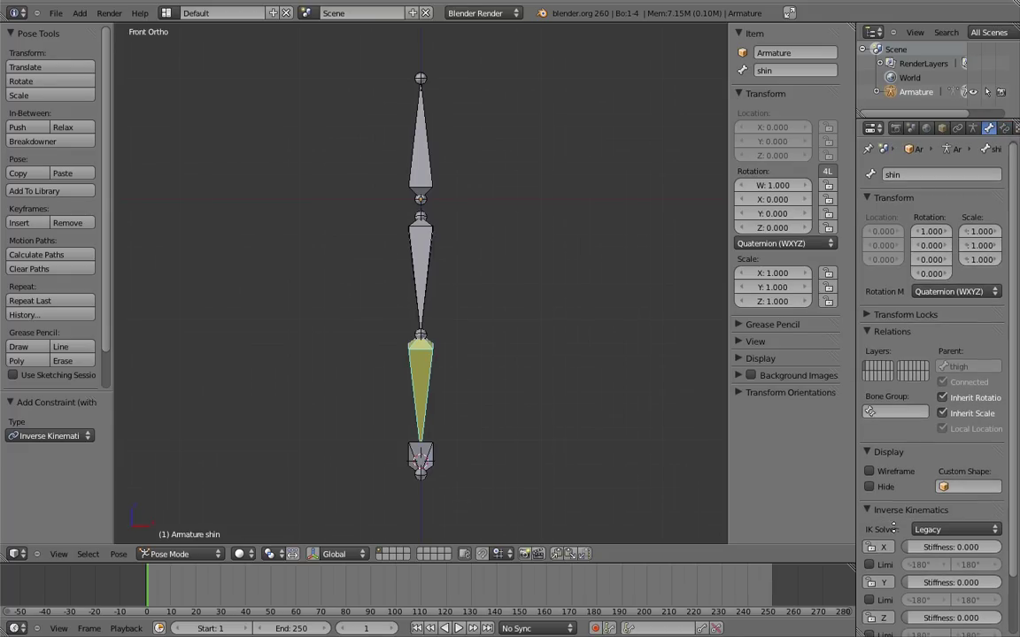
{"action": "scroll", "coordinate": [893, 526], "scroll_direction": "down", "scroll_amount": 3}
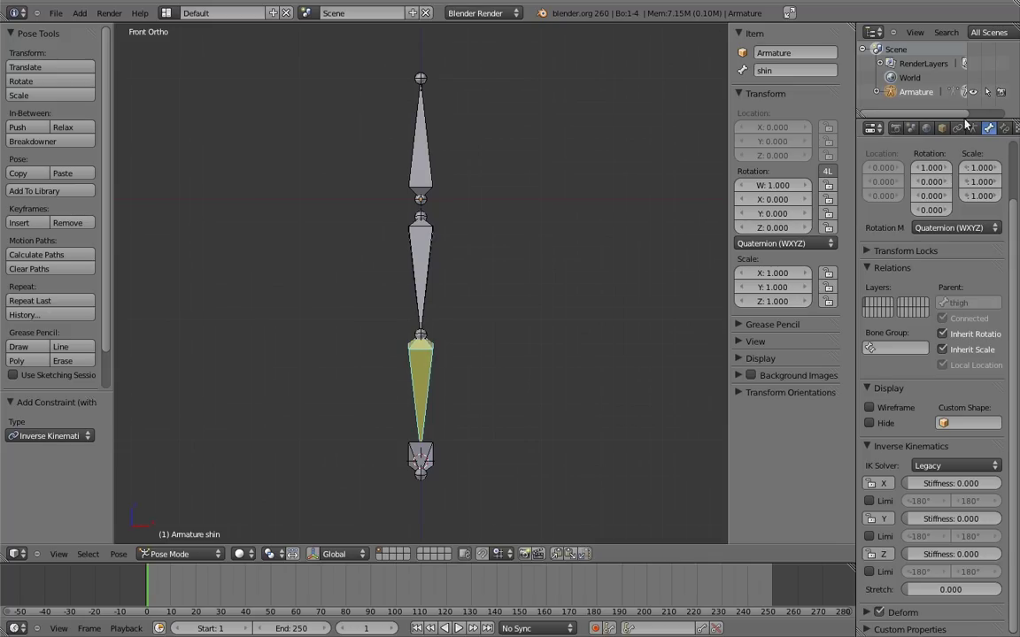
Step: Enable Axes display on the armature and zoom in on the shin's knee joint
{"action": "left_click", "coordinate": [972, 128]}
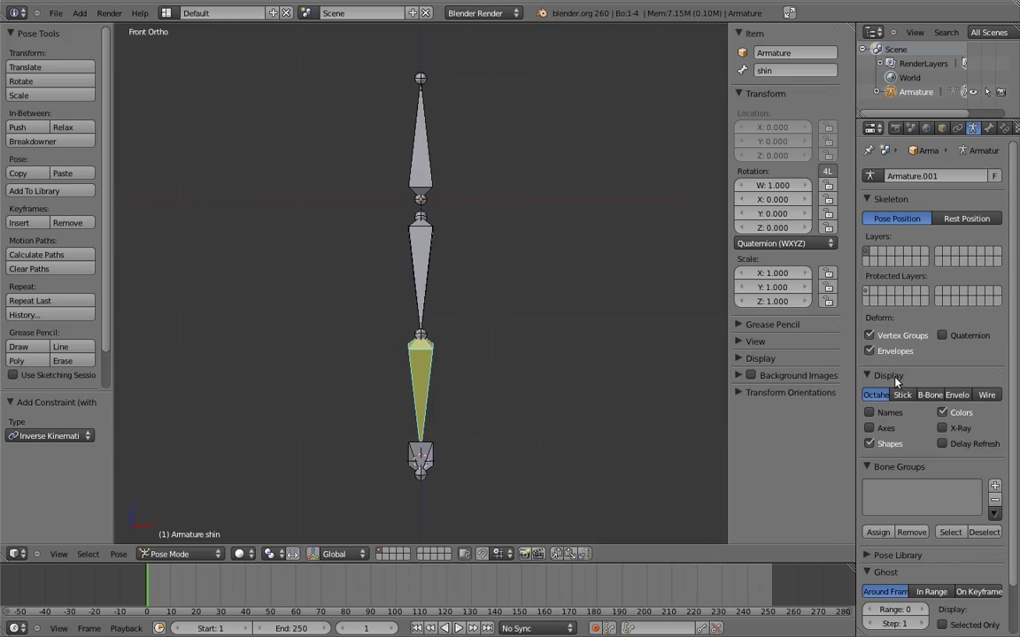
{"action": "left_click", "coordinate": [881, 432]}
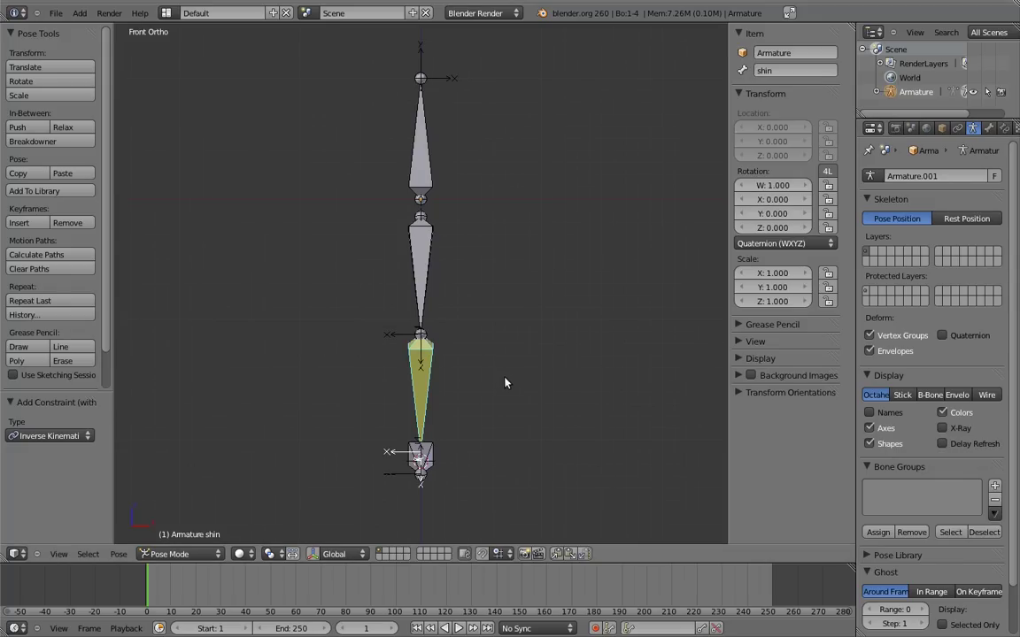
{"action": "mouse_move", "coordinate": [504, 383]}
{"action": "middle_mouse_down", "text": "shift"}
{"action": "mouse_move", "coordinate": [532, 348]}
{"action": "mouse_move", "coordinate": [560, 243]}
{"action": "middle_mouse_up", "text": "shift"}
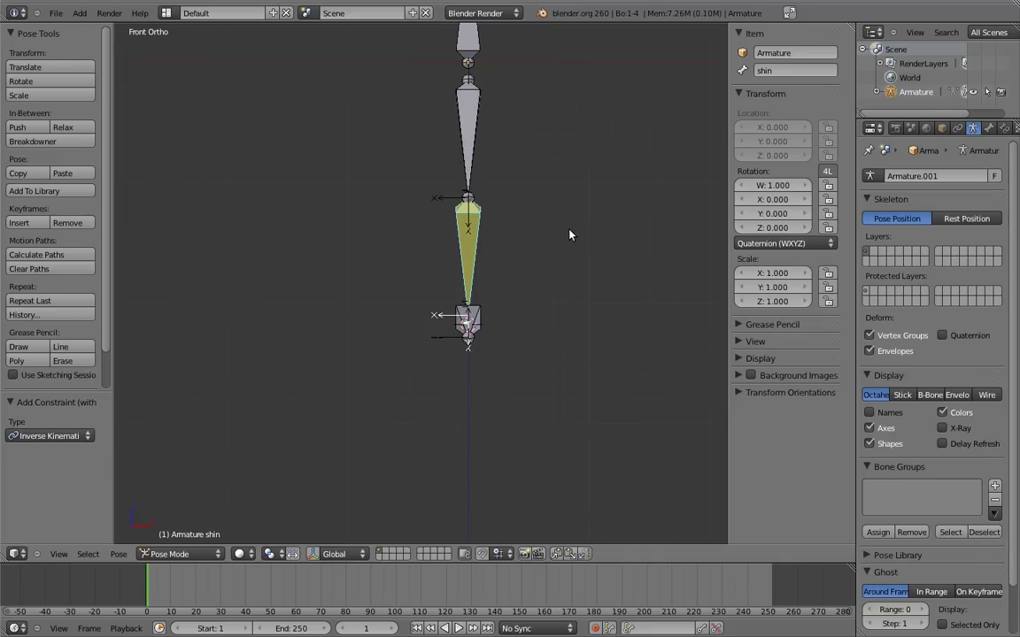
{"action": "scroll", "coordinate": [567, 265], "scroll_direction": "up", "scroll_amount": 4}
{"action": "mouse_move", "coordinate": [553, 330]}
{"action": "middle_mouse_down"}
{"action": "mouse_move", "coordinate": [539, 342]}
{"action": "mouse_move", "coordinate": [474, 291]}
{"action": "middle_mouse_up"}
{"action": "scroll", "coordinate": [475, 291], "scroll_direction": "up", "scroll_amount": 3}
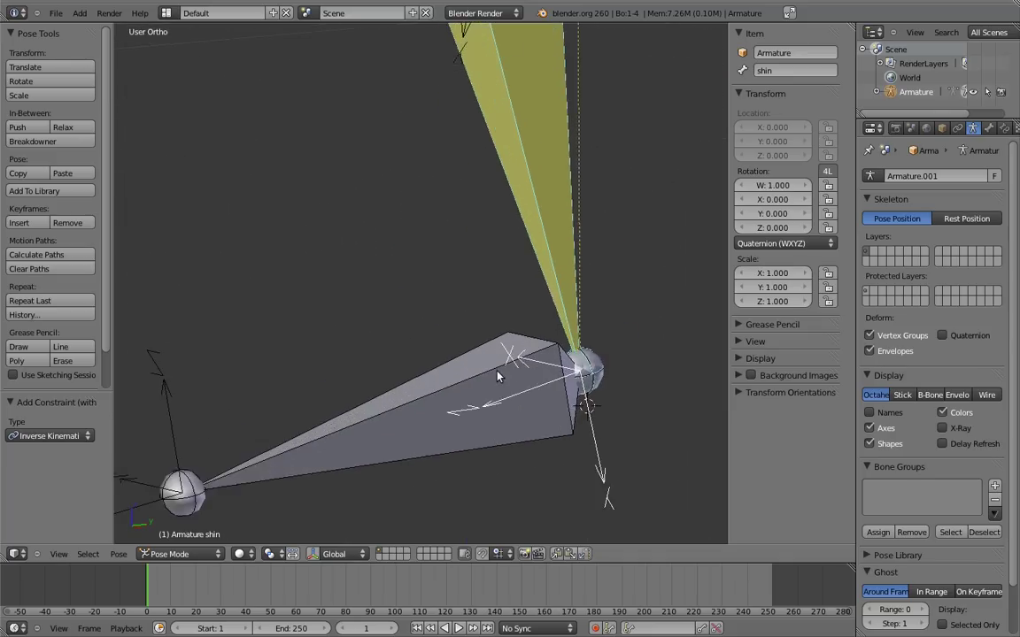
{"action": "mouse_move", "coordinate": [496, 377]}
{"action": "middle_mouse_down"}
{"action": "mouse_move", "coordinate": [524, 423]}
{"action": "mouse_move", "coordinate": [473, 414]}
{"action": "mouse_move", "coordinate": [471, 387]}
{"action": "middle_mouse_up"}
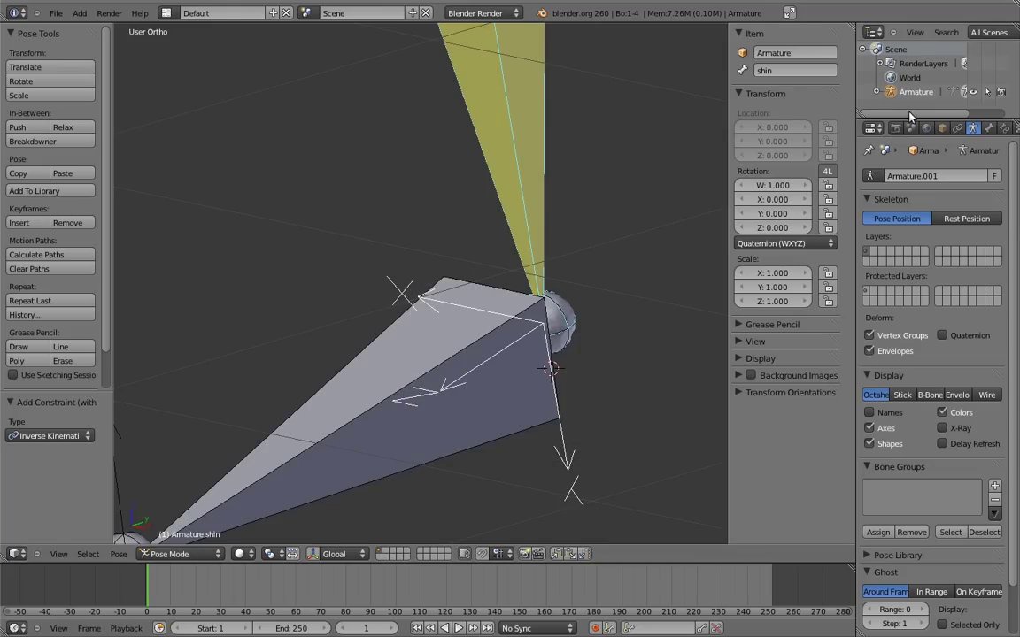
Step: Lock the shin's IK rotation on the Y and Z axes
{"action": "left_click", "coordinate": [989, 129]}
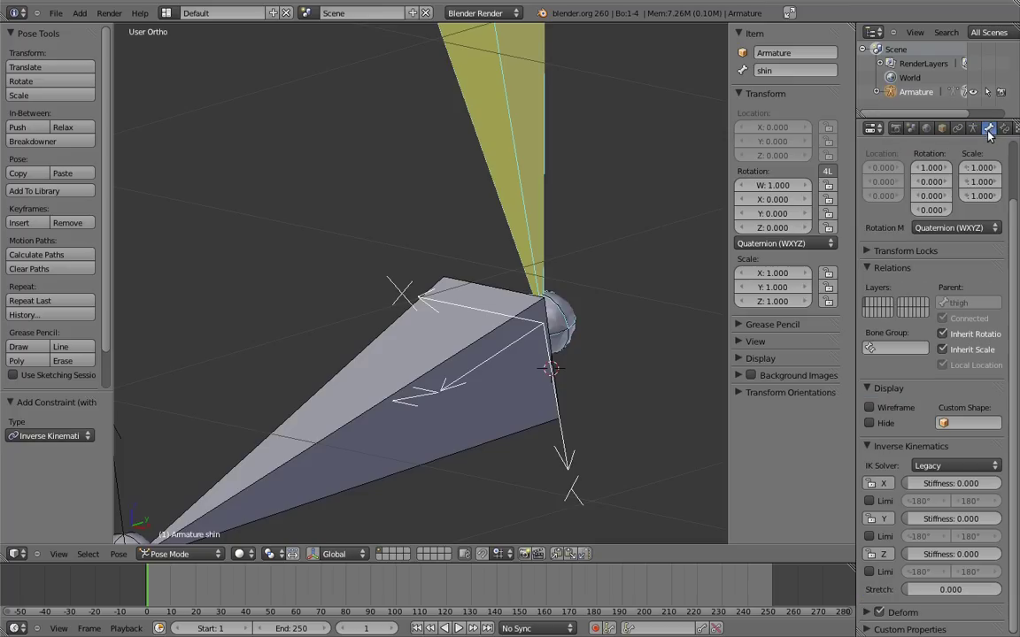
{"action": "left_click", "coordinate": [871, 519]}
{"action": "left_click", "coordinate": [871, 554]}
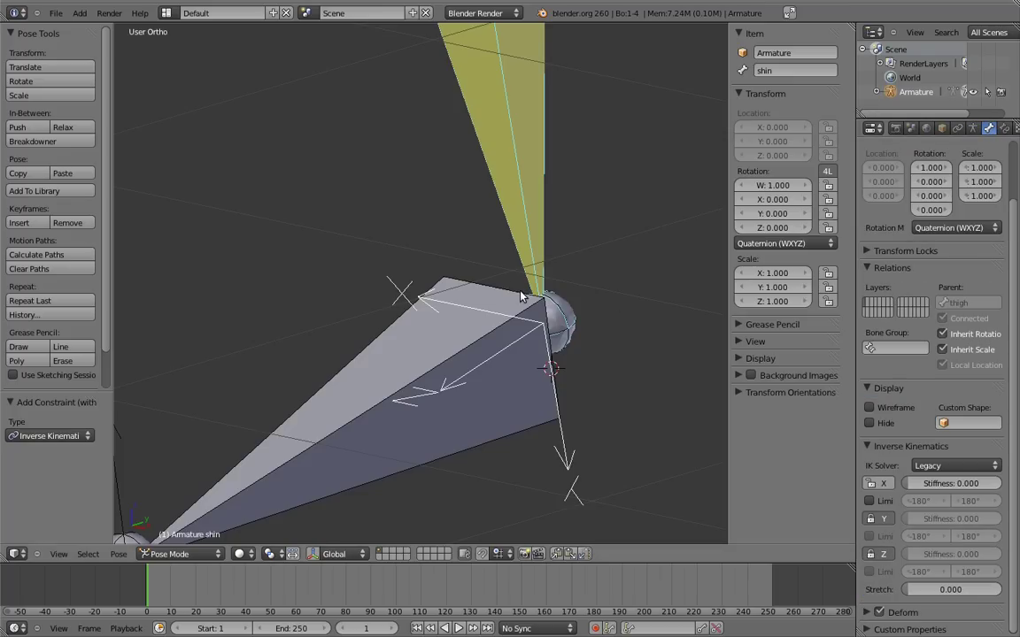
Step: Select the foot, switch to front view, and start moving it to test the IK
{"action": "right_click", "coordinate": [430, 363]}
{"action": "key", "text": "KP_1"}
{"action": "scroll", "coordinate": [512, 347], "scroll_direction": "down", "scroll_amount": 3}
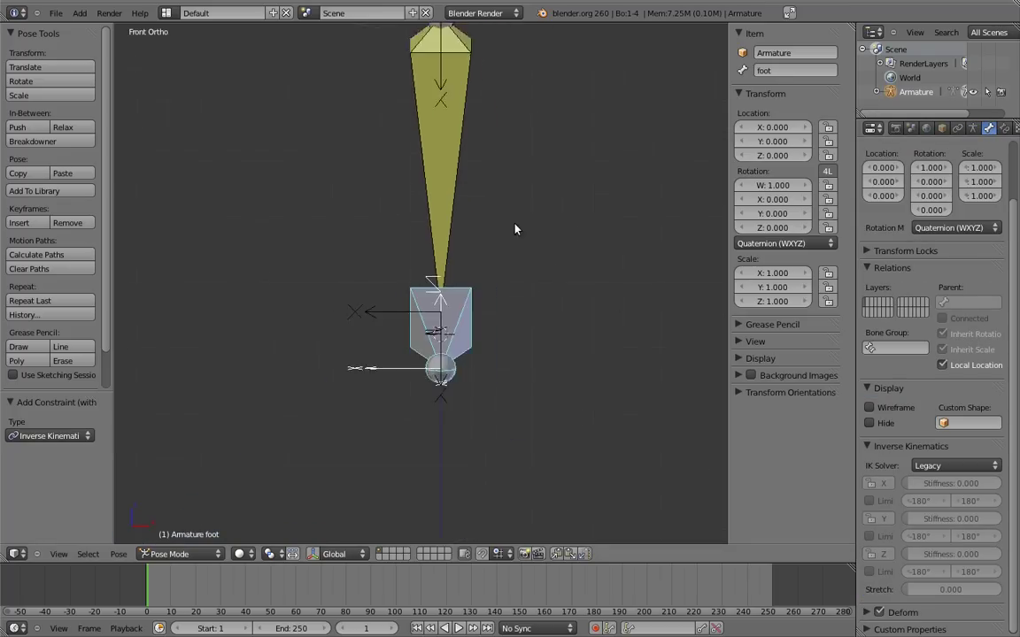
{"action": "scroll", "coordinate": [518, 227], "scroll_direction": "down", "scroll_amount": 2}
{"action": "middle_click_drag", "start_coordinate": [519, 227], "coordinate": [521, 307], "text": "shift"}
{"action": "key", "text": "g"}
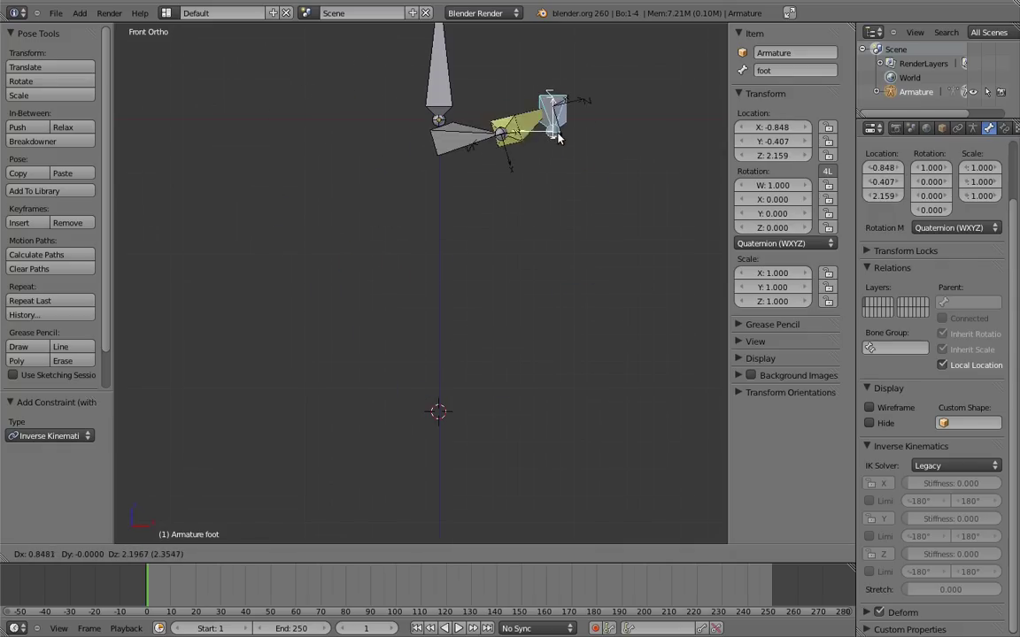
{"action": "key", "text": "Escape"}
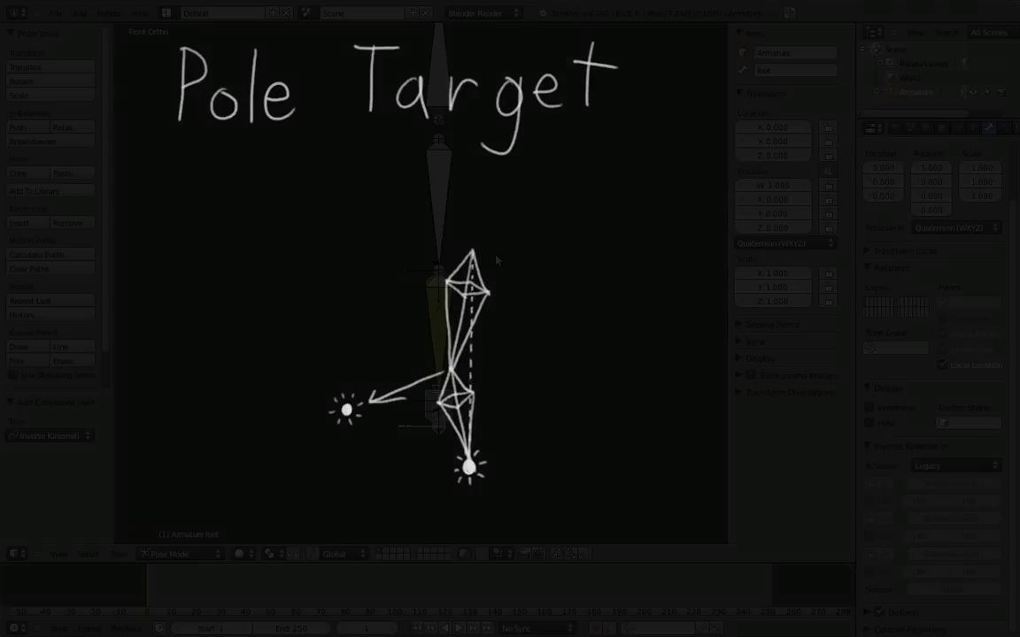
Step: In side view Edit Mode, add a new bone in front of the knee and shorten it vertically
{"action": "key", "text": "KP_3"}
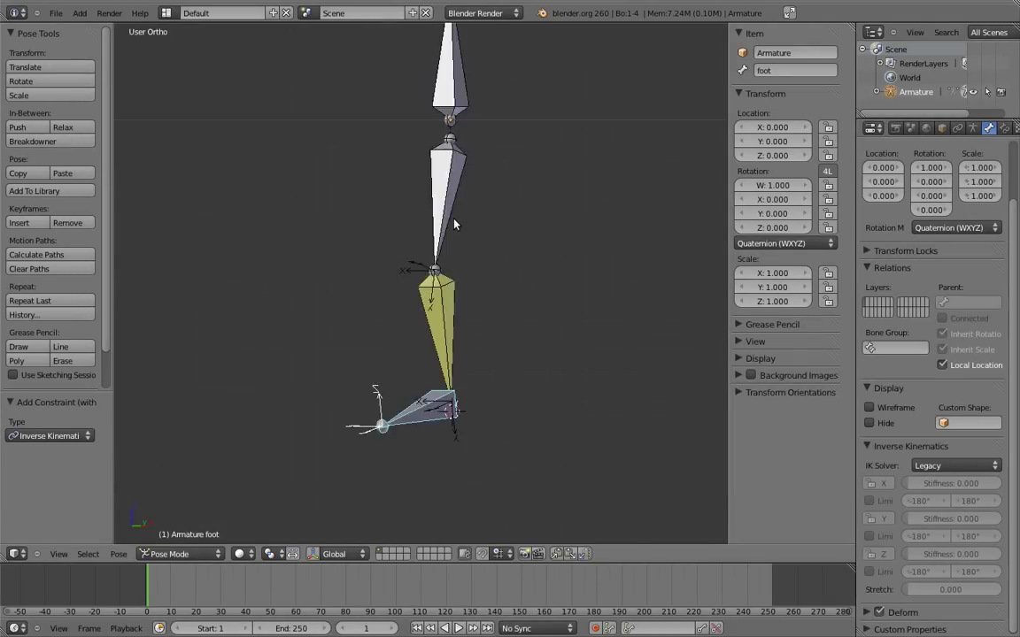
{"action": "key", "text": "Tab"}
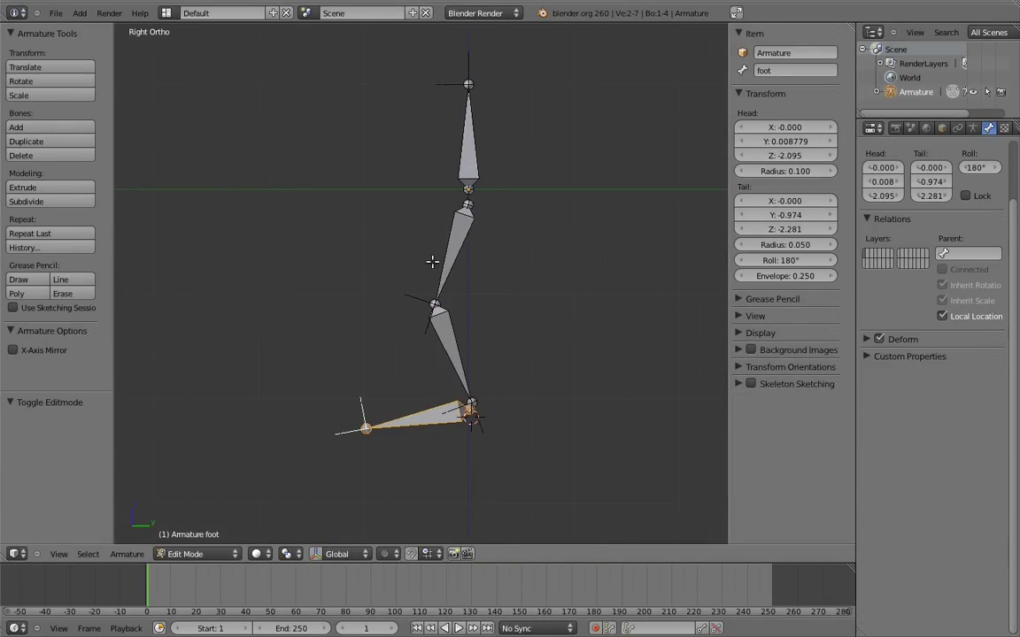
{"action": "left_click", "coordinate": [282, 303]}
{"action": "key", "text": "shift+a"}
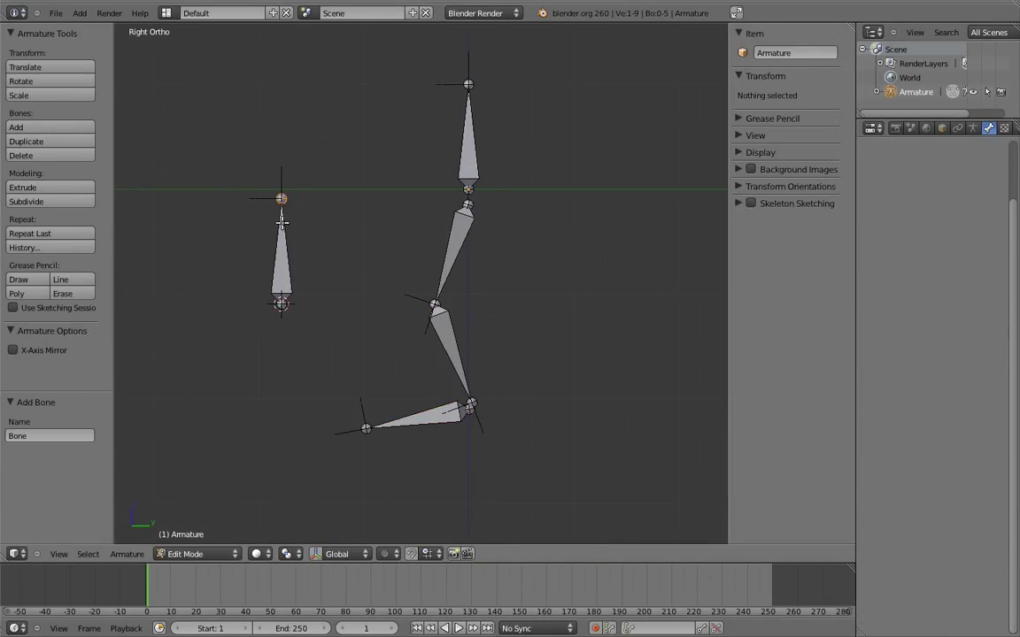
{"action": "right_click", "coordinate": [281, 199]}
{"action": "key", "text": "g"}
{"action": "key", "text": "z"}
{"action": "left_click", "coordinate": [292, 257]}
Step: Rename the new bone to pole_target
{"action": "right_click", "coordinate": [281, 281]}
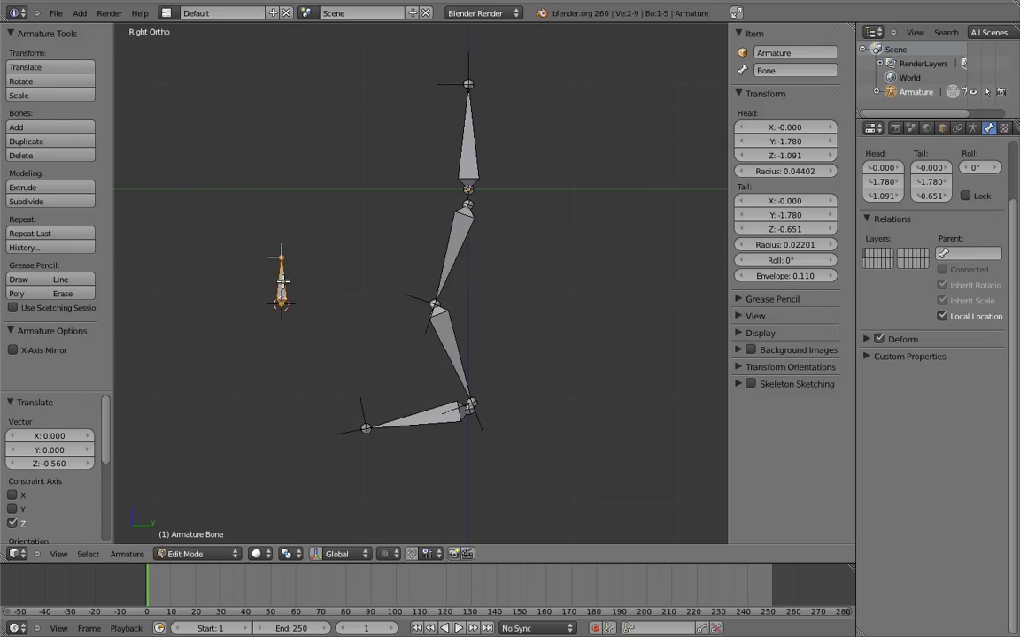
{"action": "left_click", "coordinate": [769, 71]}
{"action": "type", "text": "pol"}
{"action": "type", "text": "e target"}
{"action": "key", "text": "Return"}
Step: In Pose Mode, set the shin IK constraint's pole target object to Armature
{"action": "key", "text": "ctrl+Tab"}
{"action": "right_click", "coordinate": [433, 329]}
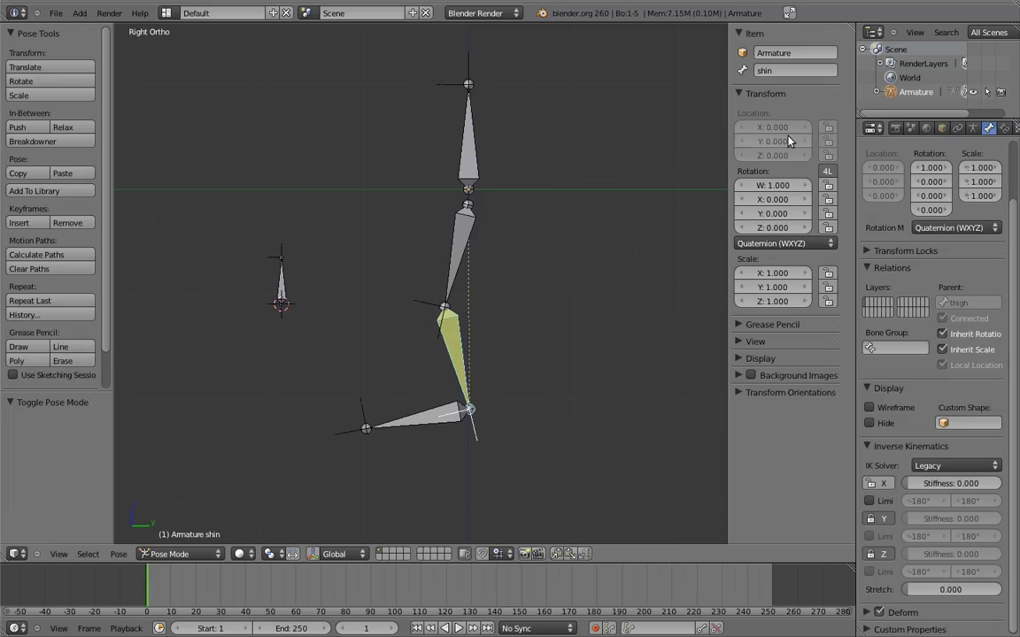
{"action": "left_click", "coordinate": [1005, 131]}
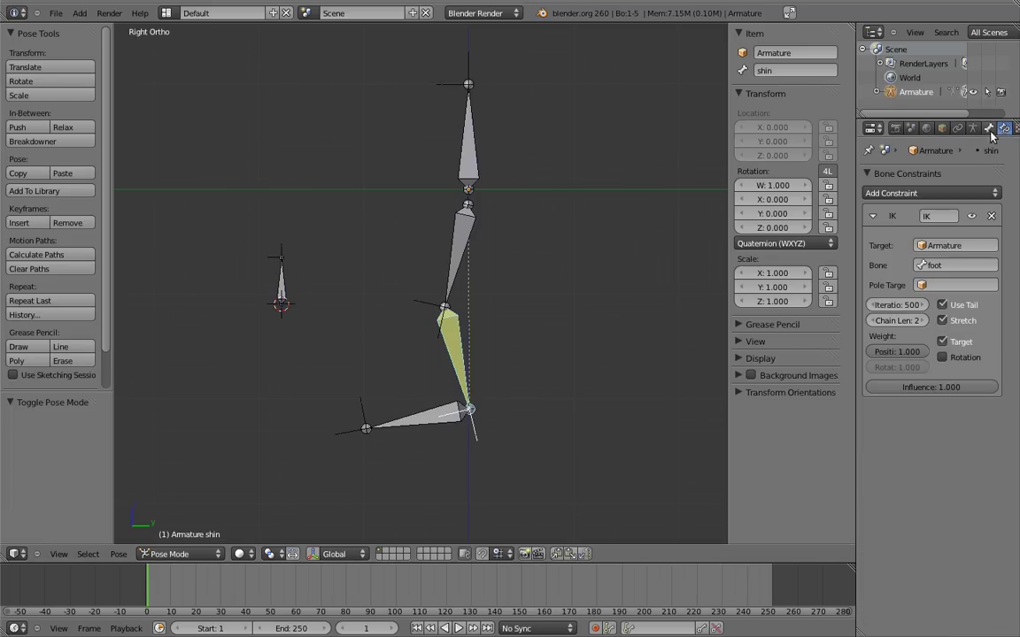
{"action": "left_click", "coordinate": [956, 286]}
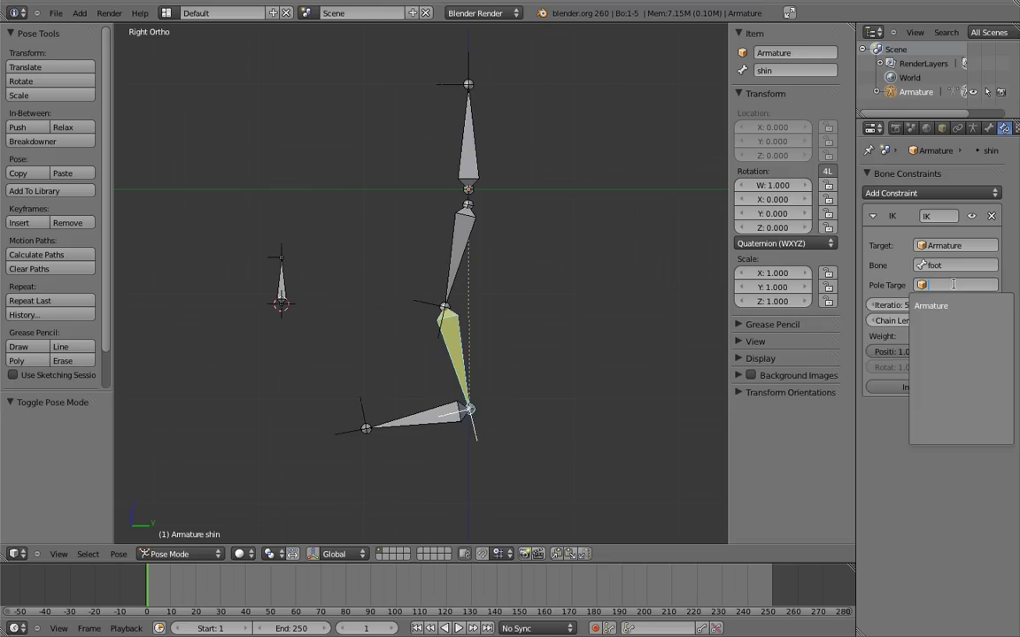
{"action": "left_click", "coordinate": [944, 310]}
{"action": "left_click", "coordinate": [951, 306]}
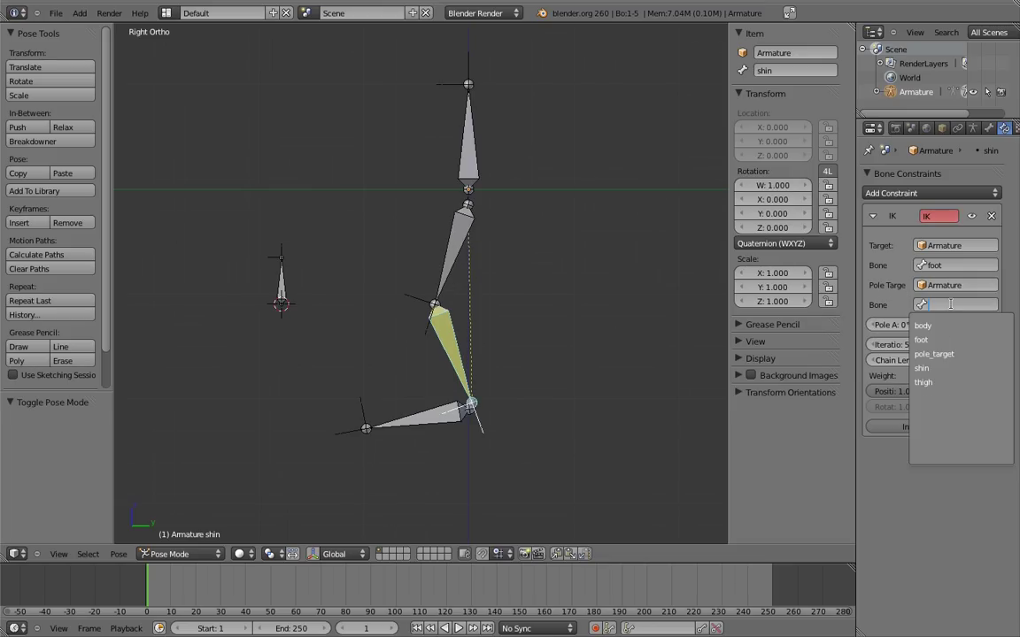
Step: Set pole_target as the shin IK's pole bone, then test-move it from top view and cancel
{"action": "left_click", "coordinate": [947, 355]}
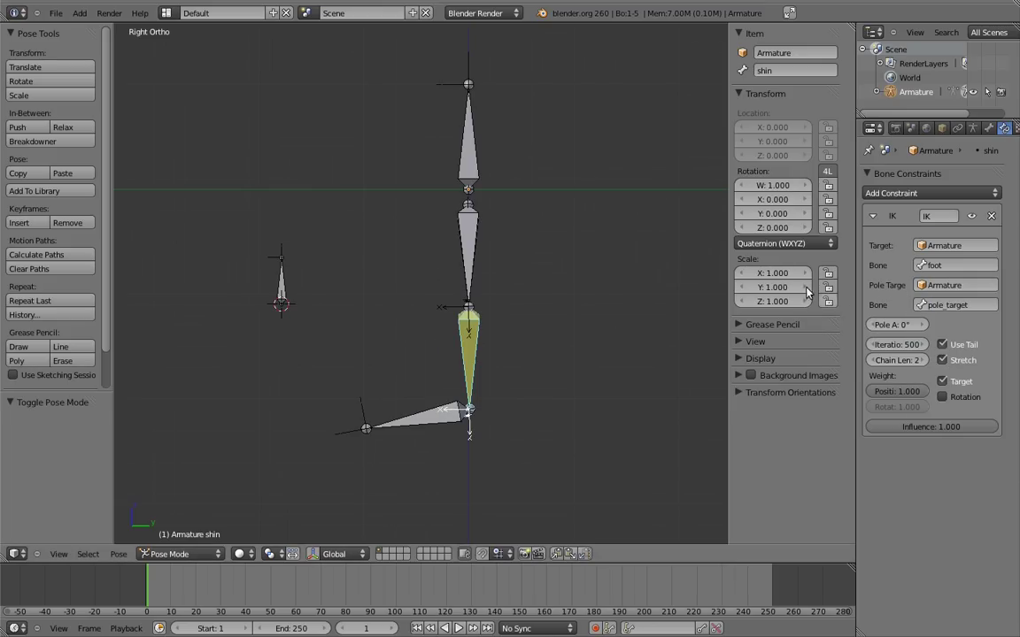
{"action": "mouse_move", "coordinate": [417, 242]}
{"action": "middle_mouse_down"}
{"action": "mouse_move", "coordinate": [421, 307]}
{"action": "mouse_move", "coordinate": [507, 327]}
{"action": "middle_mouse_up"}
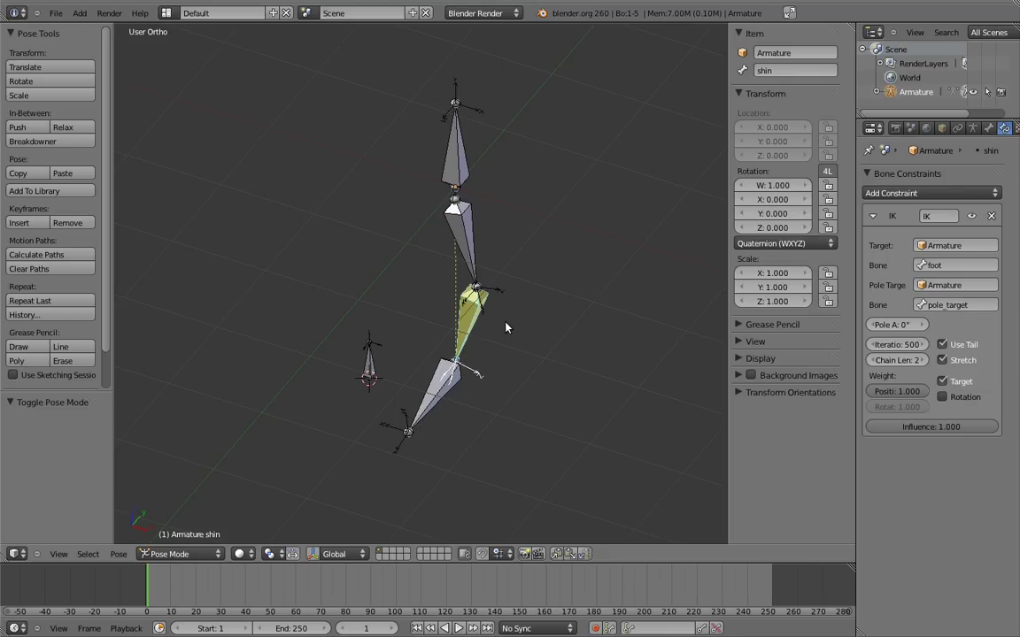
{"action": "key", "text": "KP_7"}
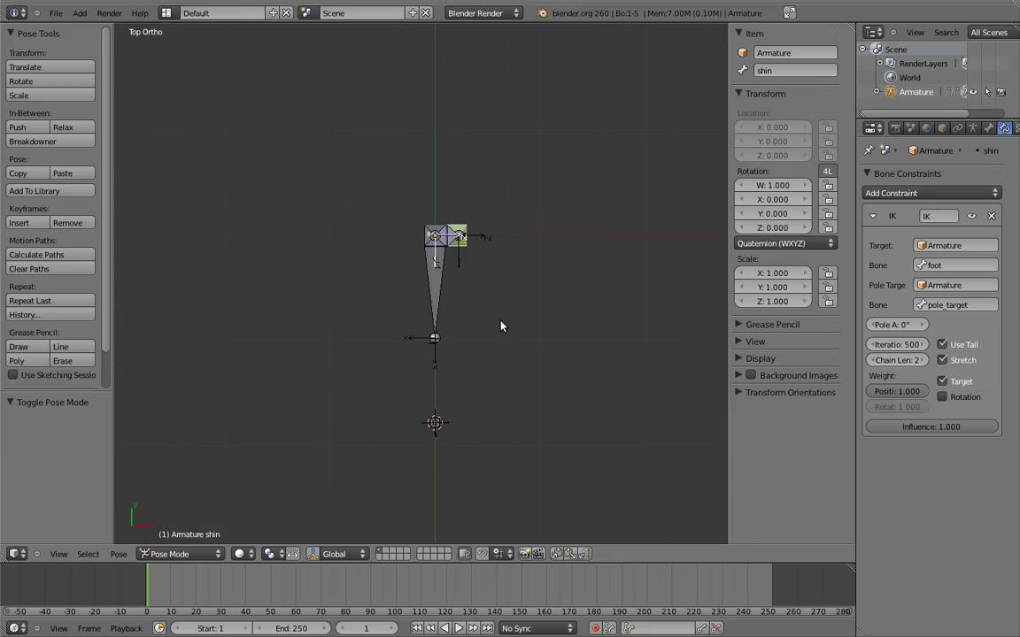
{"action": "right_click", "coordinate": [434, 424]}
{"action": "key", "text": "g"}
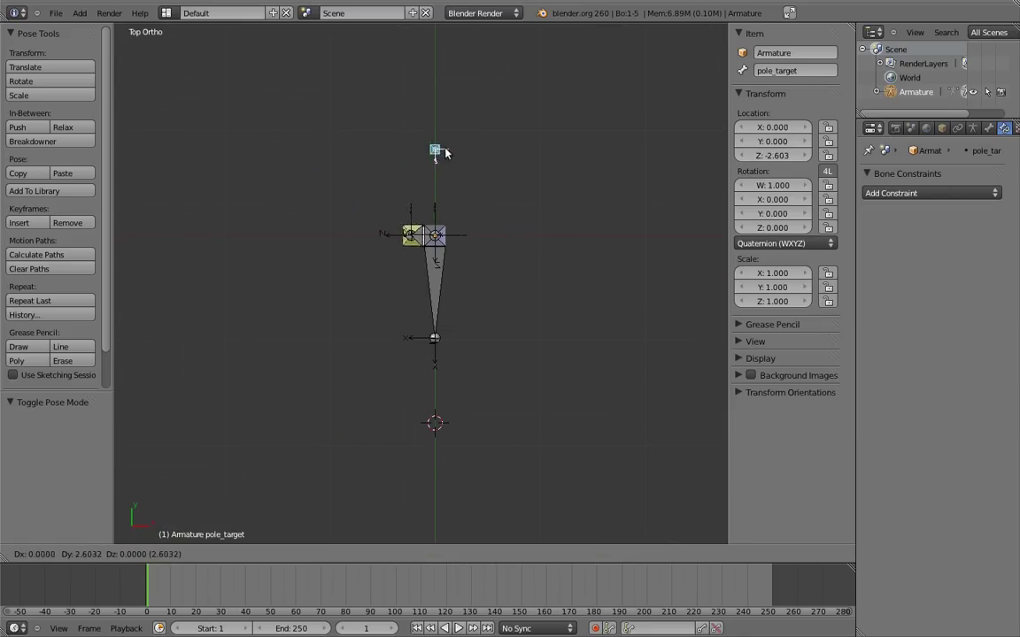
{"action": "right_click", "coordinate": [368, 239]}
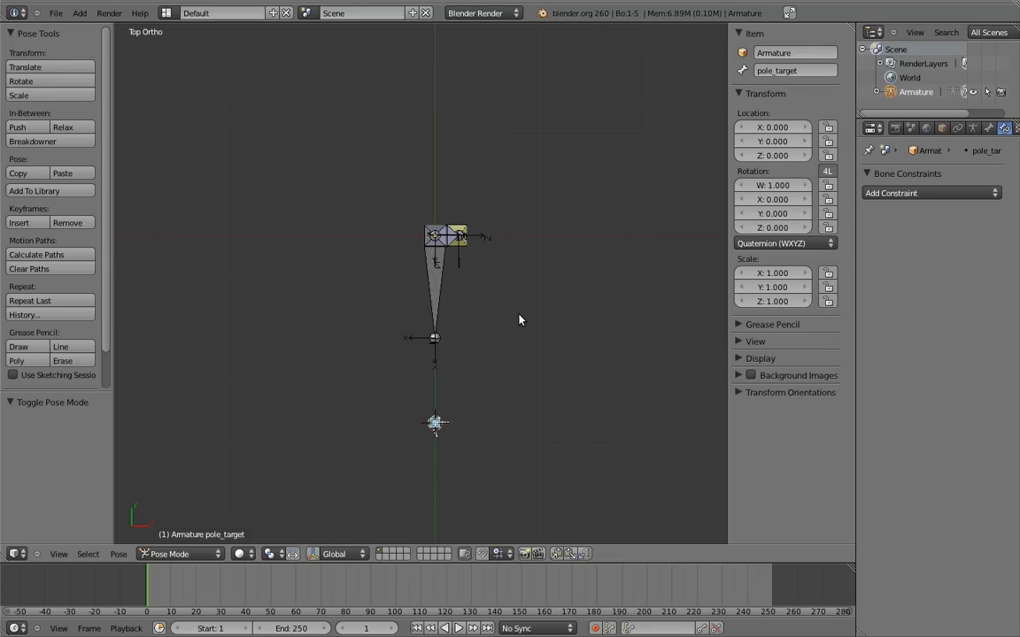
{"action": "right_click", "coordinate": [467, 250]}
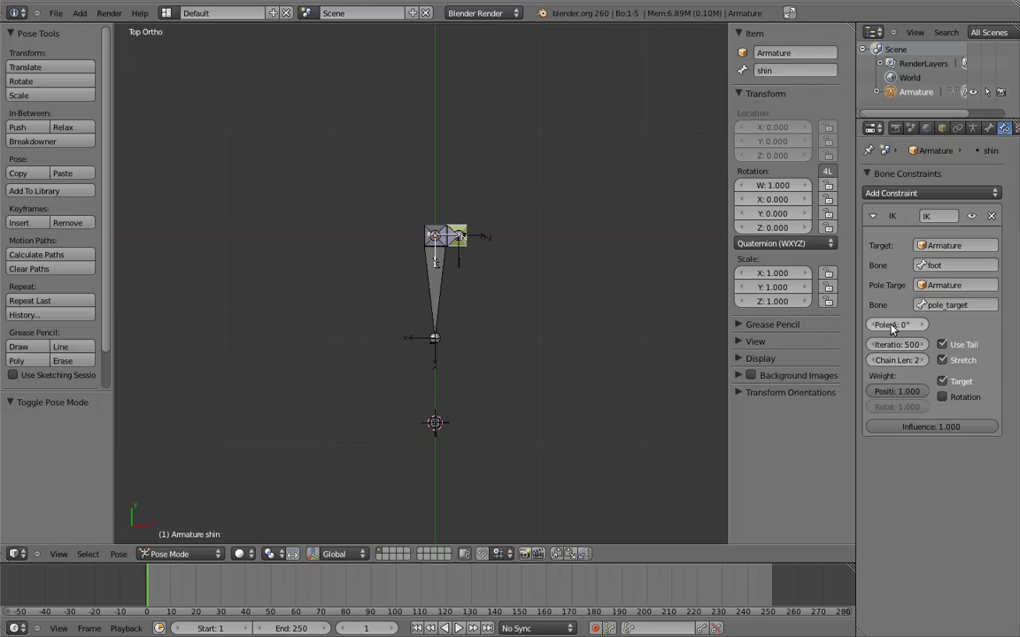
{"action": "left_click_drag", "start_coordinate": [892, 328], "coordinate": [1005, 321]}
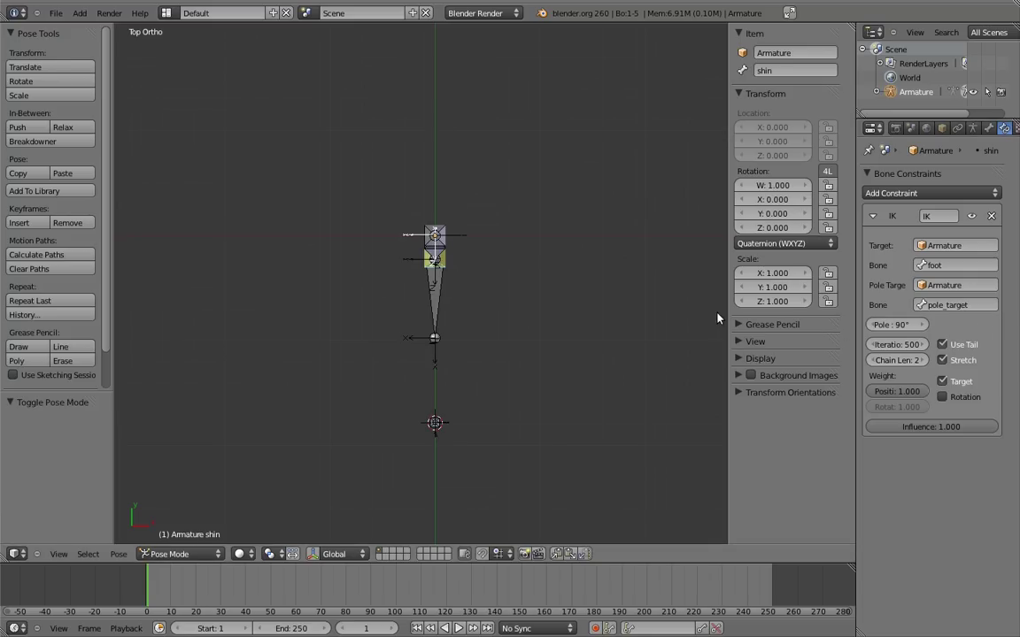
{"action": "right_click", "coordinate": [434, 423]}
{"action": "key", "text": "g"}
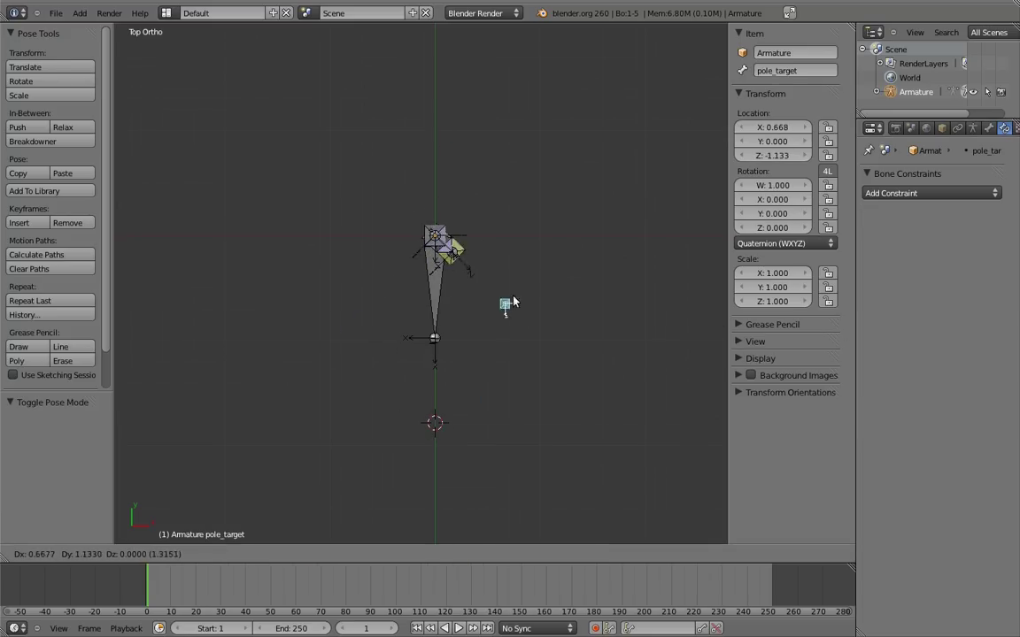
{"action": "right_click", "coordinate": [461, 351]}
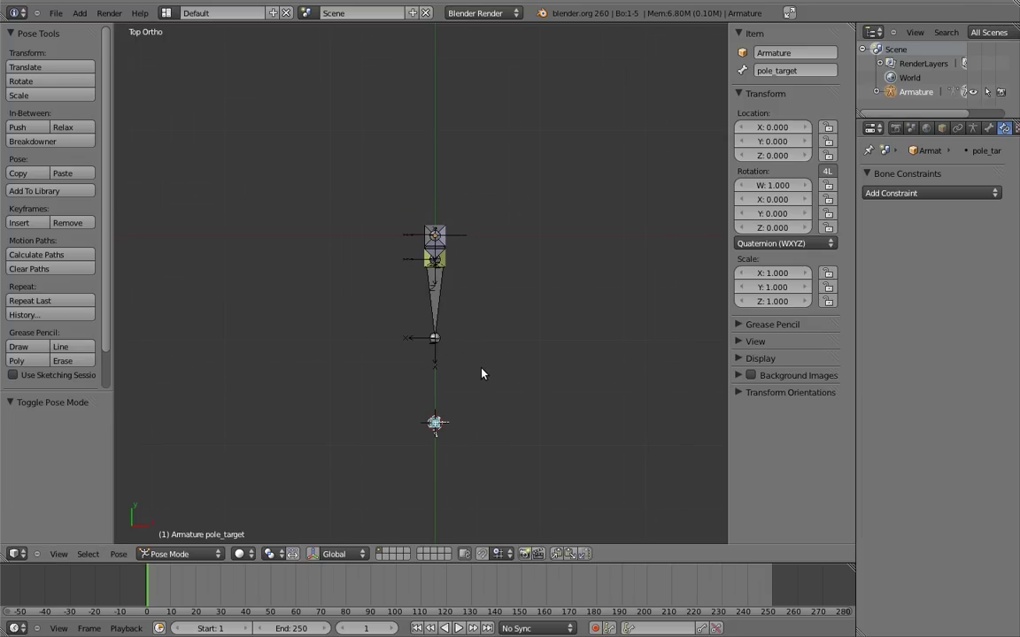
Step: Try moving pole_target vertically and freely from side and orbited views, cancelling each move
{"action": "key", "text": "KP_3"}
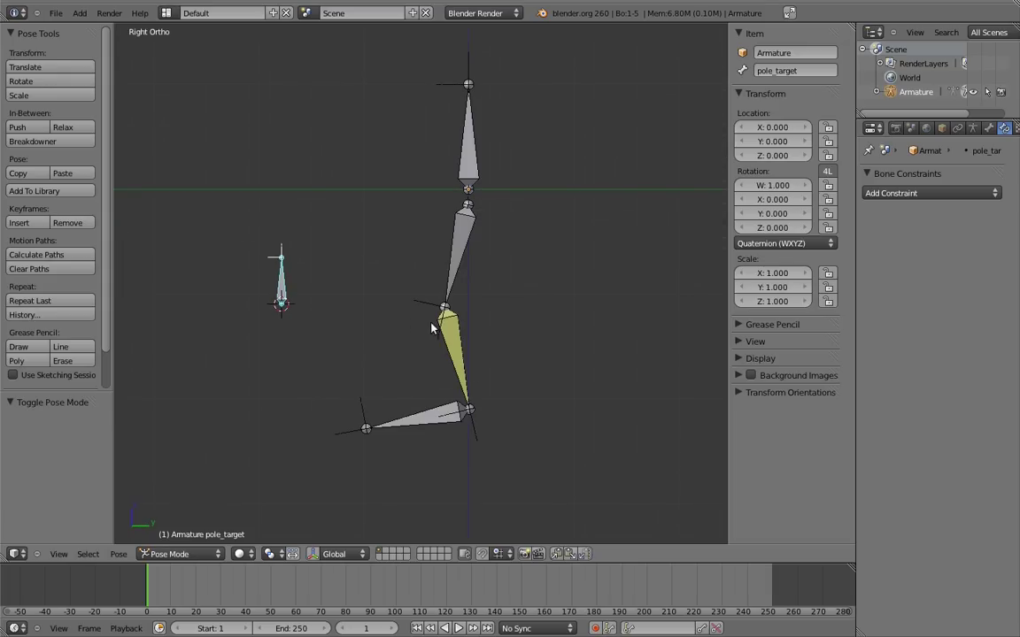
{"action": "key", "text": "g"}
{"action": "key", "text": "z"}
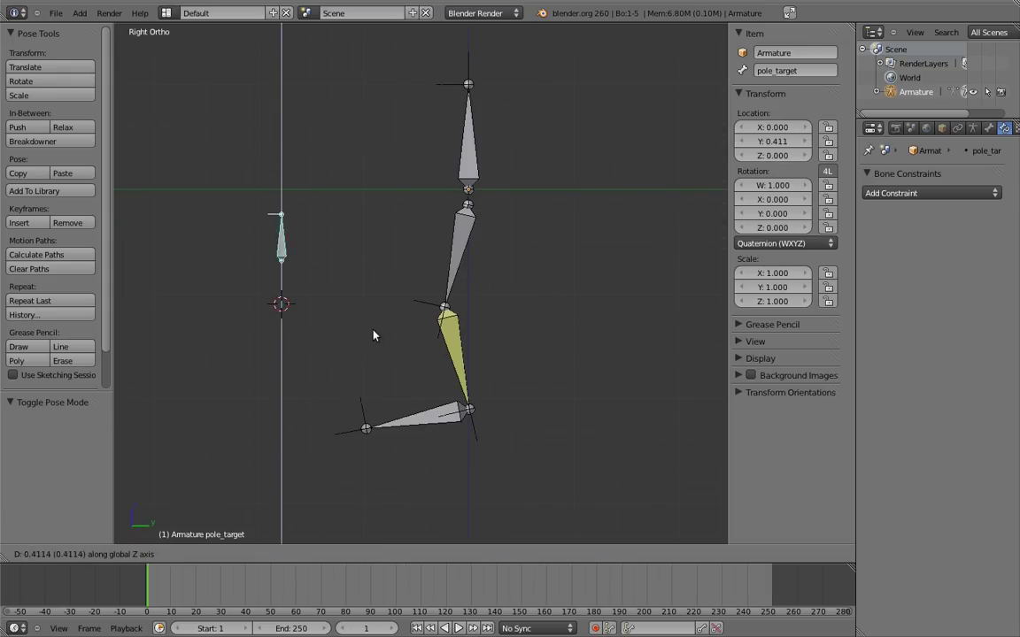
{"action": "right_click", "coordinate": [381, 362]}
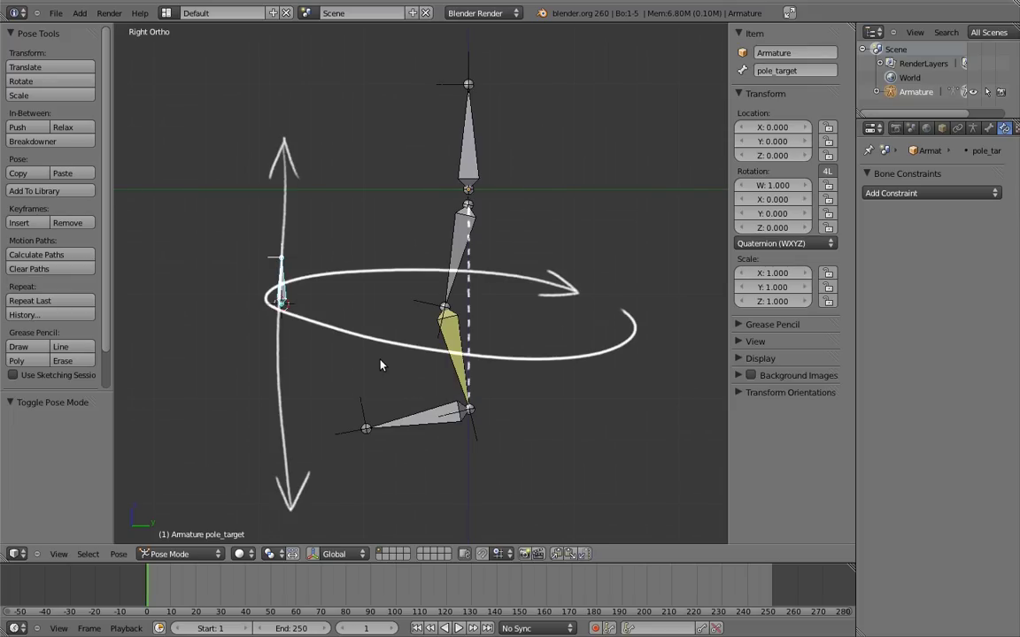
{"action": "mouse_move", "coordinate": [521, 211]}
{"action": "middle_mouse_down"}
{"action": "mouse_move", "coordinate": [505, 323]}
{"action": "mouse_move", "coordinate": [517, 222]}
{"action": "mouse_move", "coordinate": [211, 164]}
{"action": "mouse_move", "coordinate": [312, 169]}
{"action": "mouse_move", "coordinate": [628, 353]}
{"action": "mouse_move", "coordinate": [625, 310]}
{"action": "mouse_move", "coordinate": [585, 279]}
{"action": "middle_mouse_up"}
{"action": "scroll", "coordinate": [470, 316], "scroll_direction": "down", "scroll_amount": 4}
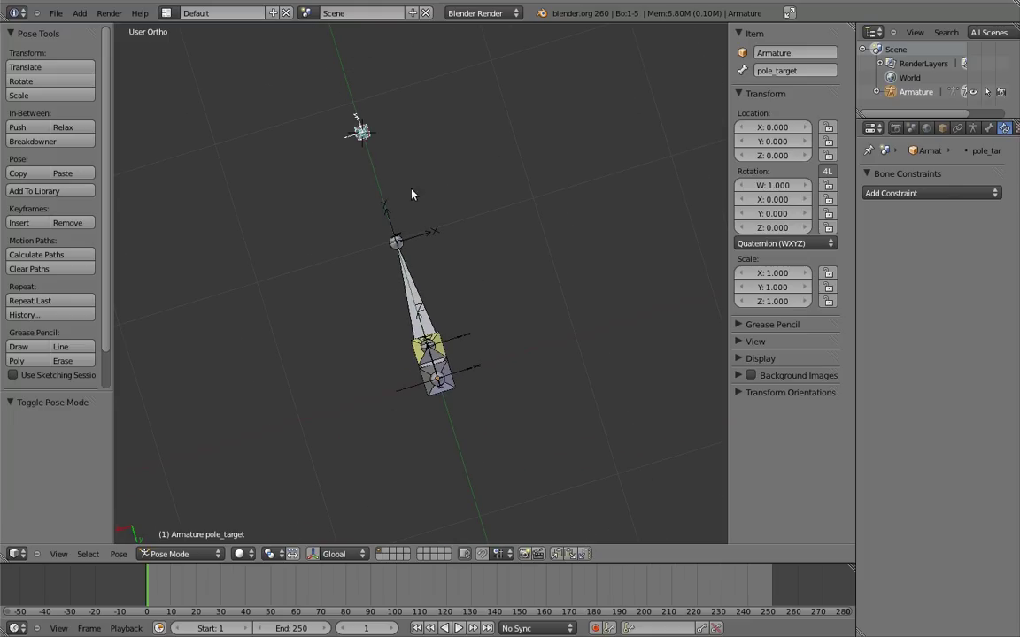
{"action": "key", "text": "g"}
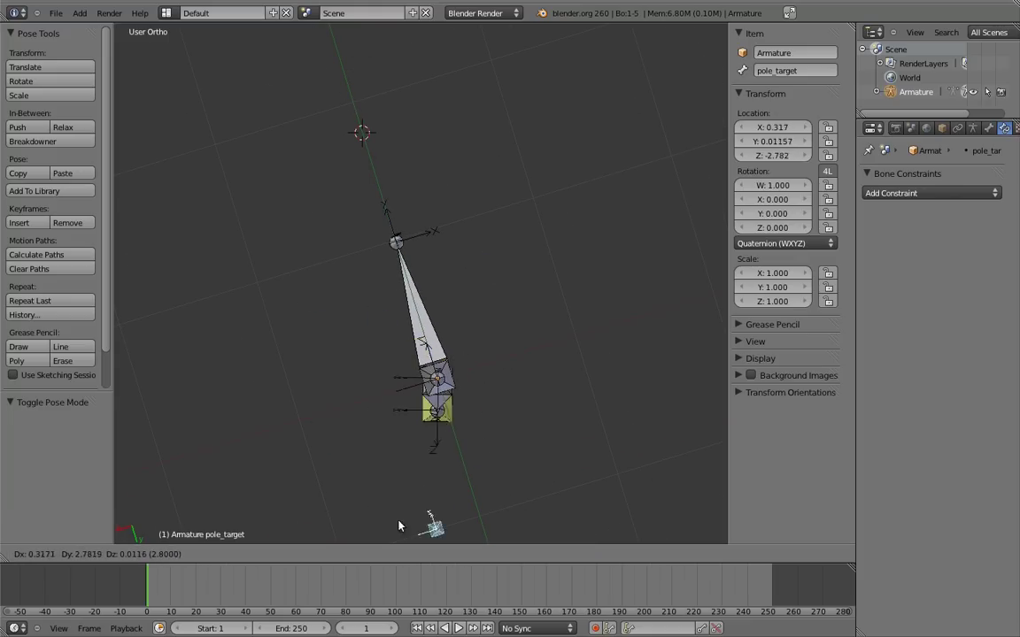
{"action": "right_click", "coordinate": [324, 330]}
Step: Move the foot bone higher in side and front views, bending the leg
{"action": "key", "text": "KP_3"}
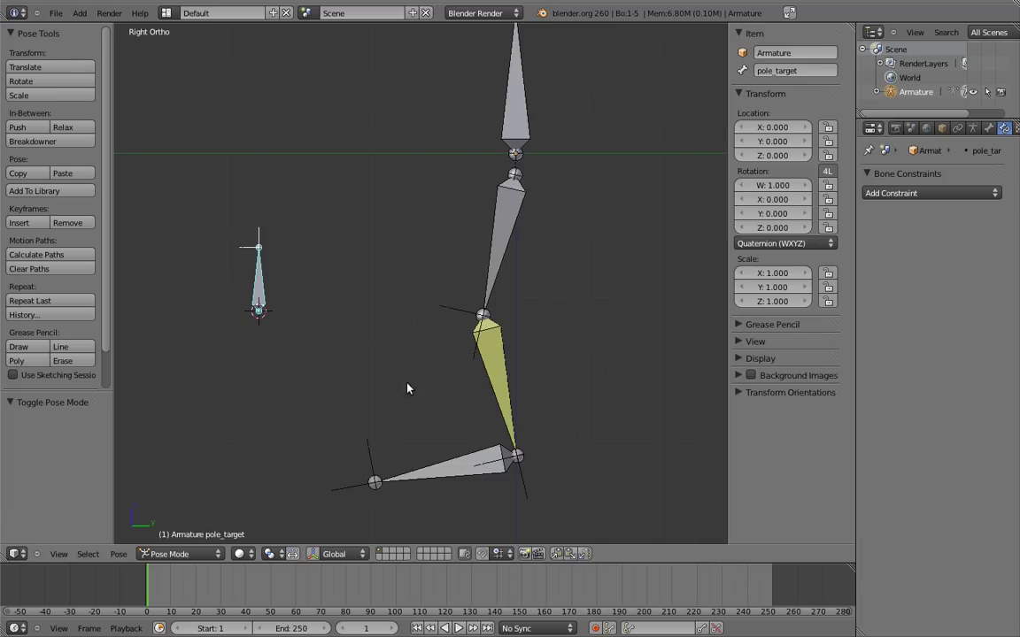
{"action": "right_click", "coordinate": [442, 387]}
{"action": "key", "text": "g"}
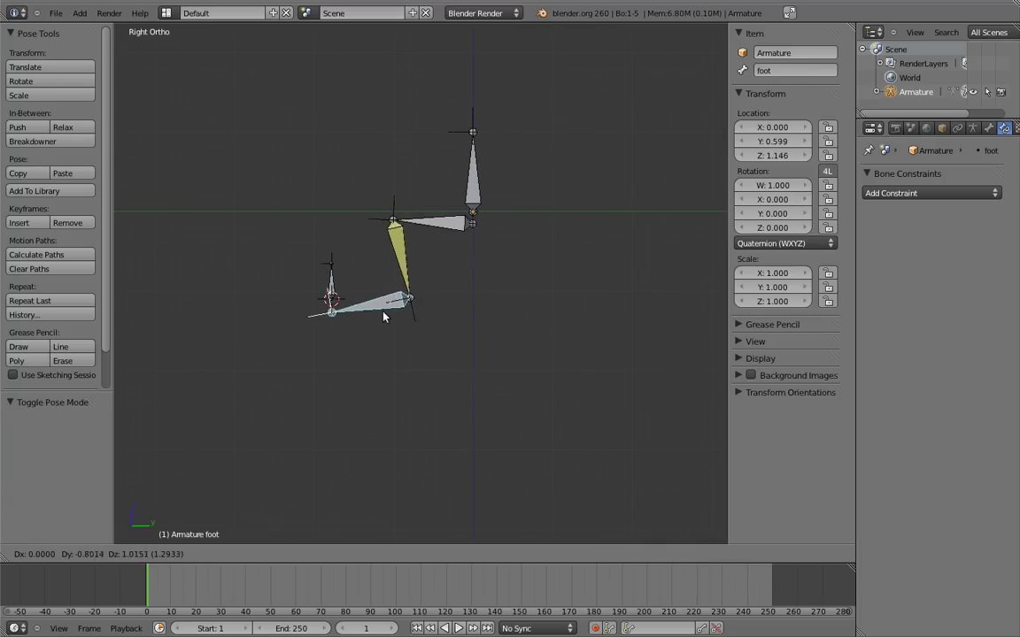
{"action": "left_click", "coordinate": [374, 323]}
{"action": "key", "text": "KP_1"}
{"action": "key", "text": "g"}
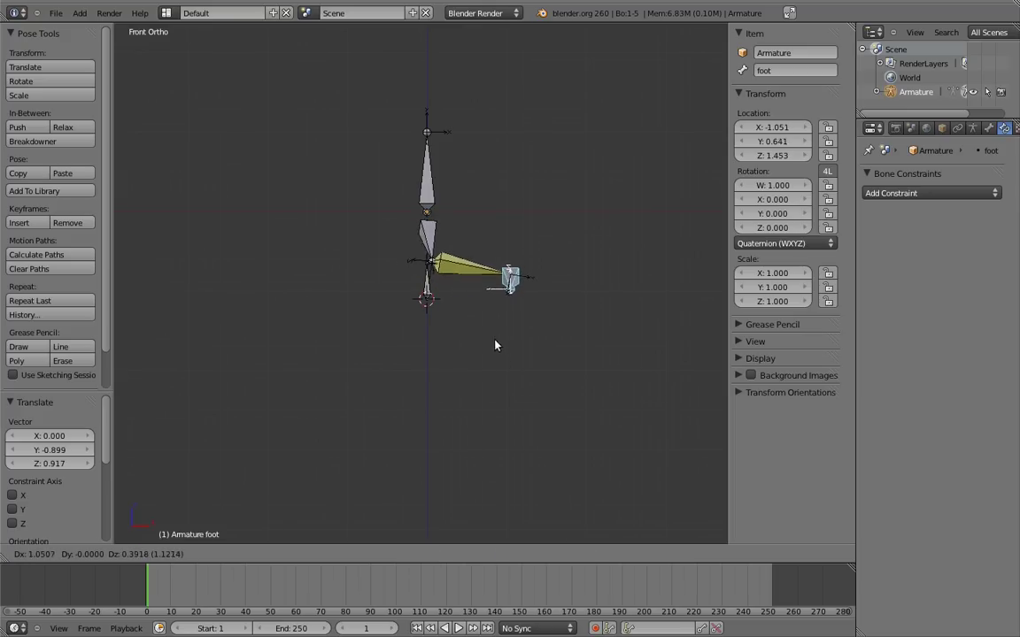
{"action": "left_click", "coordinate": [484, 348]}
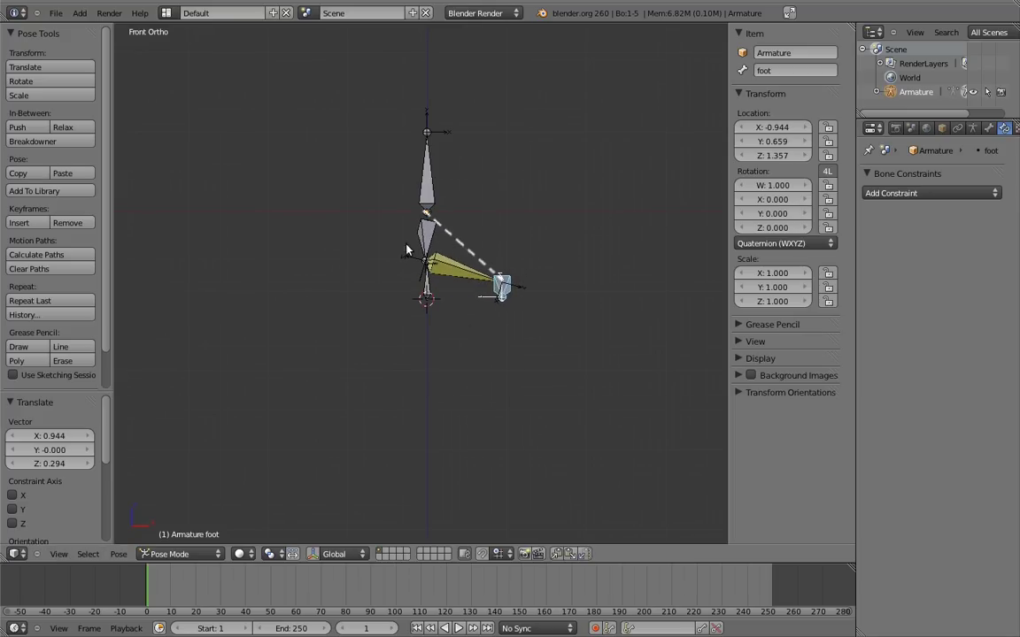
Step: Select pole_target and drop it at a new spot, swinging the knee to follow
{"action": "mouse_move", "coordinate": [348, 276]}
{"action": "middle_mouse_down"}
{"action": "mouse_move", "coordinate": [503, 321]}
{"action": "mouse_move", "coordinate": [403, 285]}
{"action": "mouse_move", "coordinate": [439, 284]}
{"action": "mouse_move", "coordinate": [427, 290]}
{"action": "middle_mouse_up"}
{"action": "scroll", "coordinate": [416, 342], "scroll_direction": "up", "scroll_amount": 1}
{"action": "scroll", "coordinate": [417, 342], "scroll_direction": "up", "scroll_amount": 2}
{"action": "right_click", "coordinate": [569, 297]}
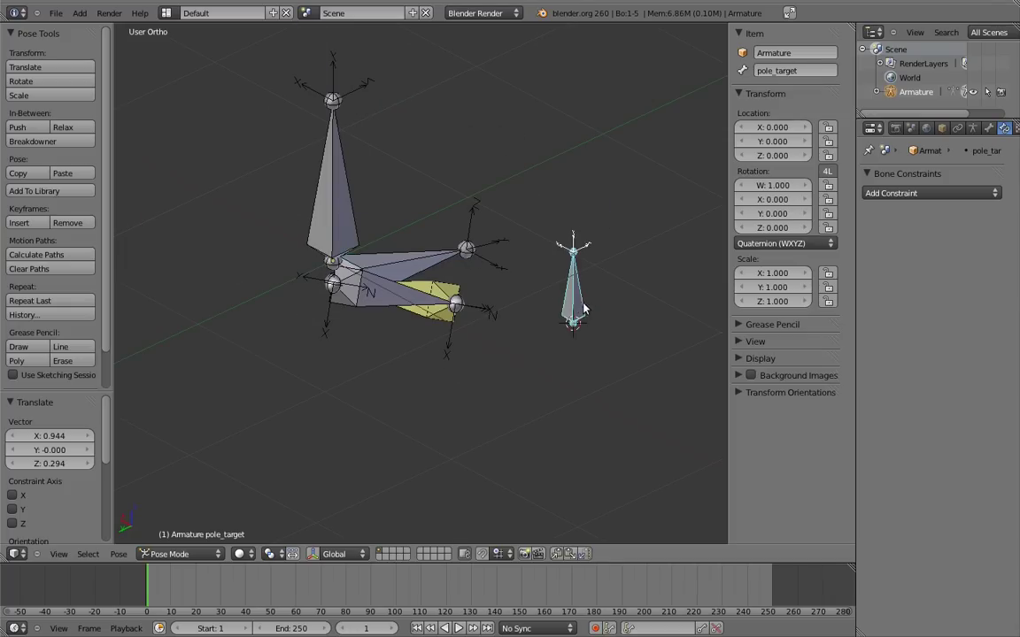
{"action": "key", "text": "g"}
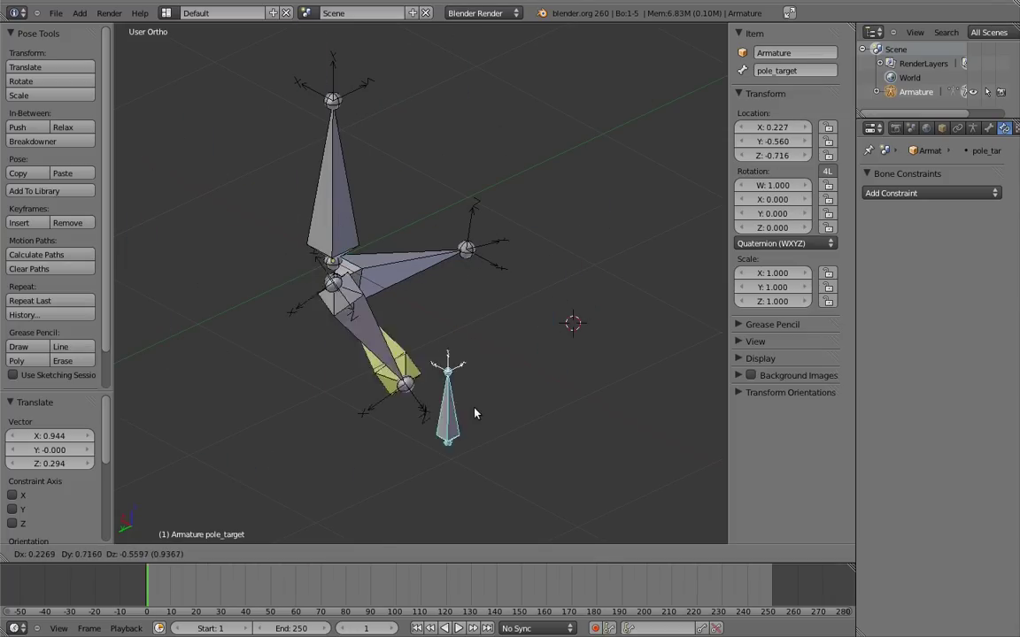
{"action": "right_click", "coordinate": [540, 244]}
{"action": "mouse_move", "coordinate": [540, 245]}
{"action": "middle_mouse_down"}
{"action": "mouse_move", "coordinate": [486, 204]}
{"action": "mouse_move", "coordinate": [405, 273]}
{"action": "mouse_move", "coordinate": [336, 227]}
{"action": "mouse_move", "coordinate": [246, 211]}
{"action": "middle_mouse_up"}
{"action": "scroll", "coordinate": [376, 359], "scroll_direction": "down", "scroll_amount": 1}
{"action": "scroll", "coordinate": [375, 359], "scroll_direction": "down", "scroll_amount": 3}
{"action": "scroll", "coordinate": [375, 360], "scroll_direction": "down", "scroll_amount": 2}
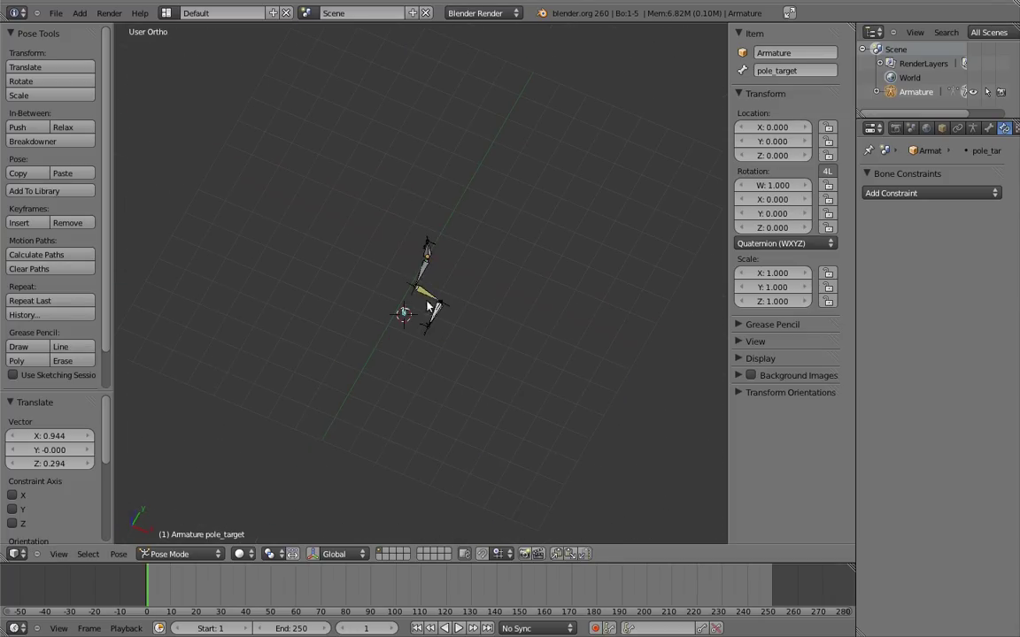
{"action": "key", "text": "g"}
{"action": "left_click", "coordinate": [602, 514]}
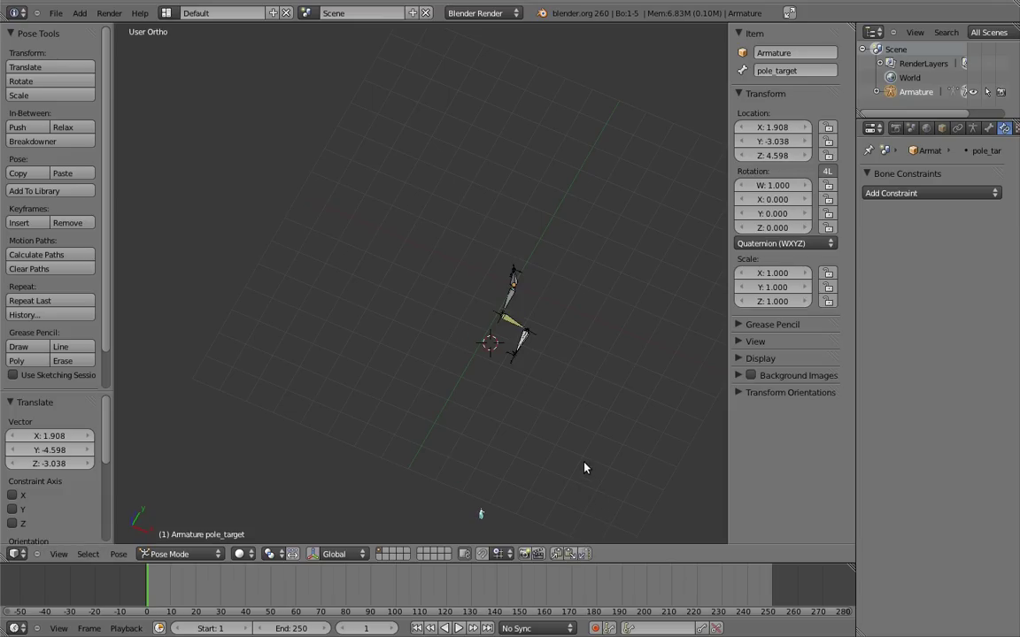
Step: Reposition pole_target again and inspect the knee swing from close and wide angles
{"action": "middle_click_drag", "start_coordinate": [585, 468], "coordinate": [515, 335], "text": "shift"}
{"action": "key", "text": "g"}
{"action": "left_click", "coordinate": [546, 400]}
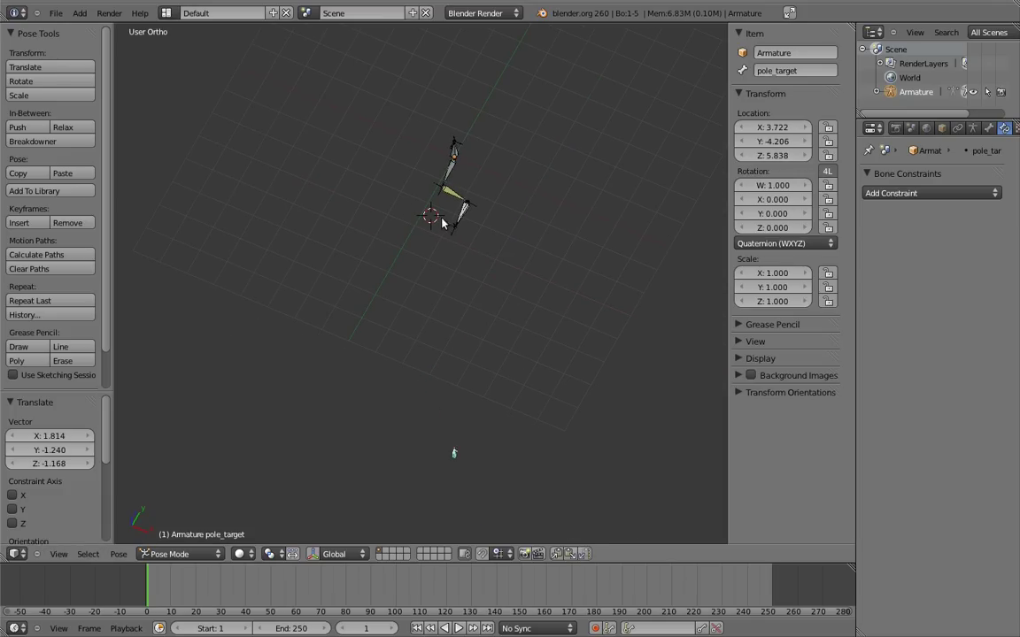
{"action": "mouse_move", "coordinate": [424, 253]}
{"action": "middle_mouse_down"}
{"action": "mouse_move", "coordinate": [639, 299]}
{"action": "mouse_move", "coordinate": [471, 273]}
{"action": "middle_mouse_up"}
{"action": "scroll", "coordinate": [471, 273], "scroll_direction": "up", "scroll_amount": 4}
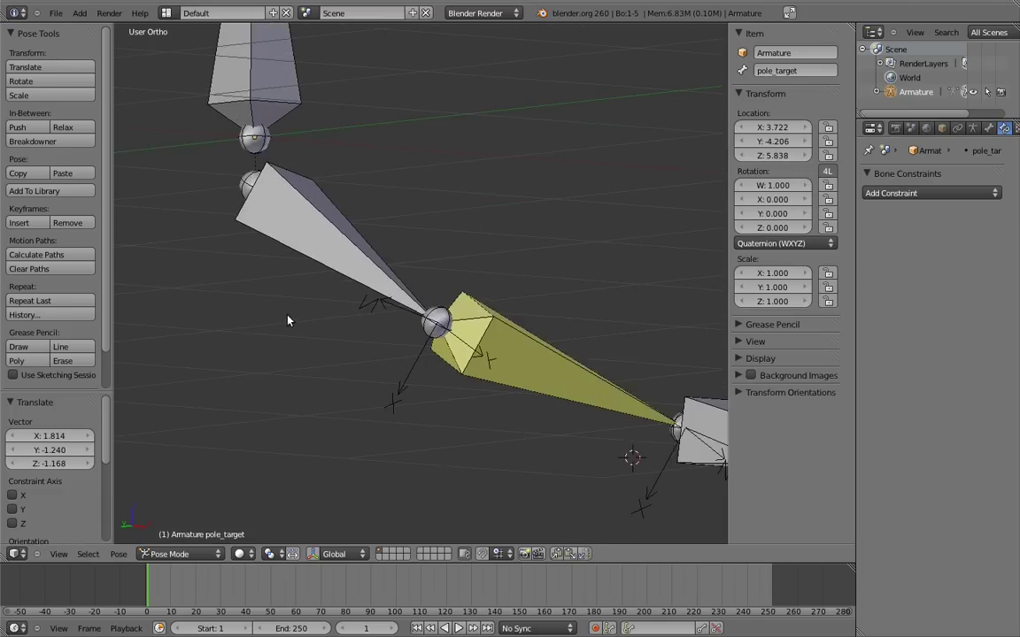
{"action": "scroll", "coordinate": [289, 319], "scroll_direction": "up", "scroll_amount": 3}
{"action": "mouse_move", "coordinate": [362, 330]}
{"action": "middle_mouse_down"}
{"action": "mouse_move", "coordinate": [676, 383]}
{"action": "mouse_move", "coordinate": [403, 303]}
{"action": "mouse_move", "coordinate": [411, 292]}
{"action": "mouse_move", "coordinate": [501, 300]}
{"action": "mouse_move", "coordinate": [653, 341]}
{"action": "middle_mouse_up"}
{"action": "scroll", "coordinate": [677, 382], "scroll_direction": "down", "scroll_amount": 3}
{"action": "key", "text": "g"}
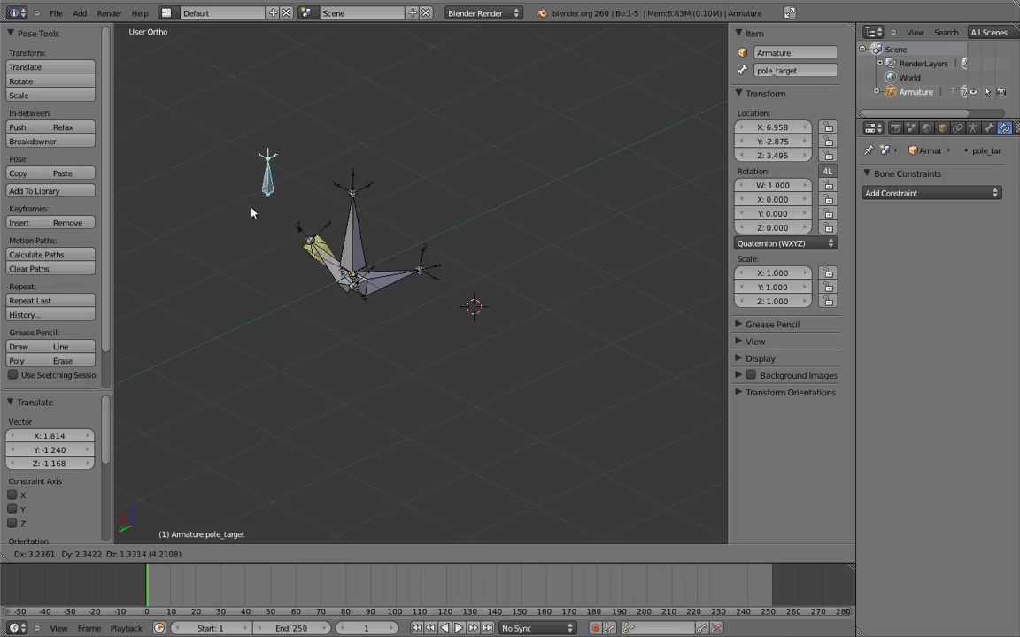
Step: Confirm pole_target's placement, then clear the pose location and rotation of all bones
{"action": "left_click", "coordinate": [501, 334]}
{"action": "key", "text": "a"}
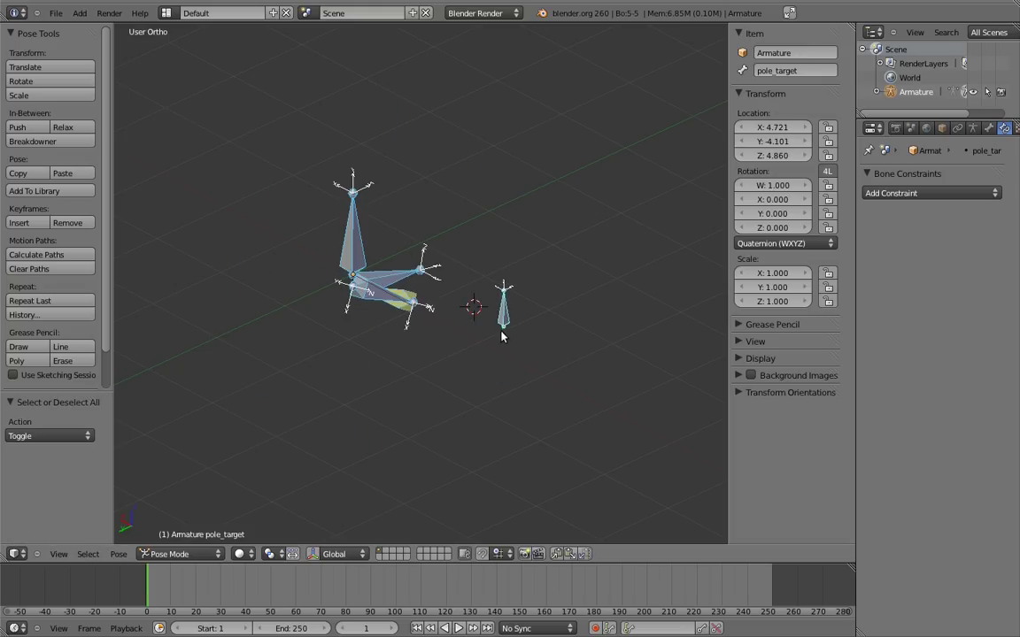
{"action": "key", "text": "alt+g"}
{"action": "key", "text": "alt+s"}
{"action": "key", "text": "KP_3"}
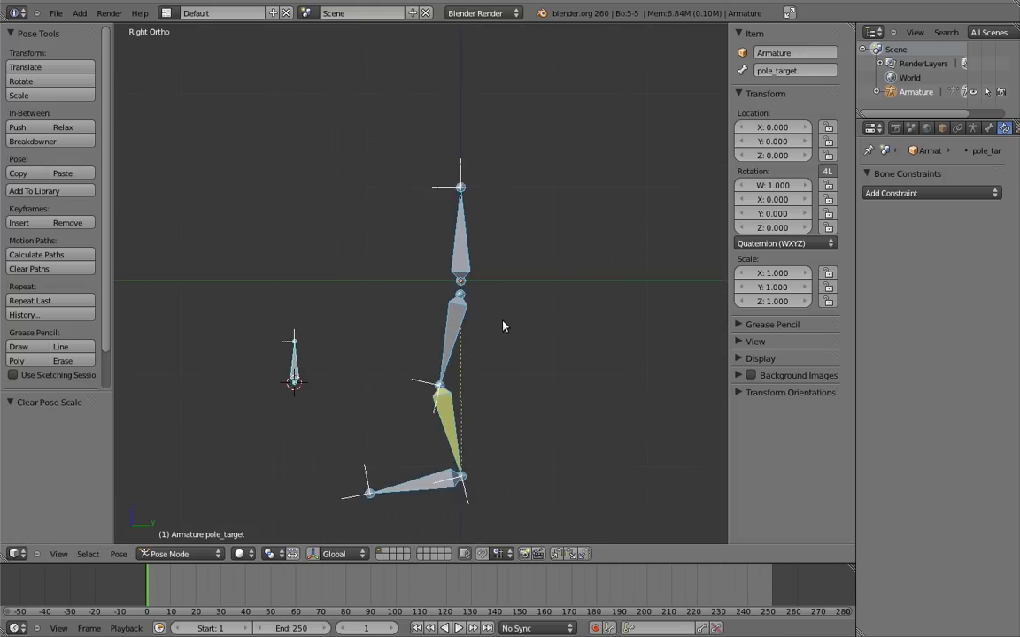
Step: In Edit Mode, parent pole_target to the foot with Keep Offset, then return to Pose Mode
{"action": "key", "text": "Tab"}
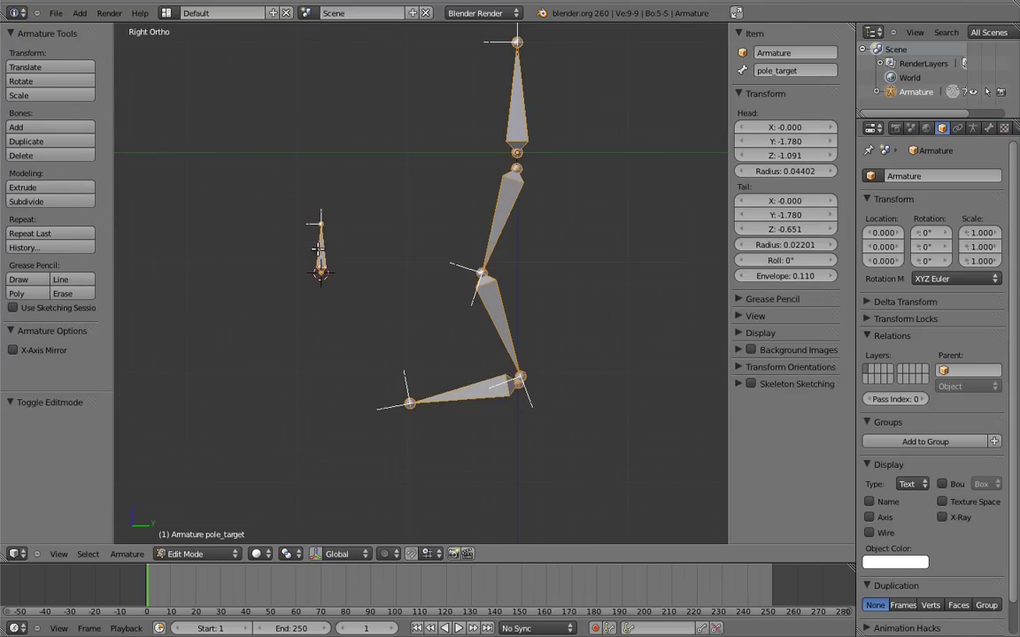
{"action": "key", "text": "ctrl+p"}
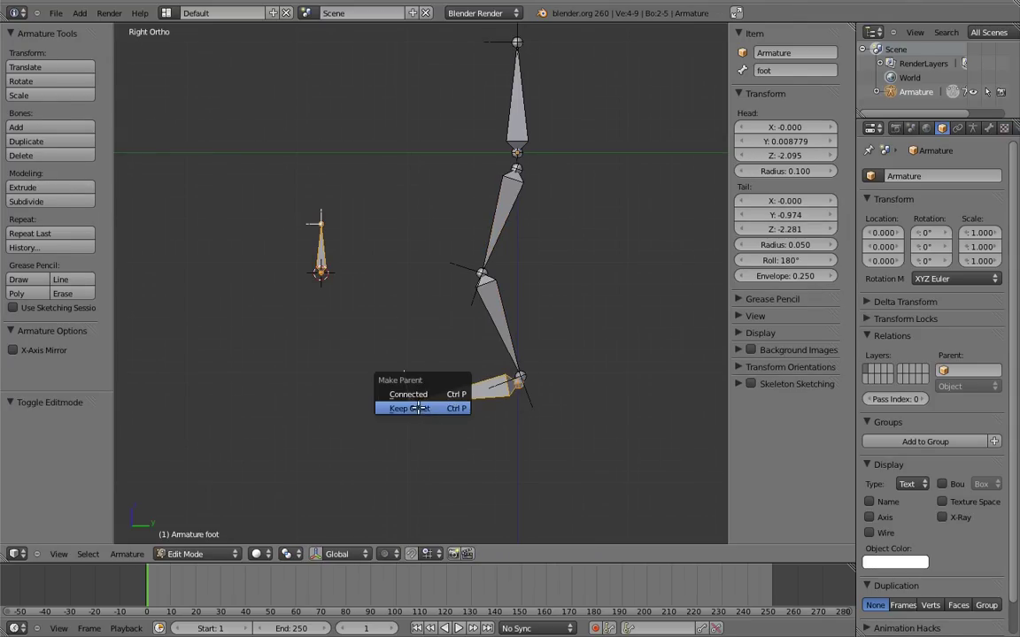
{"action": "left_click", "coordinate": [416, 409]}
{"action": "middle_click_drag", "start_coordinate": [430, 339], "coordinate": [427, 356], "text": "shift"}
{"action": "scroll", "coordinate": [427, 357], "scroll_direction": "down", "scroll_amount": 1}
{"action": "key", "text": "ctrl+Tab"}
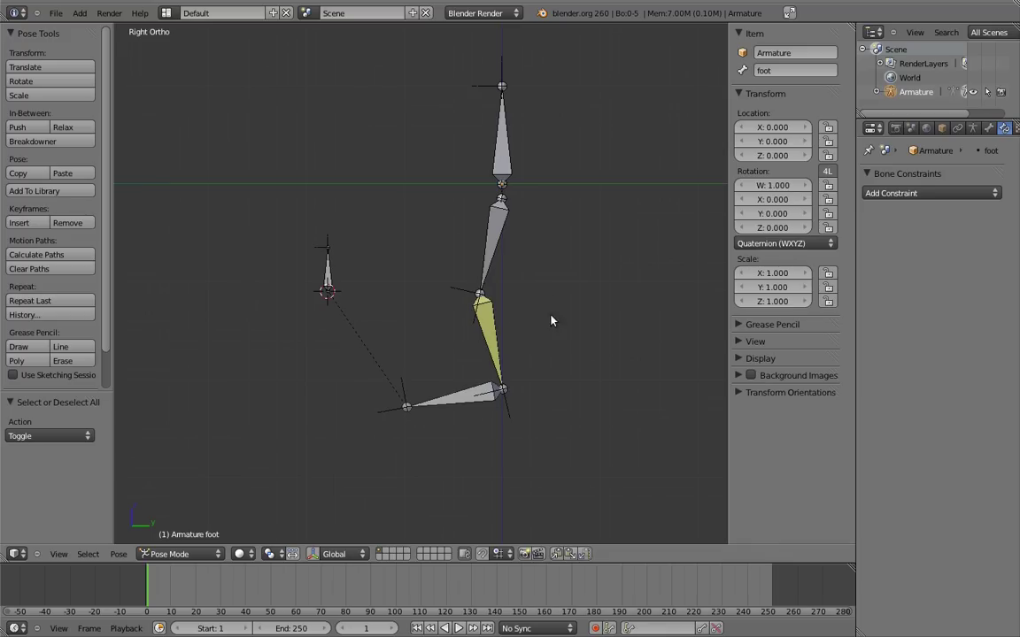
Step: Move and rotate the foot, then move the body bone, watching the leg bend
{"action": "mouse_move", "coordinate": [468, 380]}
{"action": "right_mouse_down"}
{"action": "mouse_move", "coordinate": [396, 358]}
{"action": "mouse_move", "coordinate": [397, 334]}
{"action": "right_mouse_up"}
{"action": "key", "text": "r"}
{"action": "left_click", "coordinate": [416, 372]}
{"action": "middle_click_drag", "start_coordinate": [442, 265], "coordinate": [443, 372], "text": "shift"}
{"action": "right_click_drag", "start_coordinate": [504, 226], "coordinate": [468, 272]}
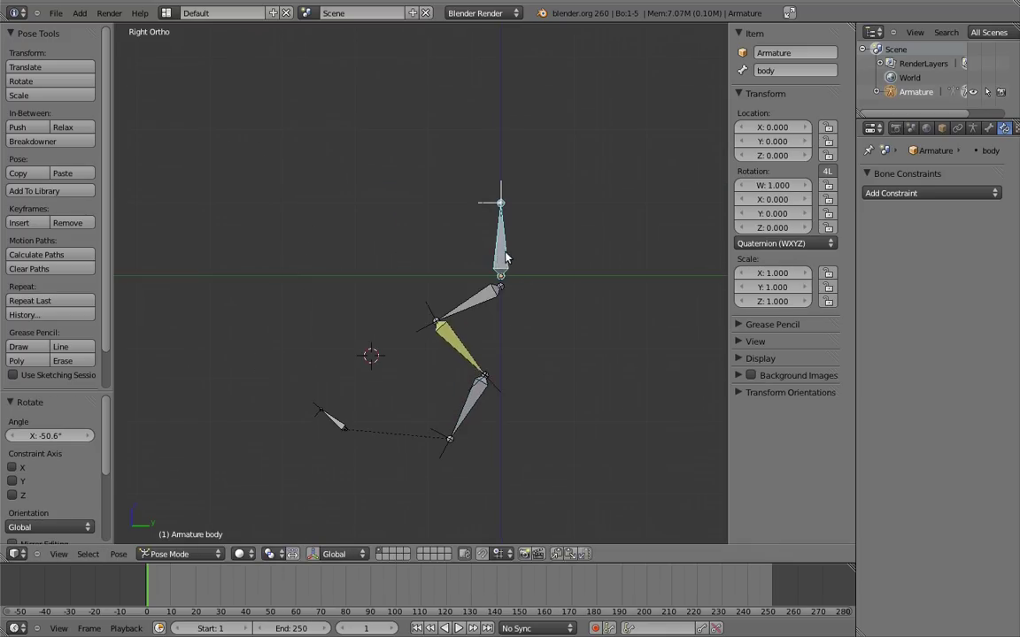
{"action": "middle_click_drag", "start_coordinate": [469, 272], "coordinate": [578, 314]}
{"action": "key", "text": "g"}
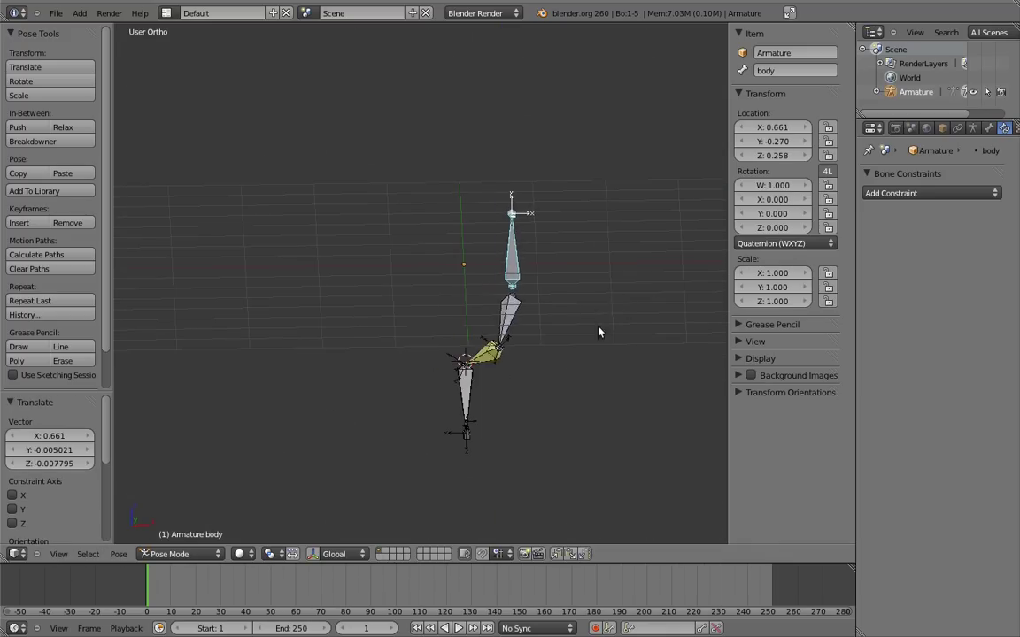
{"action": "left_click", "coordinate": [420, 414]}
Step: Reposition pole_target twice, re-bending the knee each time
{"action": "right_click", "coordinate": [420, 413]}
{"action": "key", "text": "g"}
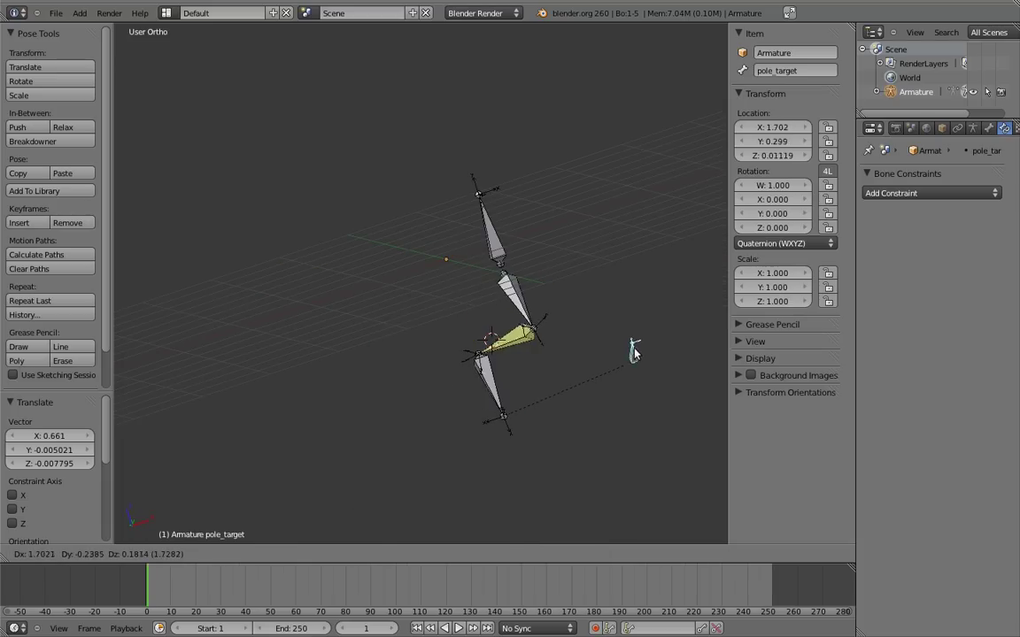
{"action": "left_click", "coordinate": [512, 363]}
{"action": "middle_click_drag", "start_coordinate": [512, 363], "coordinate": [485, 466]}
{"action": "key", "text": "g"}
{"action": "left_click", "coordinate": [406, 316]}
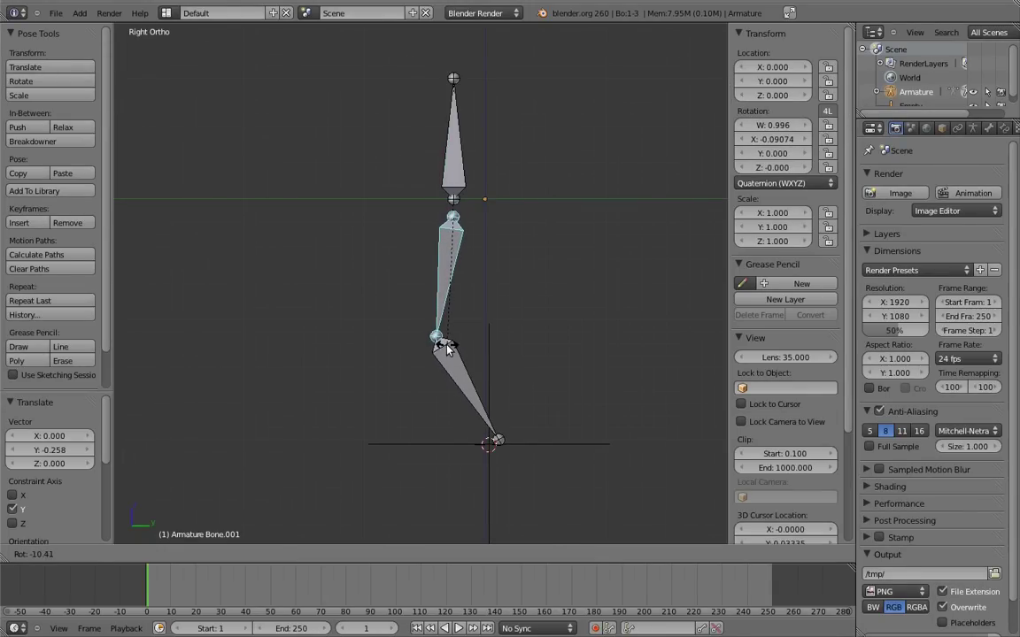
Step: Confirm Bone.001's rotation, then rotate the bottom bone Bone.002 slightly
{"action": "left_click", "coordinate": [475, 401]}
{"action": "key", "text": "r"}
{"action": "left_click", "coordinate": [521, 364]}
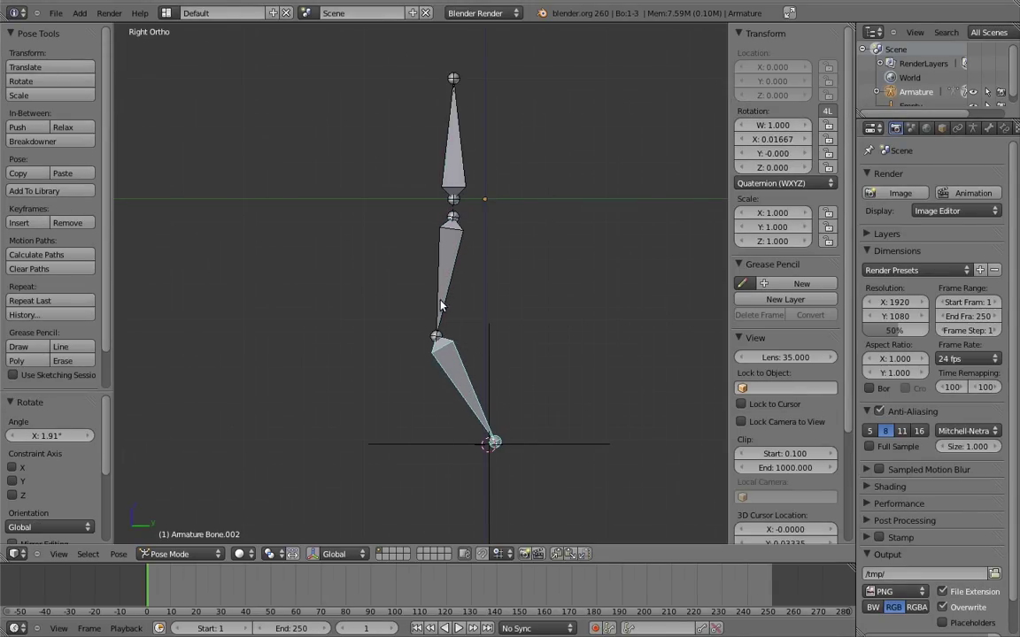